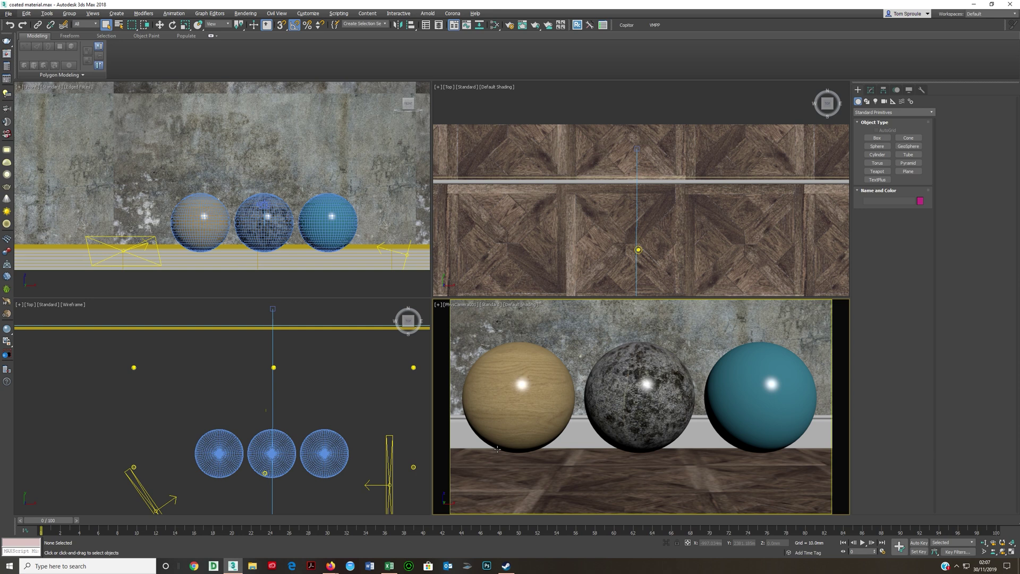
Switch to the Leon 51 website in Firefox and view its Lessons and Shop pages
{"action": "mouse_move", "coordinate": [341, 557]}
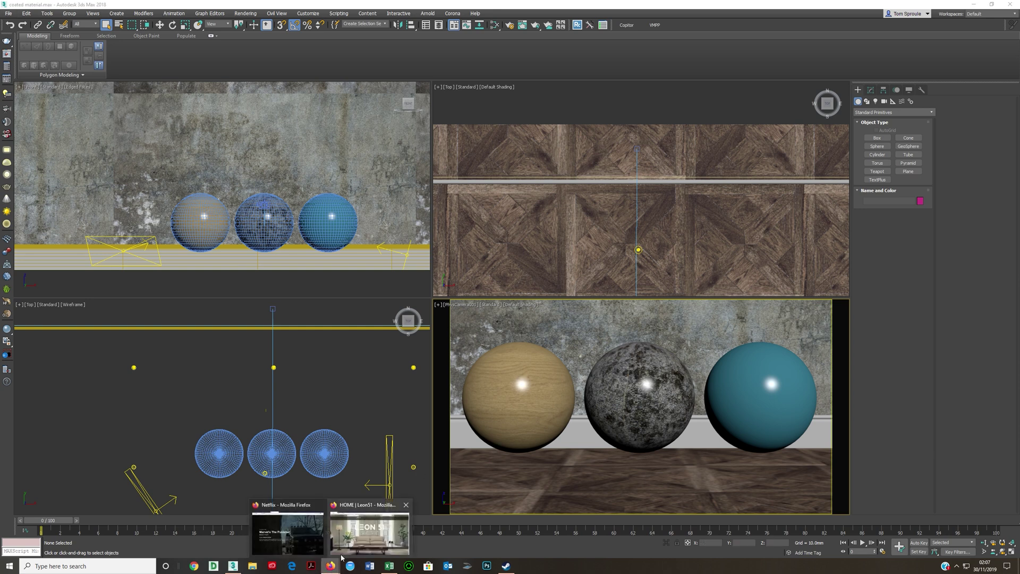
{"action": "left_click", "coordinate": [369, 532]}
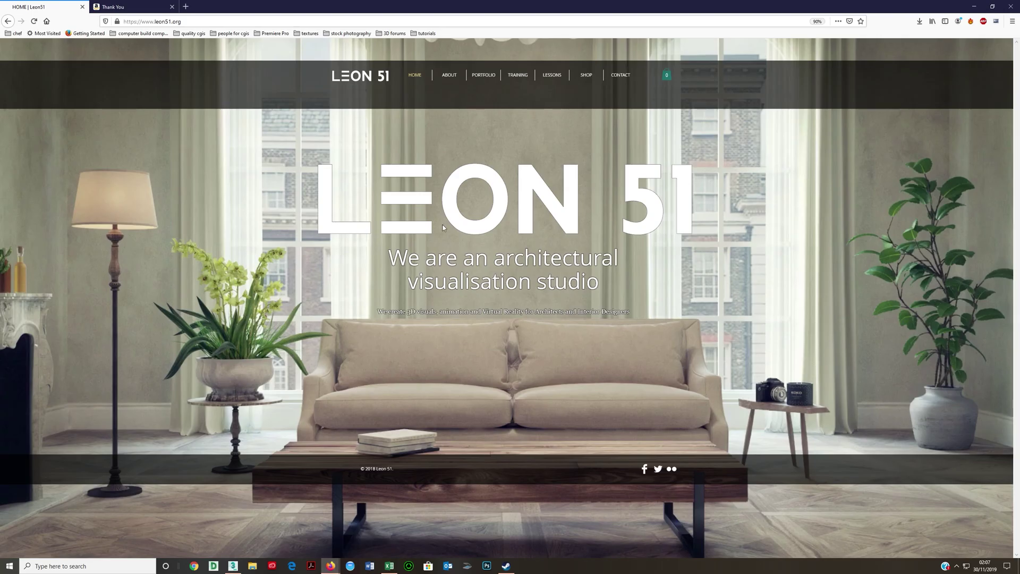
{"action": "left_click", "coordinate": [553, 77]}
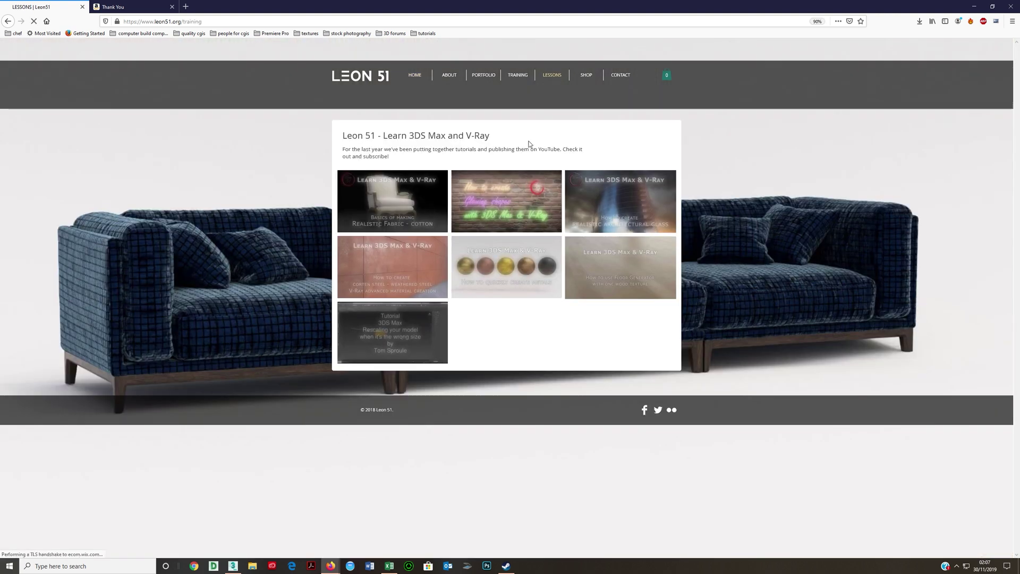
{"action": "left_click", "coordinate": [586, 76]}
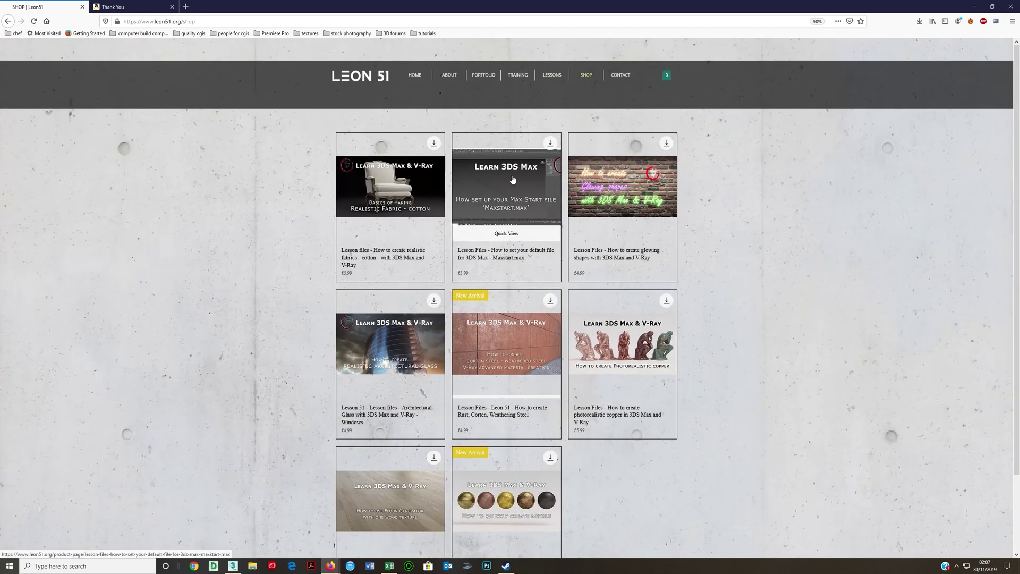
Look through the interior renders on the site's Portfolio page and return to the home page
{"action": "left_click", "coordinate": [481, 76]}
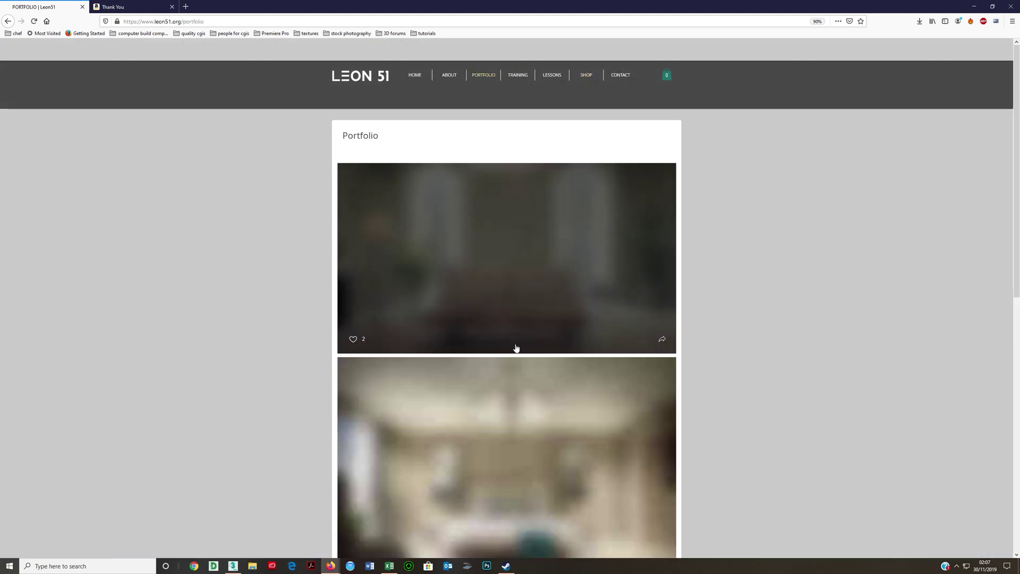
{"action": "scroll", "coordinate": [592, 339], "scroll_direction": "down", "scroll_amount": 4}
{"action": "scroll", "coordinate": [591, 338], "scroll_direction": "down", "scroll_amount": 4}
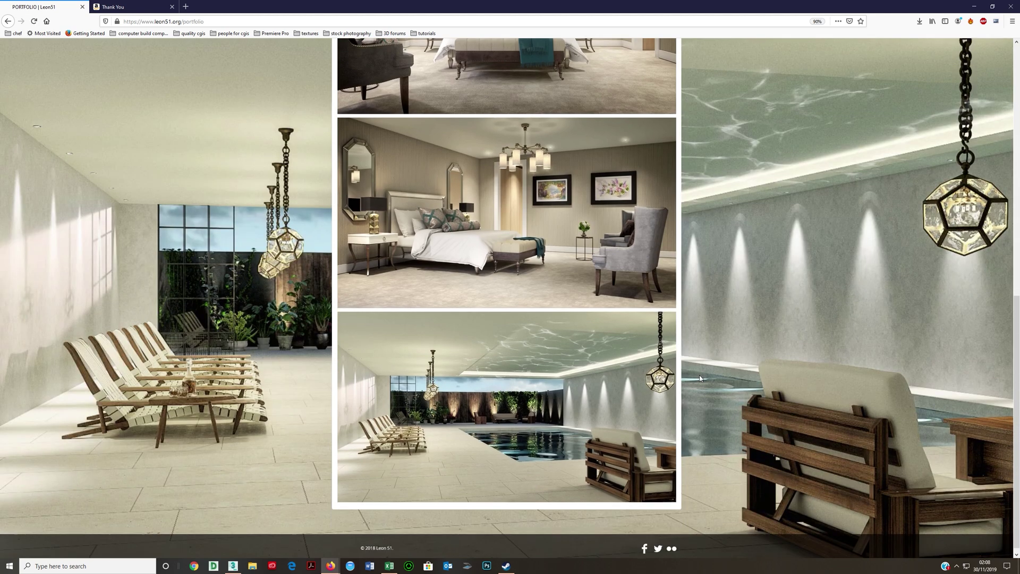
{"action": "scroll", "coordinate": [656, 341], "scroll_direction": "up", "scroll_amount": 5}
{"action": "scroll", "coordinate": [656, 340], "scroll_direction": "up", "scroll_amount": 4}
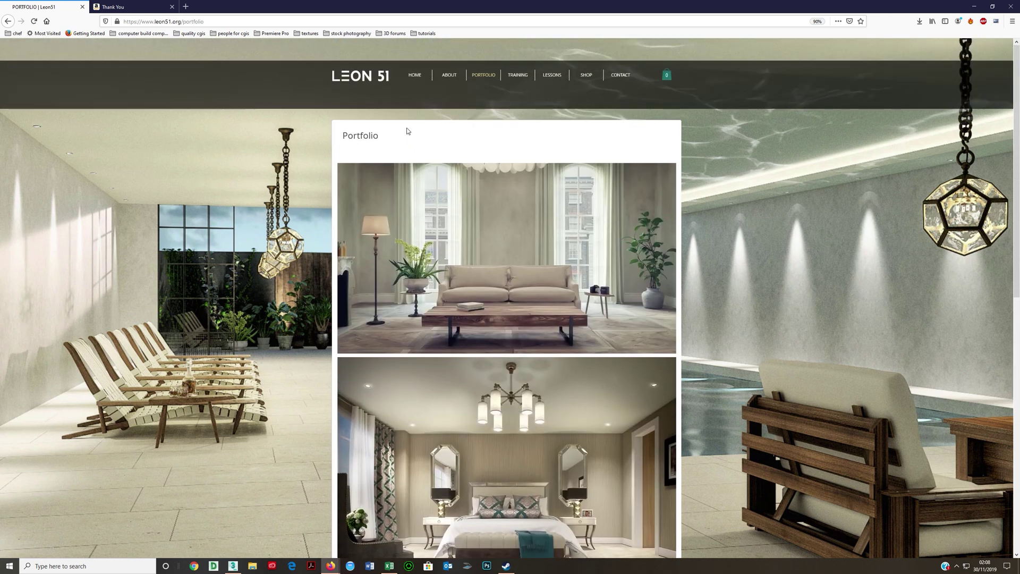
{"action": "left_click", "coordinate": [414, 75]}
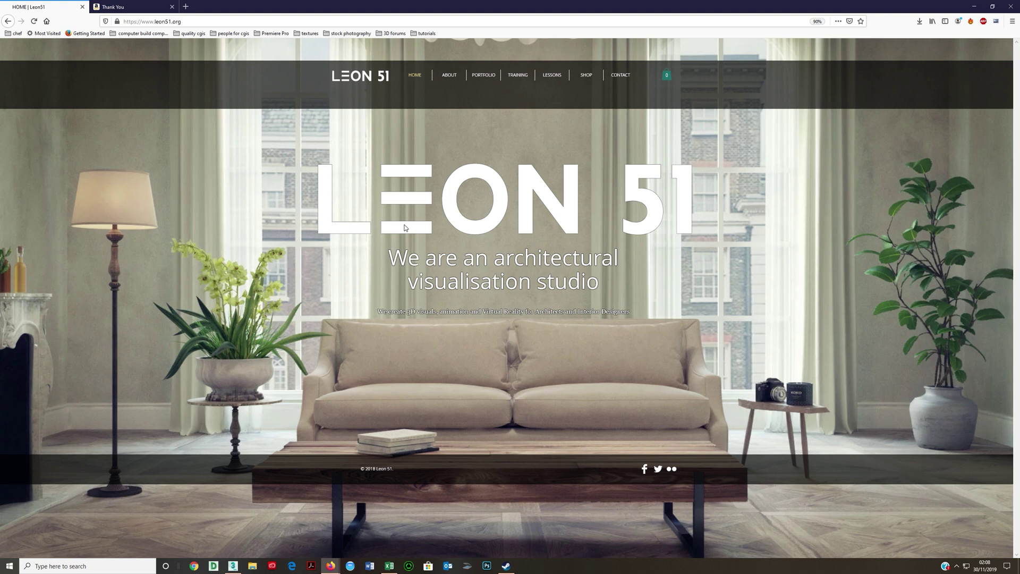
Switch to the Photos app and examine the blue resin river table photo up close
{"action": "key", "text": "alt+Tab"}
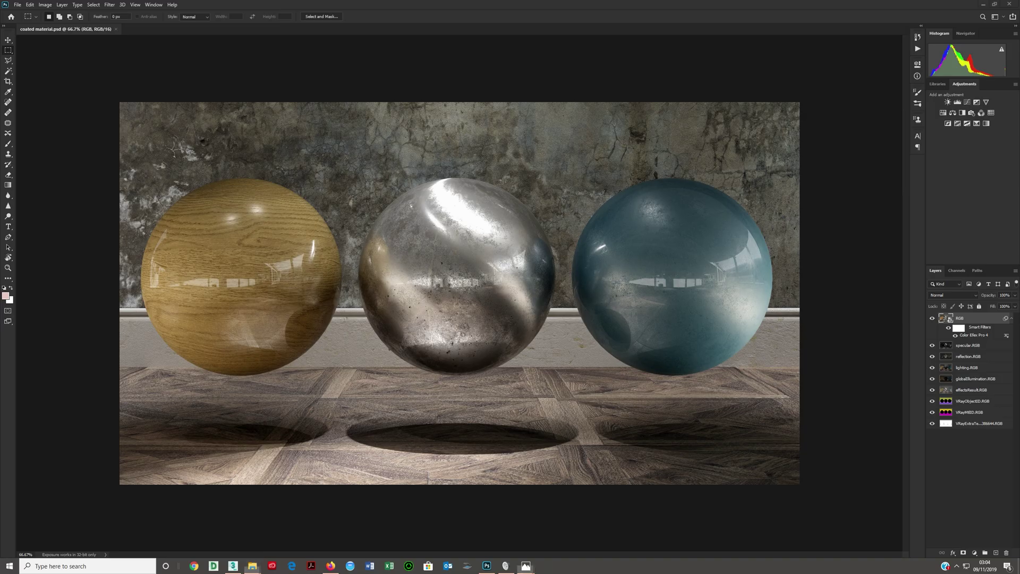
{"action": "key", "text": "alt+Tab"}
{"action": "scroll", "coordinate": [505, 313], "scroll_direction": "up", "scroll_amount": 1}
{"action": "scroll", "coordinate": [505, 313], "scroll_direction": "down", "scroll_amount": 1}
{"action": "scroll", "coordinate": [505, 312], "scroll_direction": "up", "scroll_amount": 1, "text": "ctrl"}
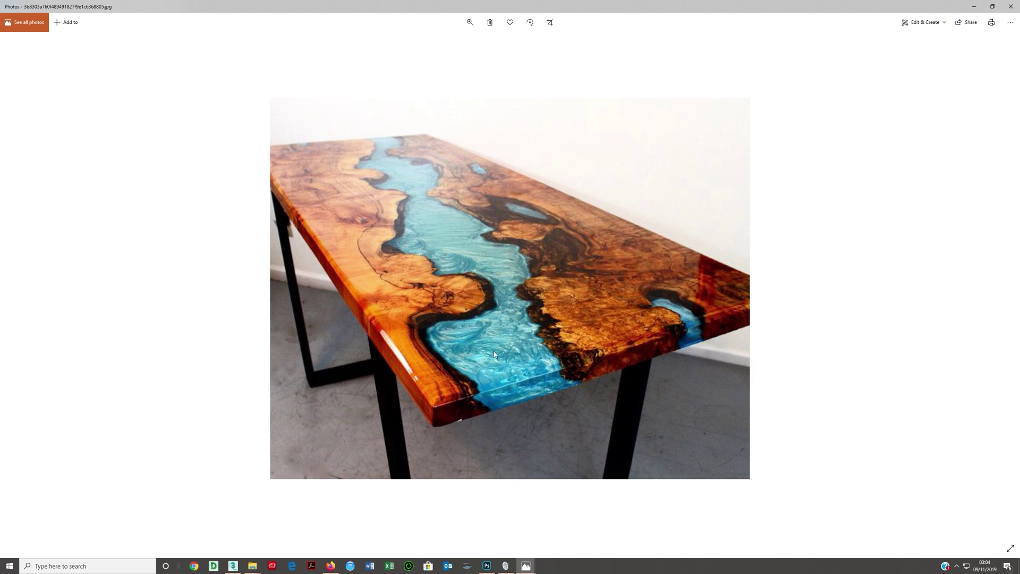
{"action": "scroll", "coordinate": [488, 356], "scroll_direction": "up", "scroll_amount": 1}
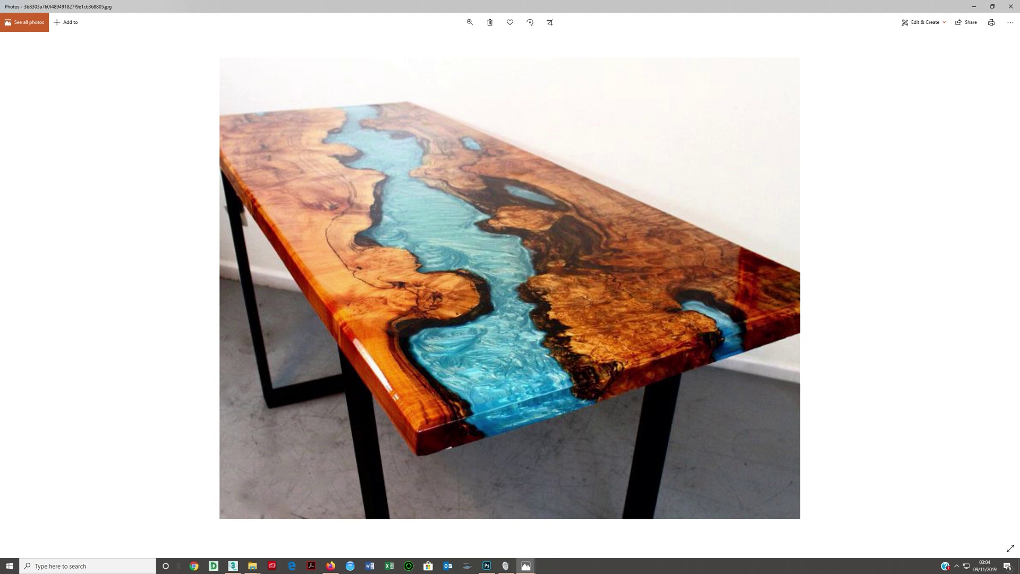
Examine the reference photos of the teal resin coffee table, the steel bucket and the brass jug
{"action": "key", "text": "Right"}
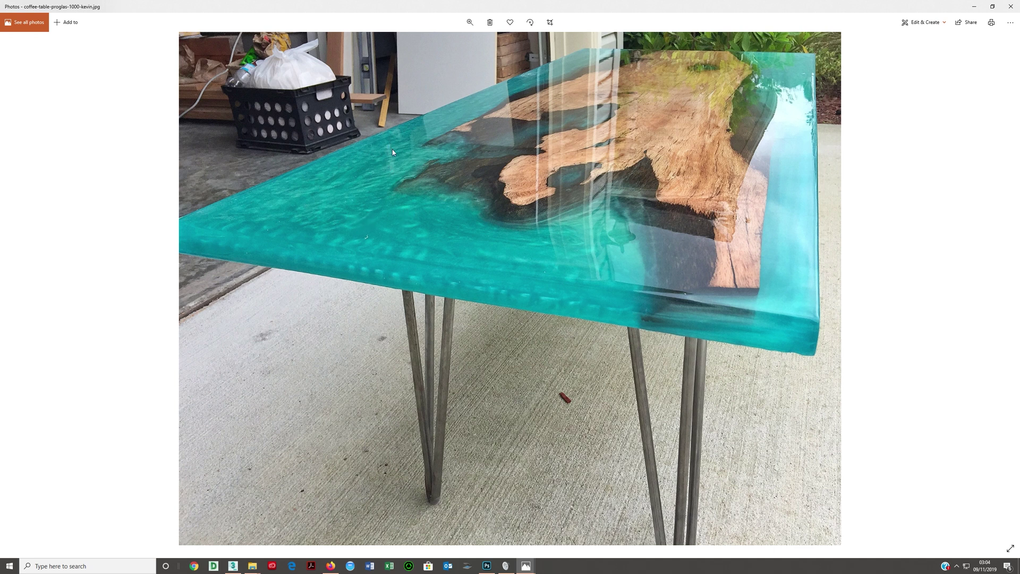
{"action": "key", "text": "alt+Tab"}
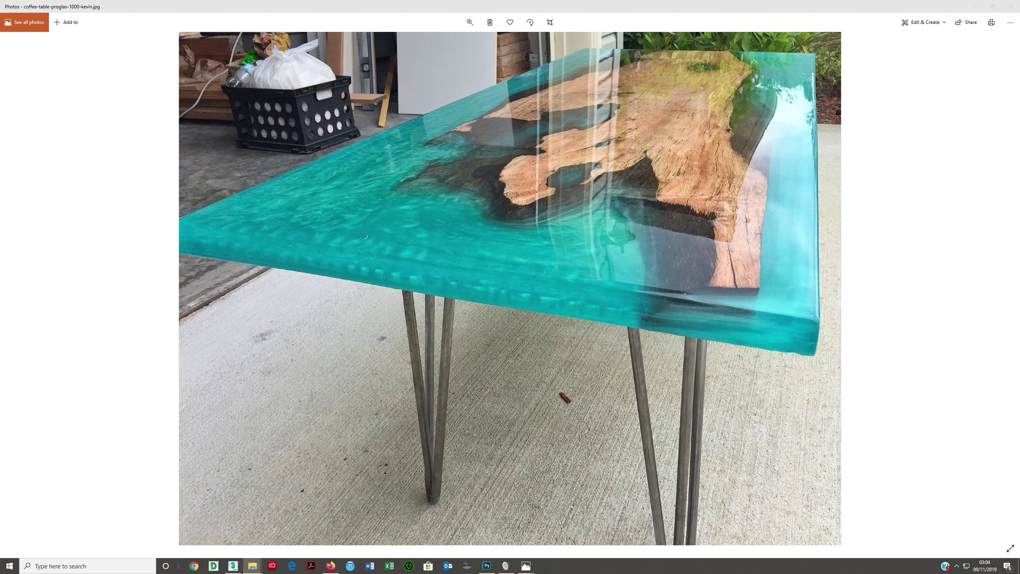
{"action": "key", "text": "Return"}
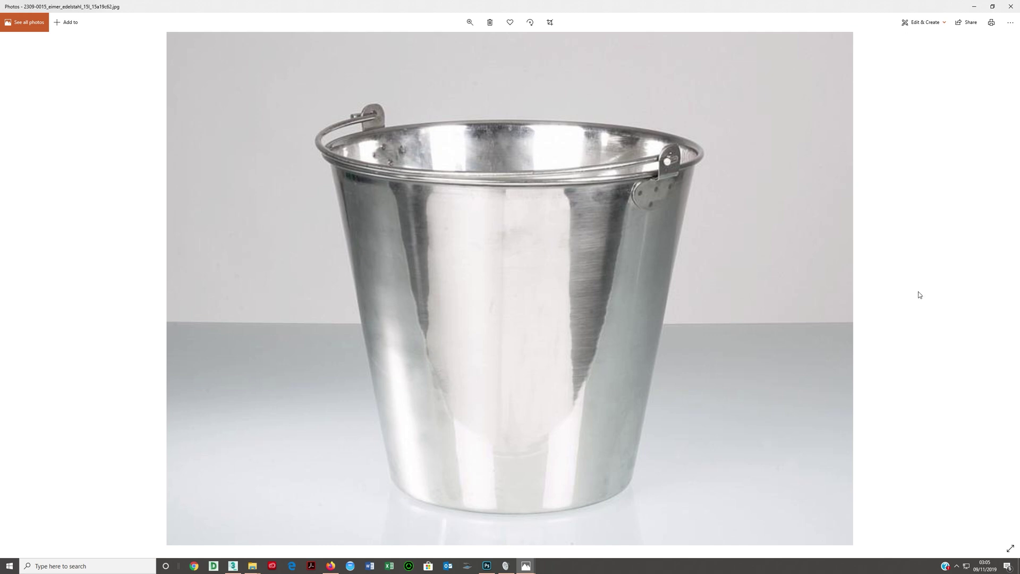
{"action": "left_click", "coordinate": [1006, 295]}
{"action": "scroll", "coordinate": [492, 305], "scroll_direction": "up", "scroll_amount": 7}
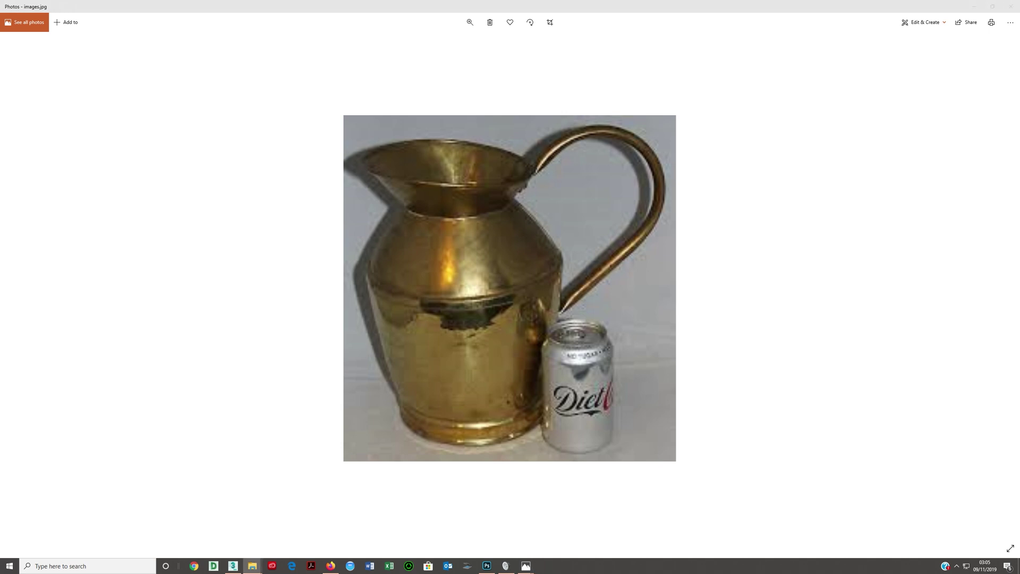
Examine the reference photos of the polished wooden table, the blue car paint and the lacquered brass clock
{"action": "key", "text": "Right"}
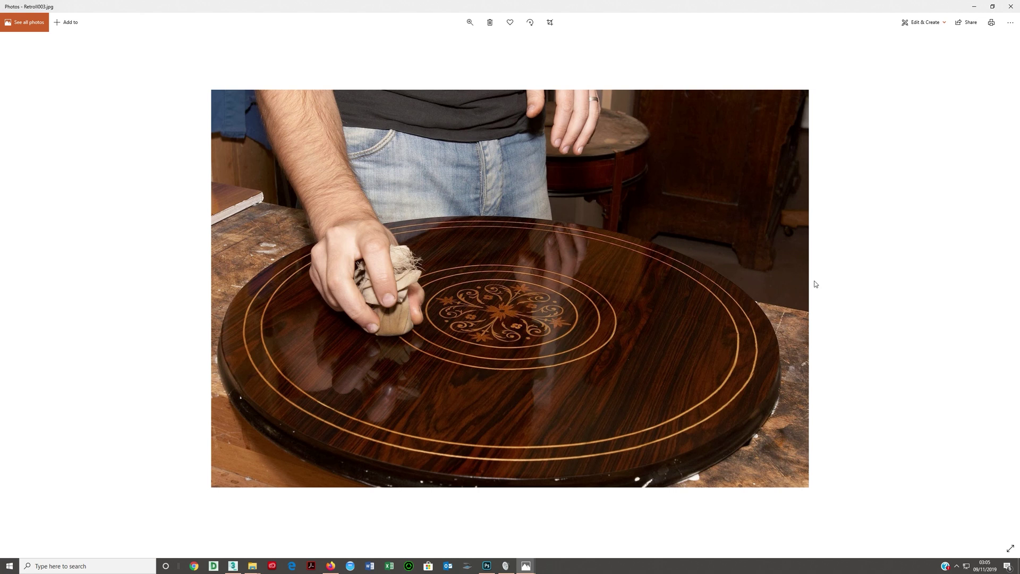
{"action": "key", "text": "Right"}
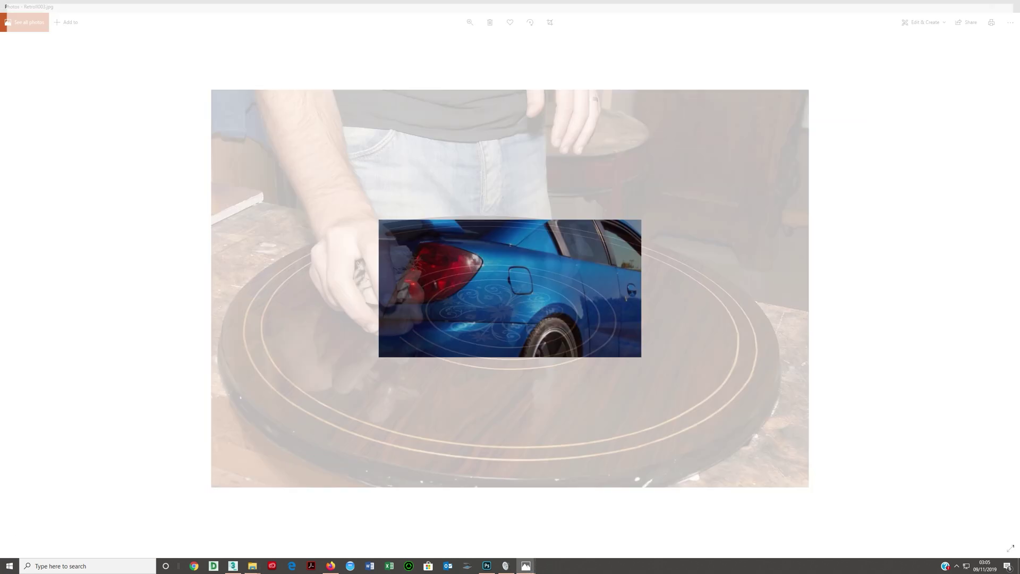
{"action": "scroll", "coordinate": [489, 318], "scroll_direction": "up", "scroll_amount": 5}
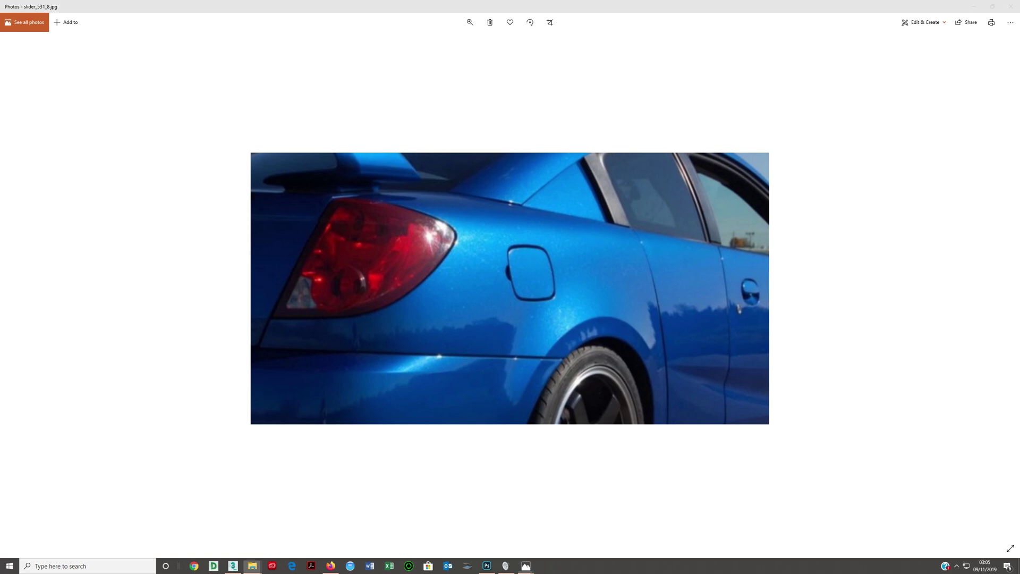
{"action": "scroll", "coordinate": [509, 347], "scroll_direction": "up", "scroll_amount": 3}
{"action": "scroll", "coordinate": [509, 347], "scroll_direction": "up", "scroll_amount": 2}
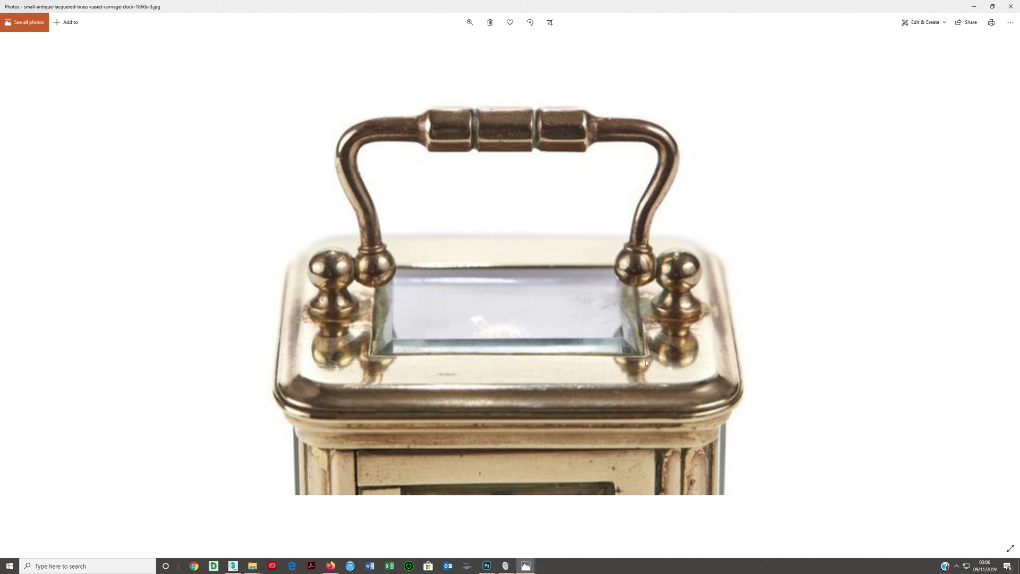
Close all the open reference photos to get back to the coated material.psd render in Photoshop
{"action": "left_click", "coordinate": [1011, 6]}
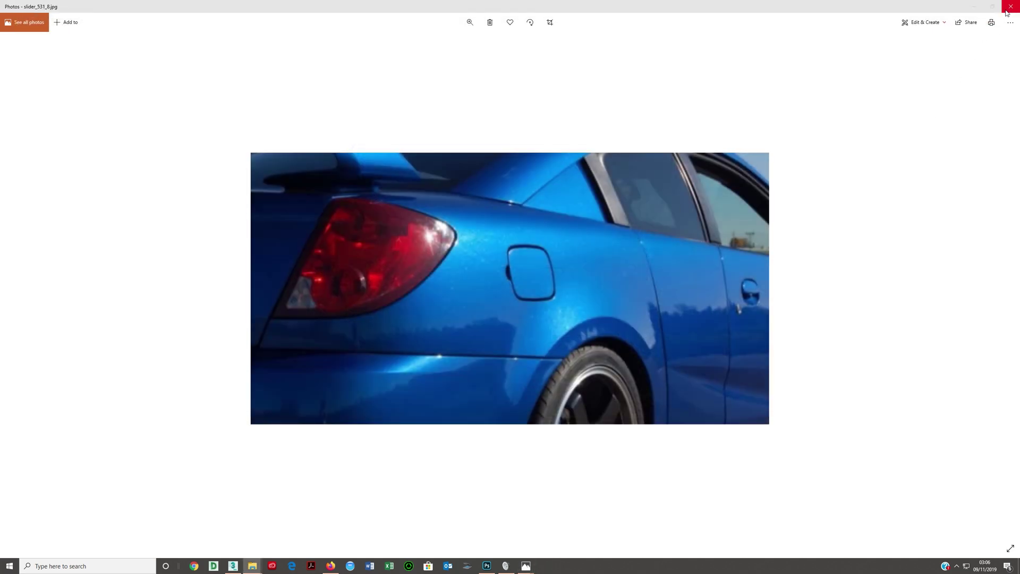
{"action": "key", "text": "Right"}
{"action": "key", "text": "Right"}
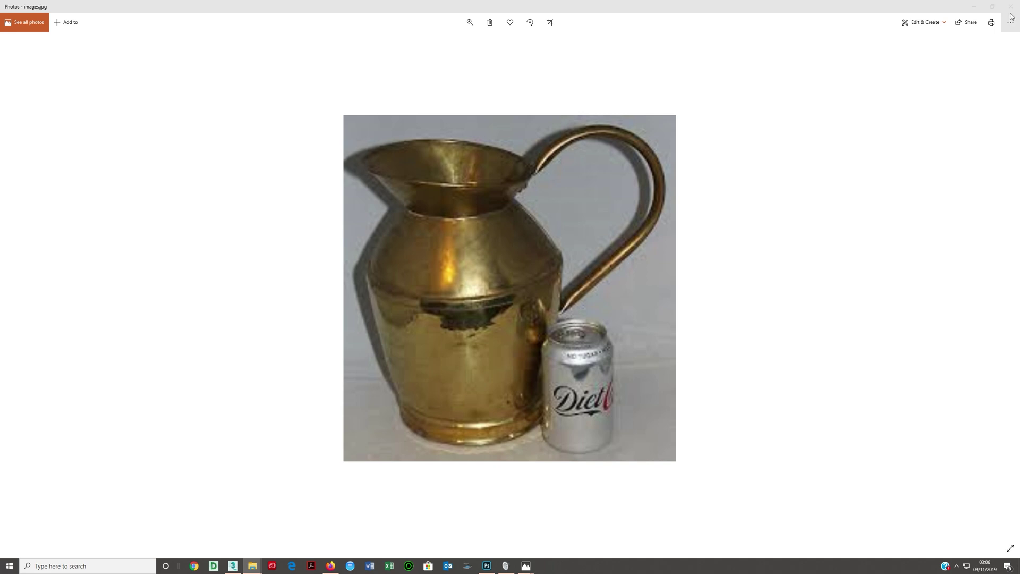
{"action": "key", "text": "Right"}
{"action": "key", "text": "Right"}
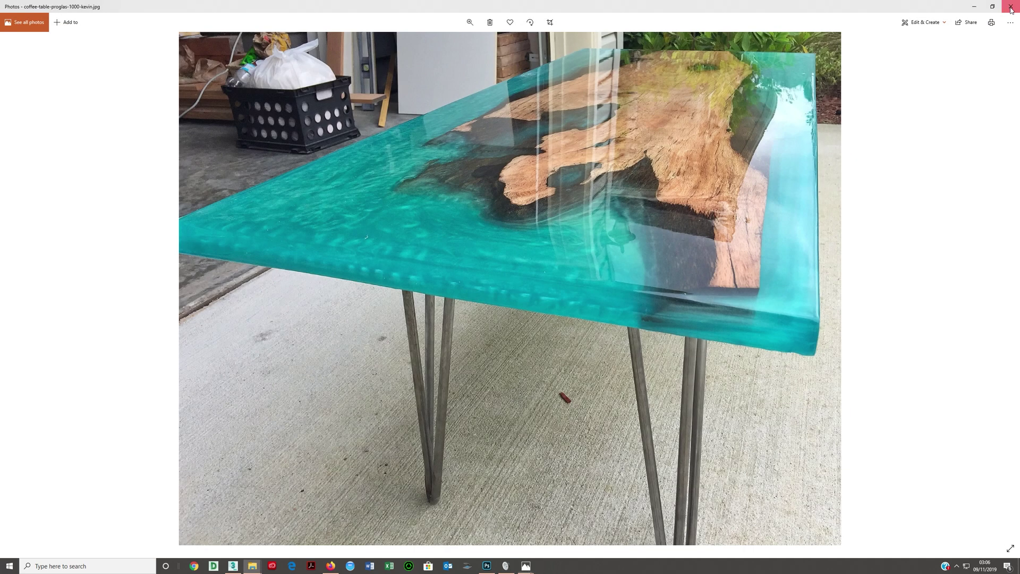
{"action": "key", "text": "Right"}
{"action": "left_click", "coordinate": [1011, 8]}
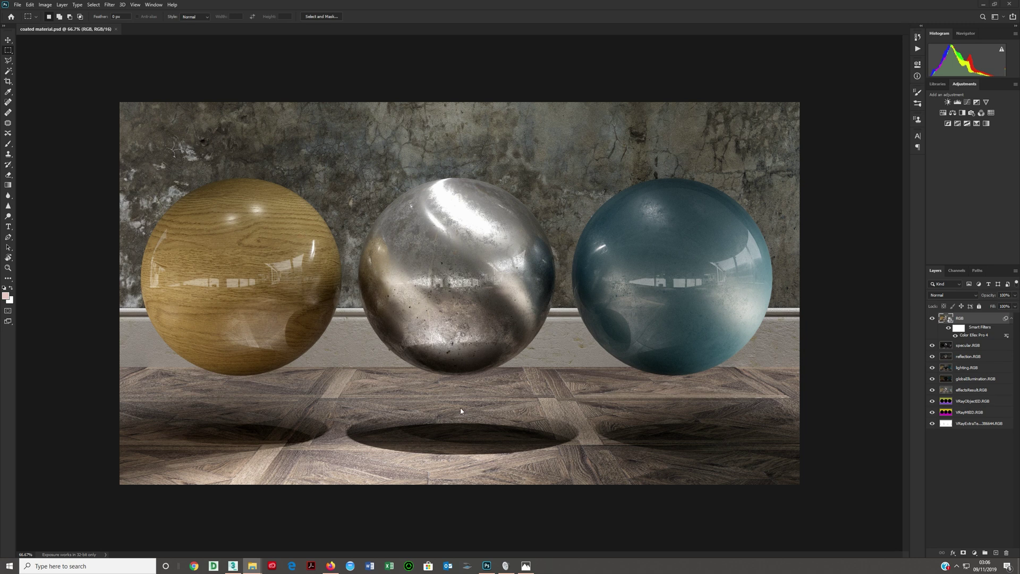
Switch to the coated material.max scene in 3ds Max and inspect the wall, floor, spheres and lights in the orthographic view
{"action": "mouse_move", "coordinate": [233, 566]}
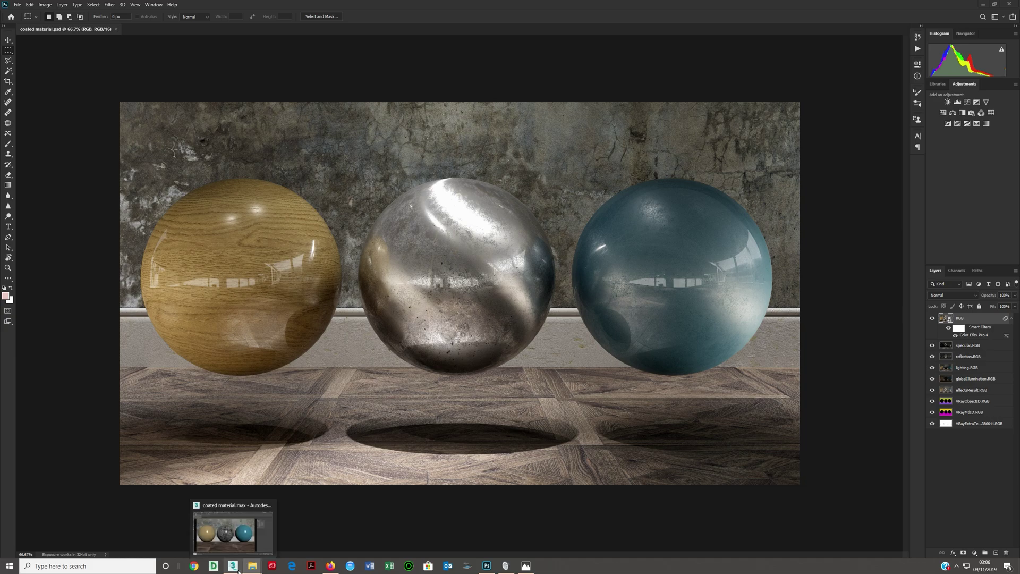
{"action": "left_click", "coordinate": [234, 524]}
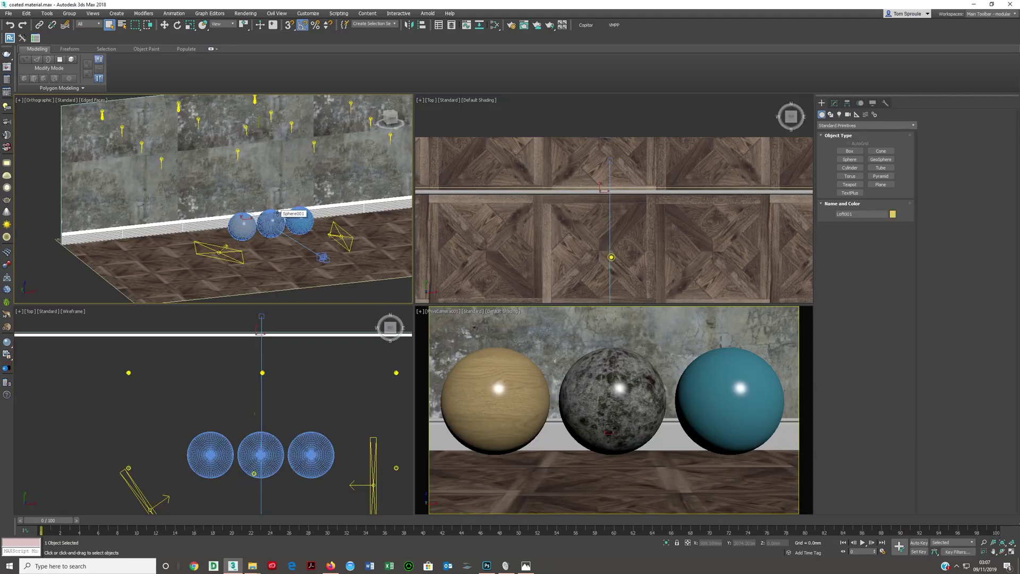
{"action": "scroll", "coordinate": [298, 214], "scroll_direction": "down", "scroll_amount": 3}
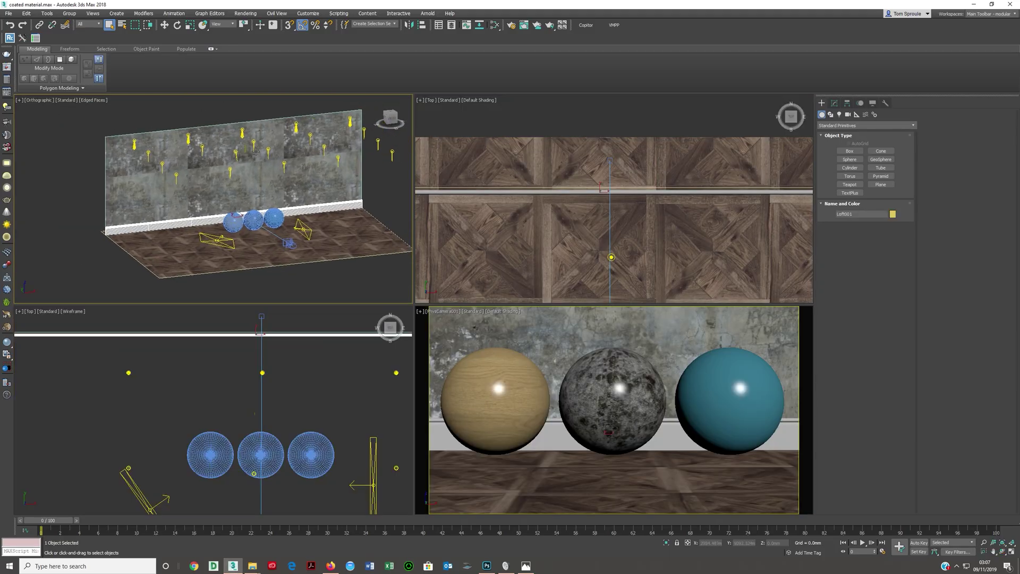
{"action": "scroll", "coordinate": [263, 219], "scroll_direction": "up", "scroll_amount": 3}
{"action": "left_click", "coordinate": [308, 177]}
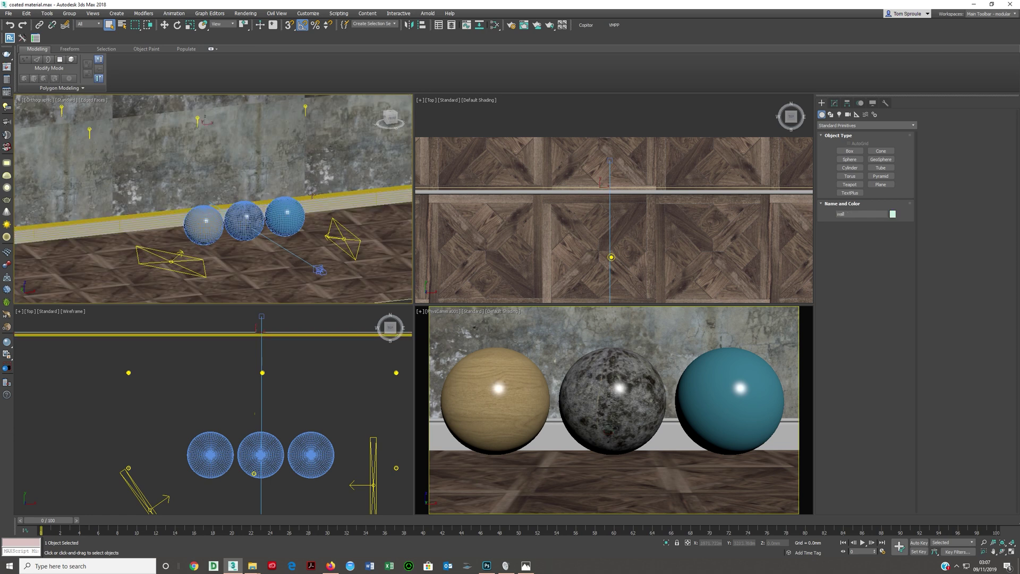
{"action": "scroll", "coordinate": [313, 198], "scroll_direction": "down", "scroll_amount": 3}
{"action": "left_click", "coordinate": [334, 236]}
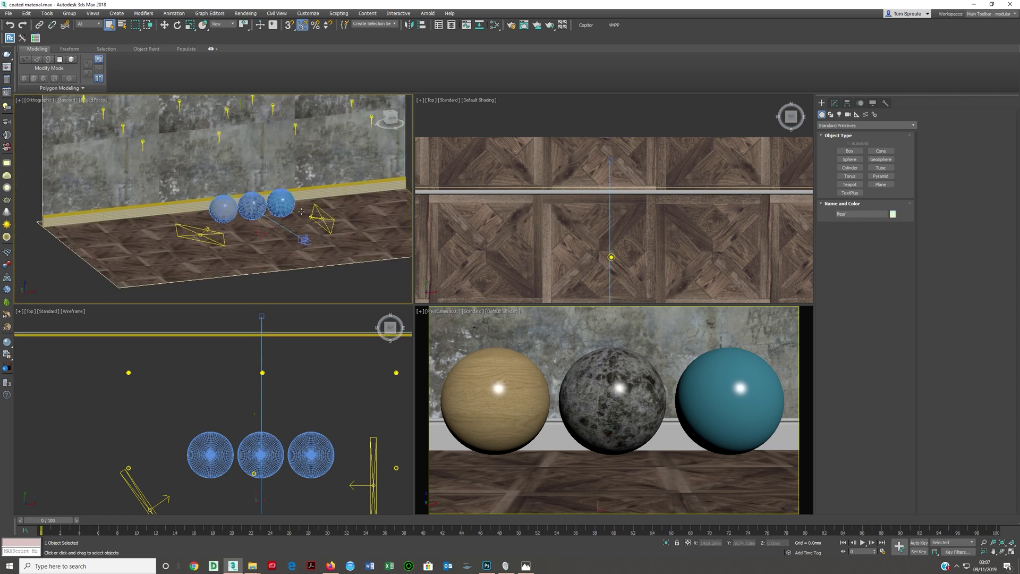
{"action": "middle_click_drag", "start_coordinate": [302, 211], "coordinate": [305, 234], "text": "alt"}
Open the Slate Material Editor, move the first material's concrete 2.jpg bitmap node clear of its neighbours and view its image
{"action": "key", "text": "m"}
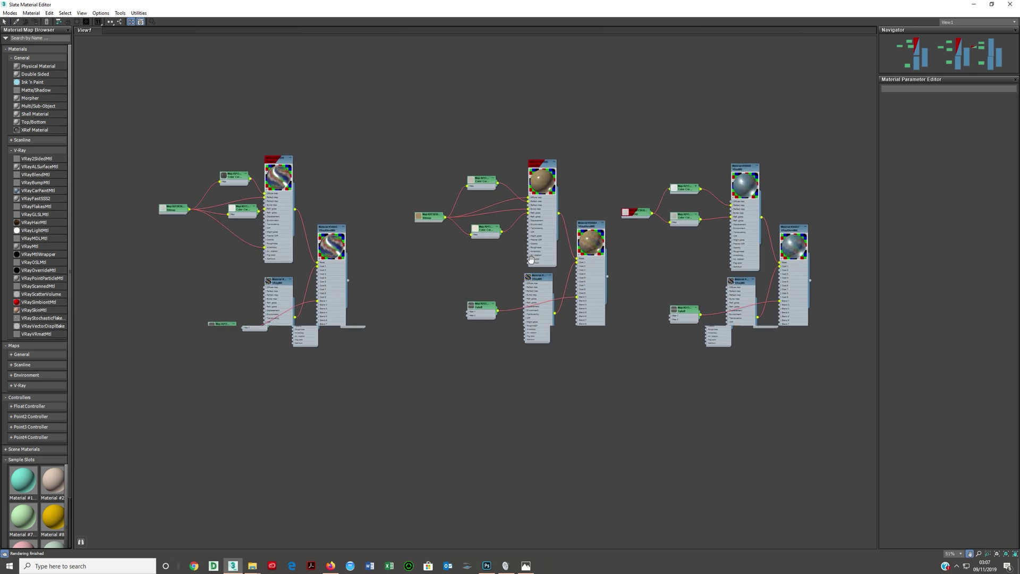
{"action": "scroll", "coordinate": [281, 219], "scroll_direction": "up", "scroll_amount": 2}
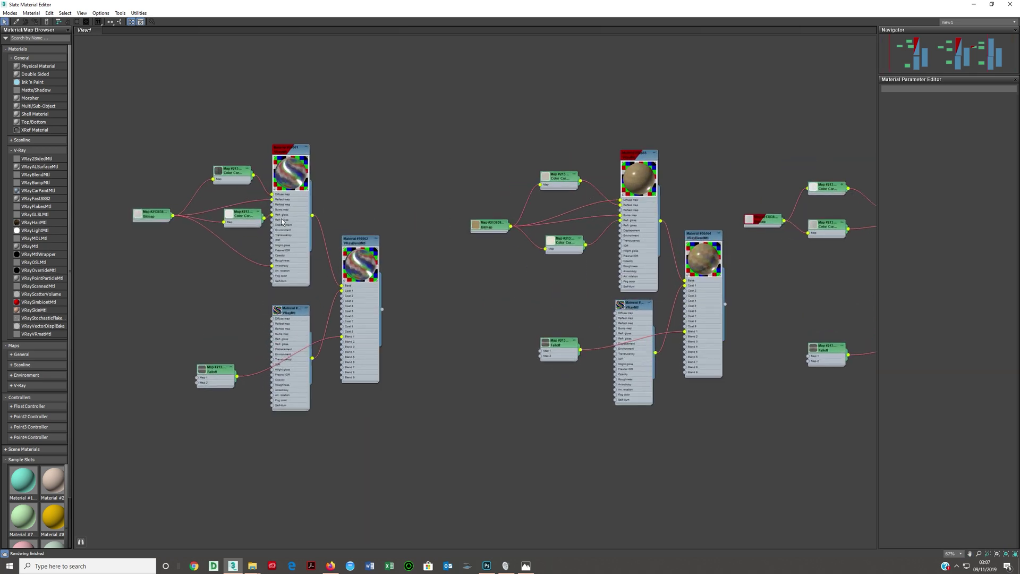
{"action": "left_click_drag", "start_coordinate": [152, 217], "coordinate": [158, 206]}
{"action": "left_click_drag", "start_coordinate": [235, 212], "coordinate": [235, 218]}
{"action": "left_click_drag", "start_coordinate": [162, 206], "coordinate": [146, 239]}
{"action": "double_click", "coordinate": [148, 240]}
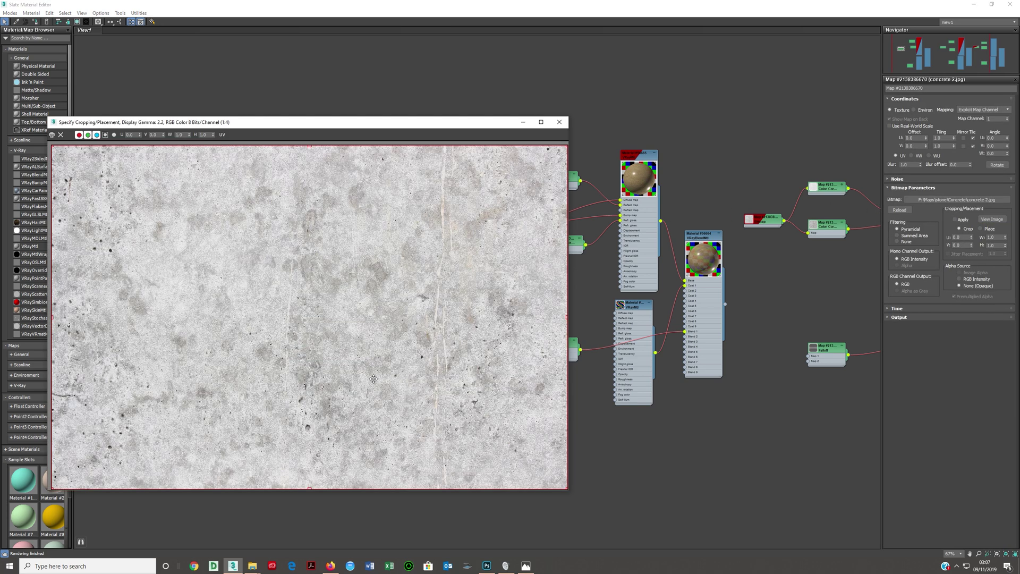
{"action": "left_click", "coordinate": [559, 122]}
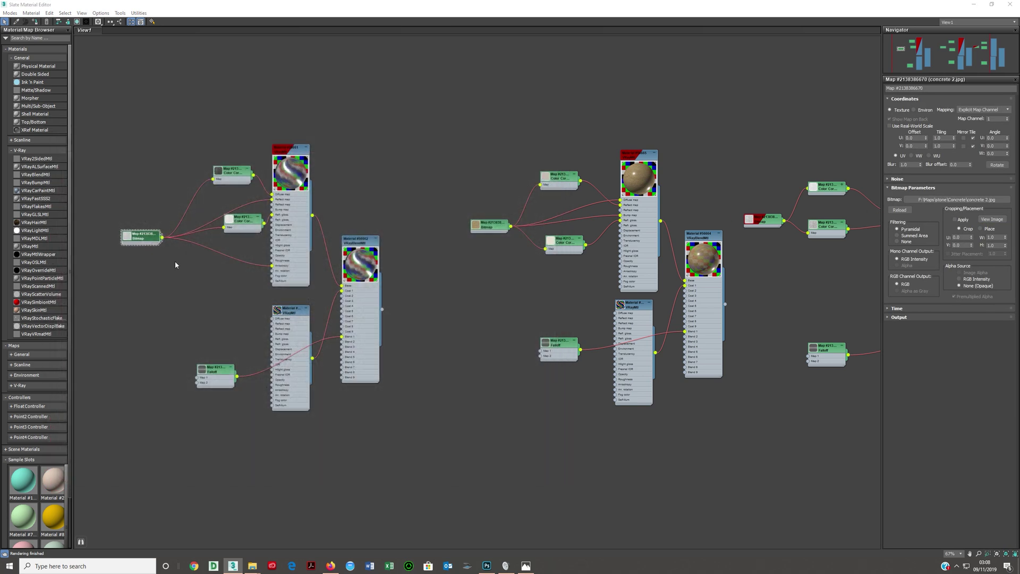
Examine the two Color Correction nodes between the first material's bitmap and VRayMtl by enlarging and collapsing their previews
{"action": "scroll", "coordinate": [155, 233], "scroll_direction": "up", "scroll_amount": 3}
{"action": "left_click_drag", "start_coordinate": [279, 214], "coordinate": [271, 222]}
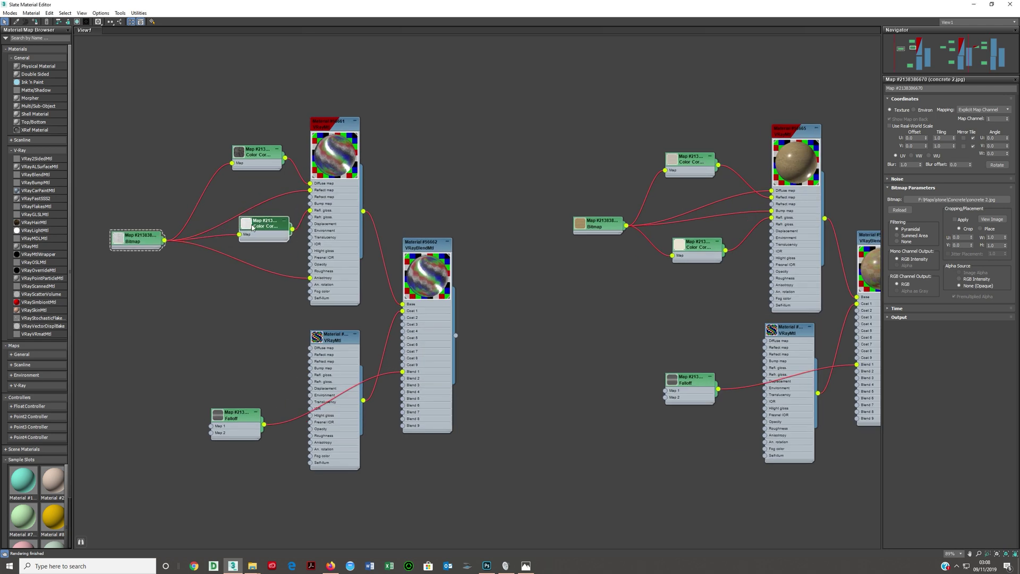
{"action": "double_click", "coordinate": [249, 224]}
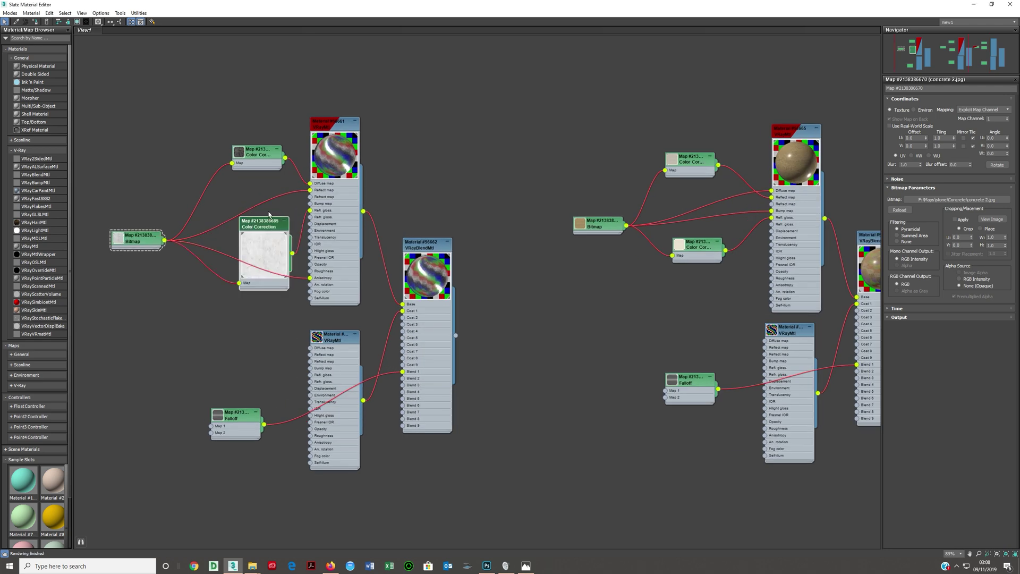
{"action": "left_click", "coordinate": [240, 156]}
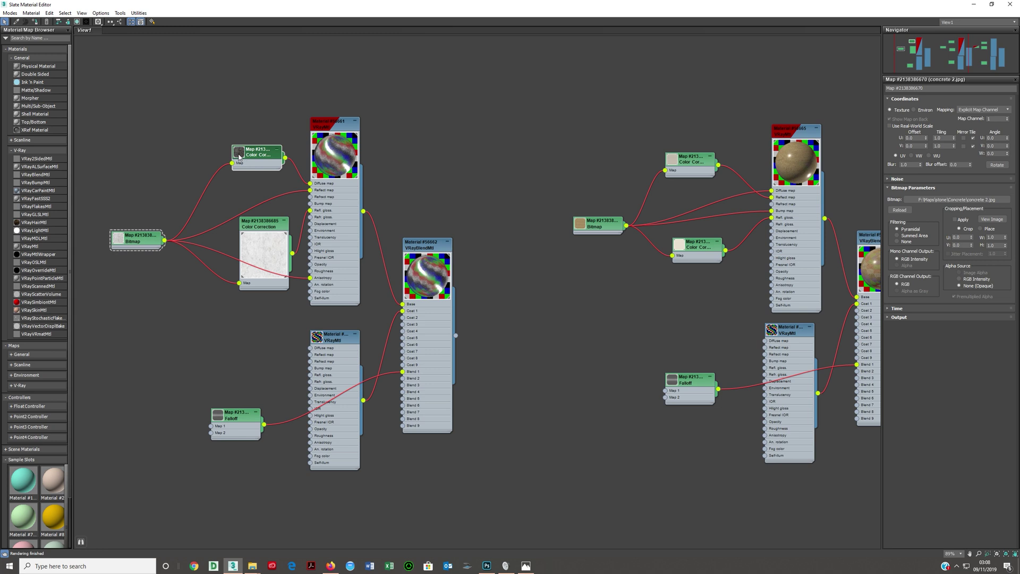
{"action": "double_click", "coordinate": [240, 156]}
{"action": "double_click", "coordinate": [266, 173]}
{"action": "double_click", "coordinate": [272, 258]}
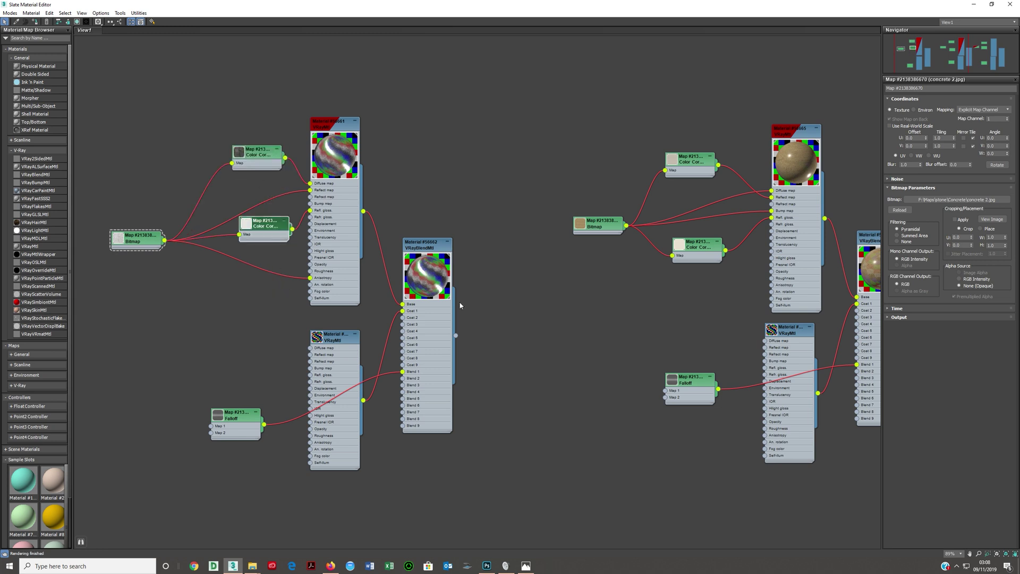
Look over the neighbouring material trees and move the first material's diffuse Color Correction node down, level with the Diffuse map input
{"action": "middle_click_drag", "start_coordinate": [734, 285], "coordinate": [366, 297]}
{"action": "scroll", "coordinate": [565, 287], "scroll_direction": "down", "scroll_amount": 3}
{"action": "middle_click_drag", "start_coordinate": [565, 287], "coordinate": [590, 269]}
{"action": "scroll", "coordinate": [376, 246], "scroll_direction": "up", "scroll_amount": 1}
{"action": "middle_click_drag", "start_coordinate": [372, 246], "coordinate": [611, 247]}
{"action": "scroll", "coordinate": [409, 234], "scroll_direction": "up", "scroll_amount": 1}
{"action": "scroll", "coordinate": [409, 233], "scroll_direction": "up", "scroll_amount": 1}
{"action": "left_click_drag", "start_coordinate": [421, 232], "coordinate": [407, 229]}
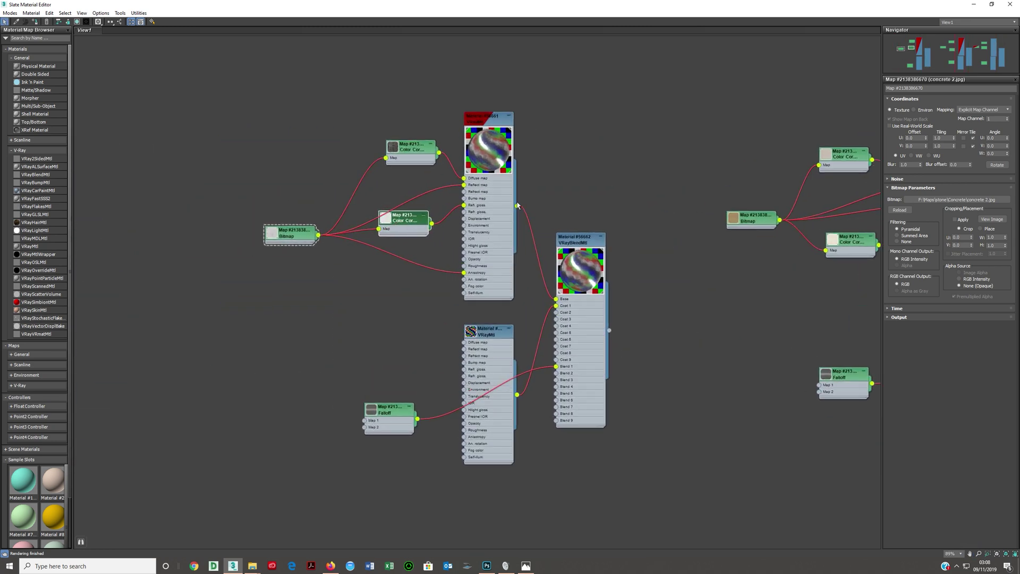
{"action": "left_click_drag", "start_coordinate": [403, 153], "coordinate": [403, 181]}
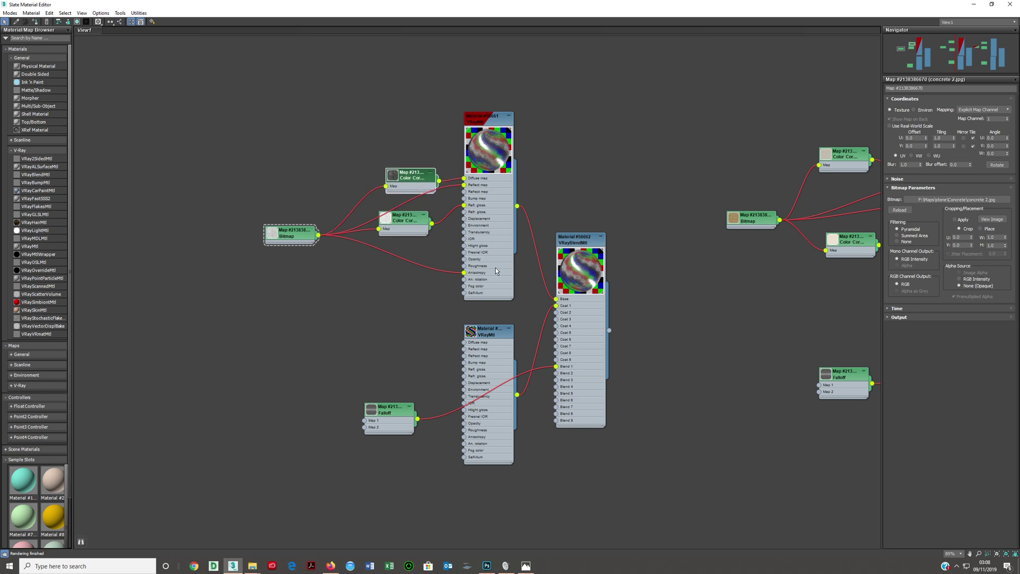
Add a new VRayMtl and place it in the empty space left of the first material's node tree
{"action": "middle_click_drag", "start_coordinate": [511, 262], "coordinate": [463, 240]}
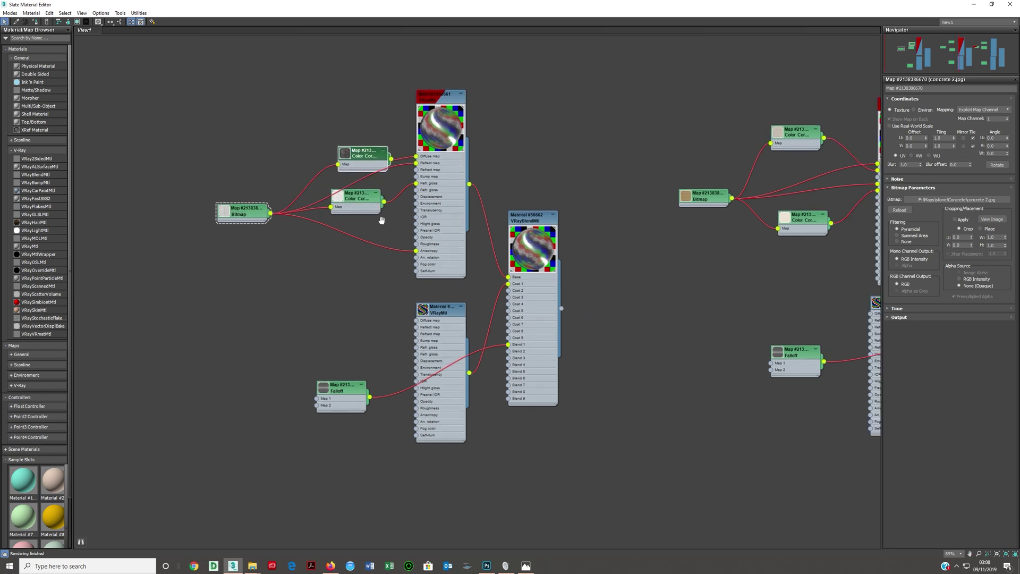
{"action": "middle_click_drag", "start_coordinate": [380, 218], "coordinate": [568, 257]}
{"action": "scroll", "coordinate": [569, 257], "scroll_direction": "down", "scroll_amount": 1}
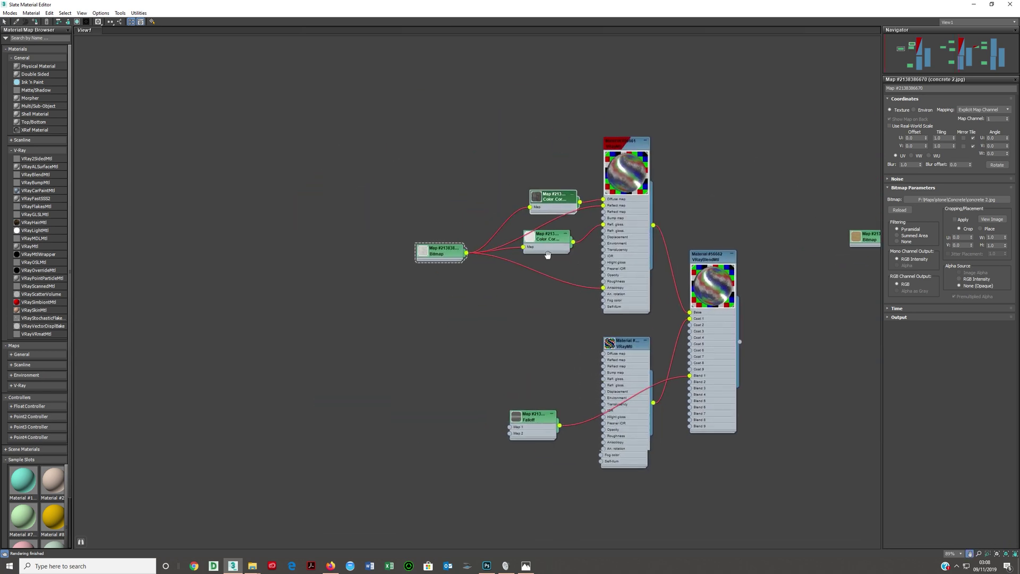
{"action": "double_click", "coordinate": [29, 246]}
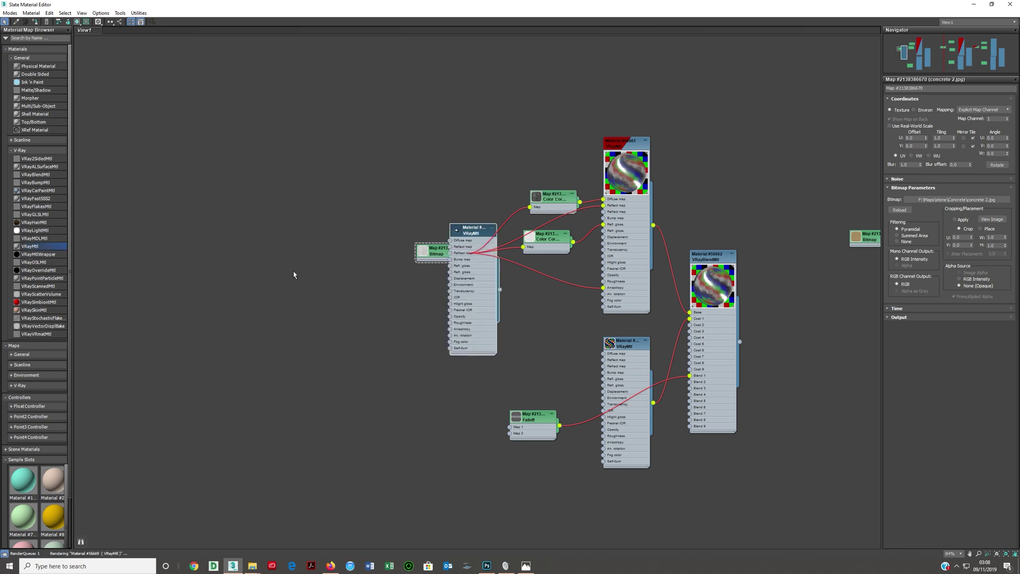
{"action": "left_click_drag", "start_coordinate": [475, 291], "coordinate": [472, 93]}
{"action": "left_click", "coordinate": [430, 160]}
{"action": "left_click_drag", "start_coordinate": [468, 294], "coordinate": [278, 202]}
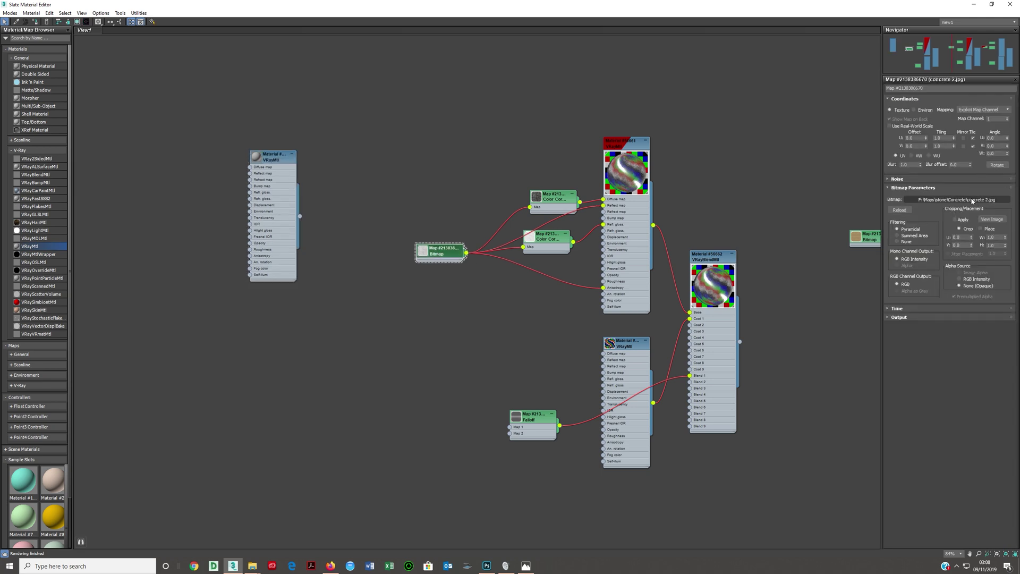
Open the source folder of concrete 2.jpg, view the image and add it as a new Bitmap node beside the new VRayMtl
{"action": "right_click", "coordinate": [913, 199]}
{"action": "left_click", "coordinate": [955, 241]}
{"action": "left_click_drag", "start_coordinate": [1019, 152], "coordinate": [614, 160]}
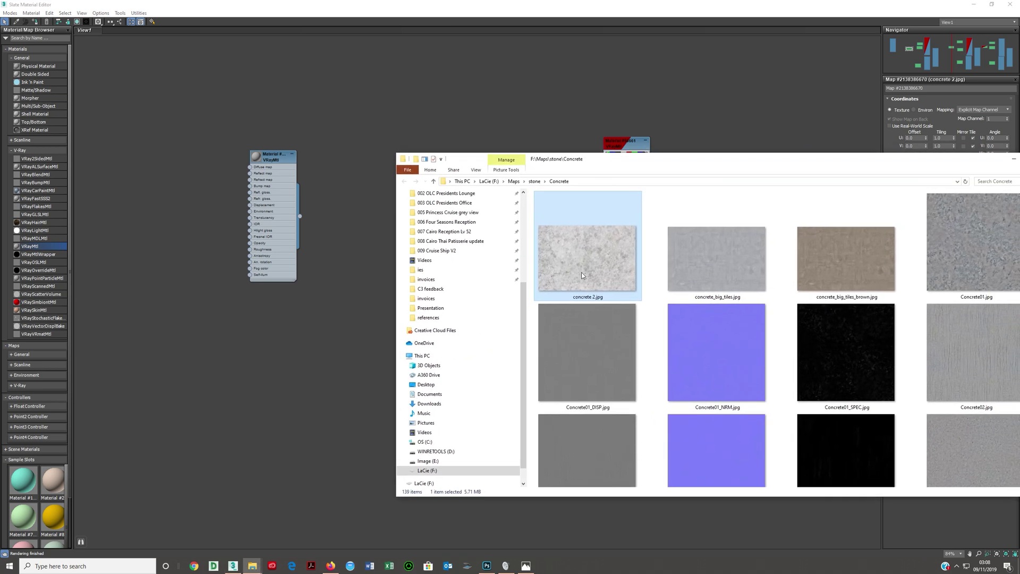
{"action": "left_click_drag", "start_coordinate": [663, 159], "coordinate": [493, 157]}
{"action": "double_click", "coordinate": [527, 272]}
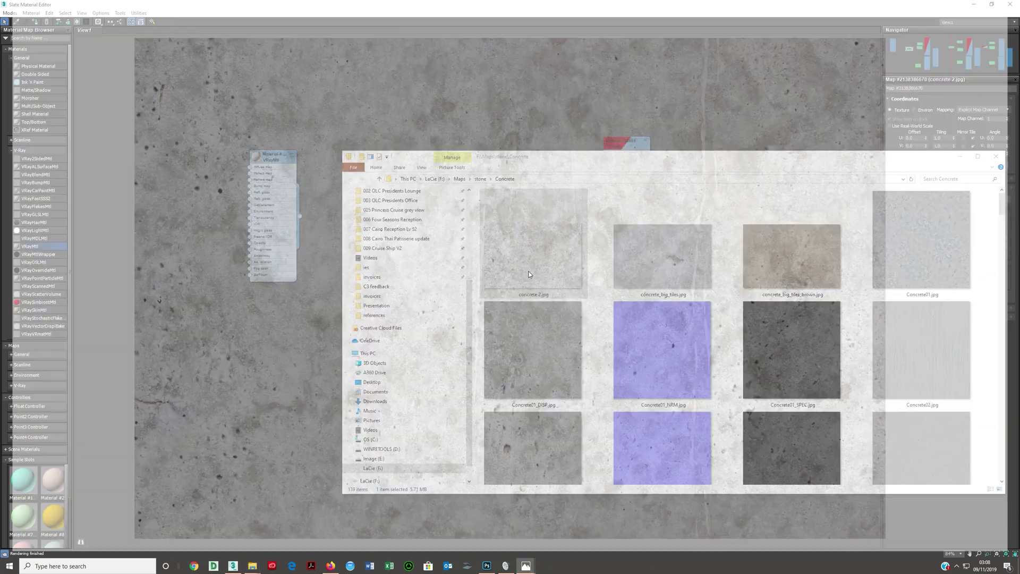
{"action": "left_click", "coordinate": [1011, 6]}
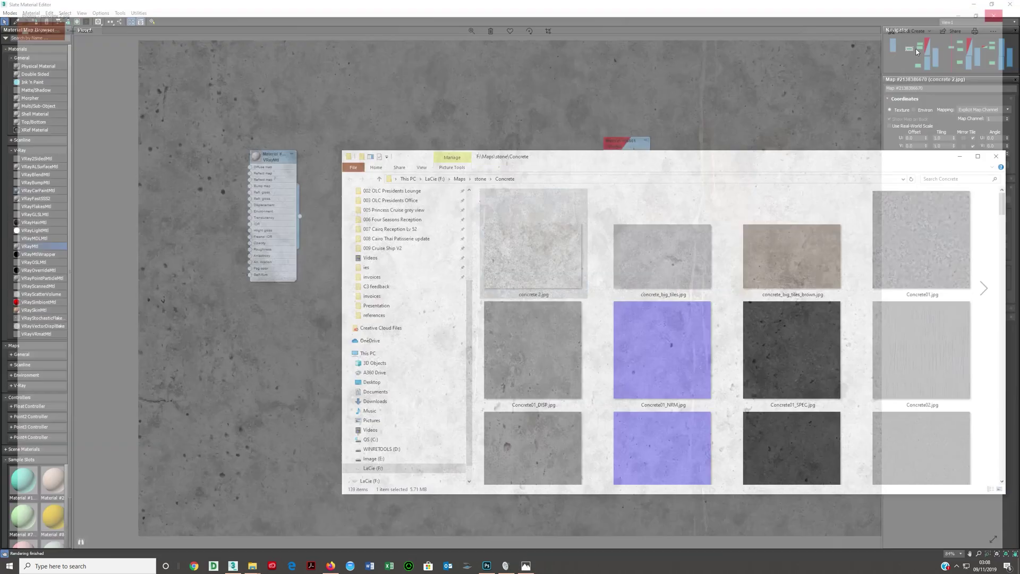
{"action": "left_click_drag", "start_coordinate": [394, 229], "coordinate": [174, 207]}
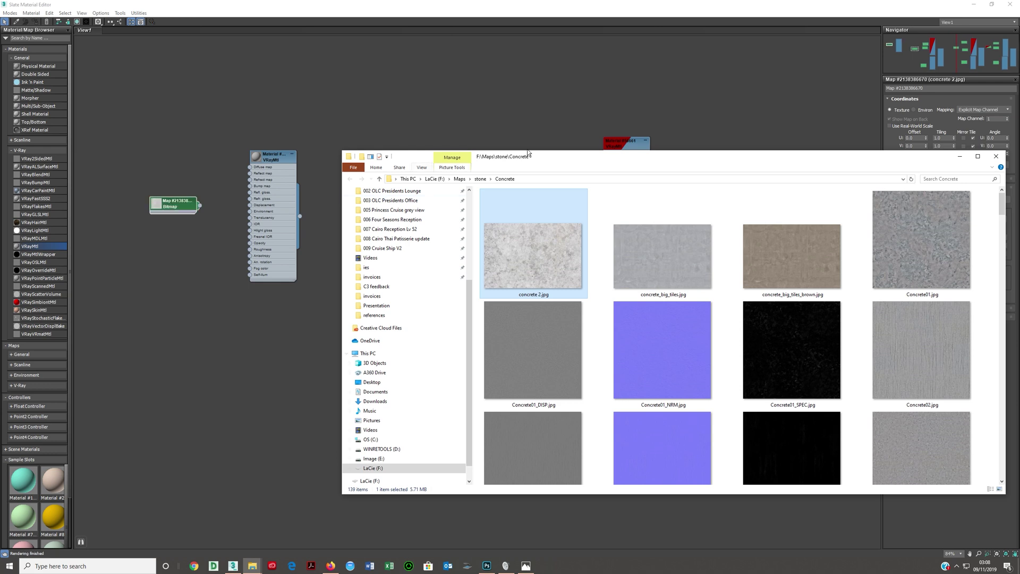
{"action": "left_click", "coordinate": [931, 143]}
Connect the new concrete Bitmap to the VRayMtl's Diffuse map, Reflect map and Refl. gloss inputs, spacing out the two nodes
{"action": "left_click_drag", "start_coordinate": [199, 205], "coordinate": [259, 167]}
{"action": "left_click_drag", "start_coordinate": [274, 273], "coordinate": [301, 221]}
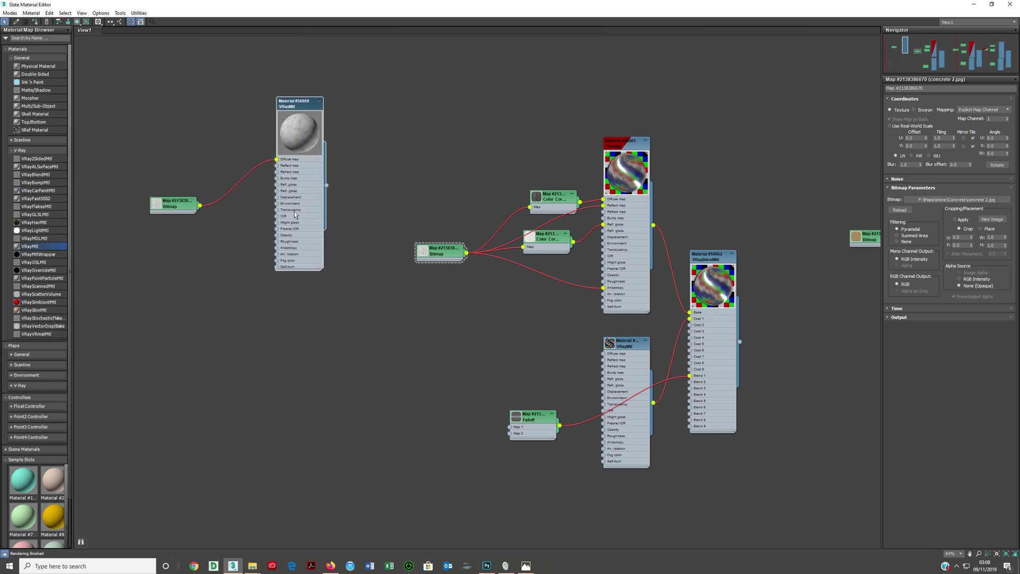
{"action": "left_click_drag", "start_coordinate": [199, 206], "coordinate": [277, 165]}
{"action": "left_click_drag", "start_coordinate": [158, 208], "coordinate": [177, 207]}
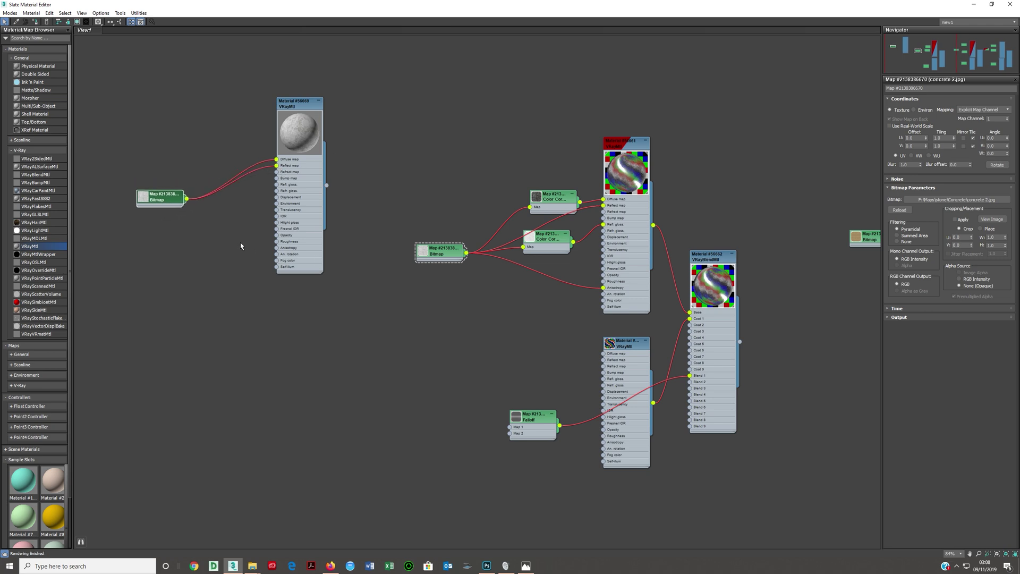
{"action": "left_click_drag", "start_coordinate": [186, 199], "coordinate": [277, 185]}
Turn off Fresnel reflections on the new VRayMtl and show the shaded material in the viewport with a checkered preview background
{"action": "left_click", "coordinate": [279, 189]}
{"action": "left_click", "coordinate": [890, 154]}
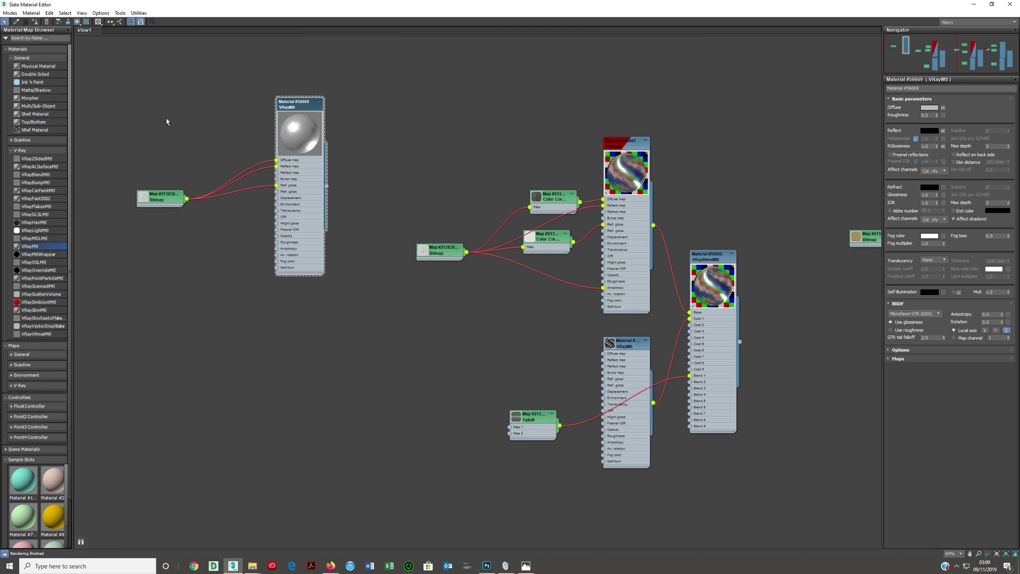
{"action": "left_click", "coordinate": [77, 22]}
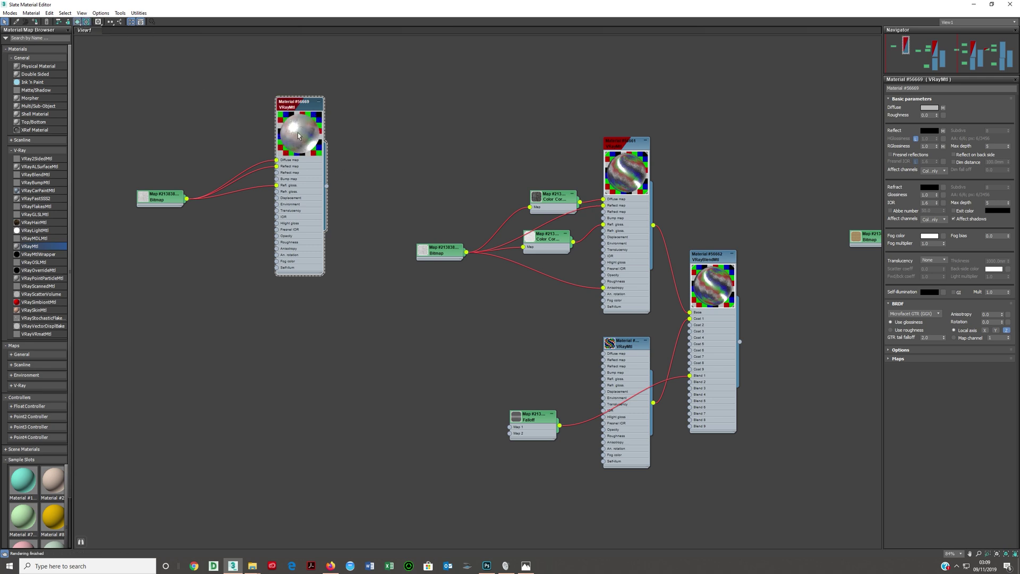
Open a separate preview window for the new VRayMtl, enlarge it and place it beside the material's nodes
{"action": "right_click", "coordinate": [306, 151]}
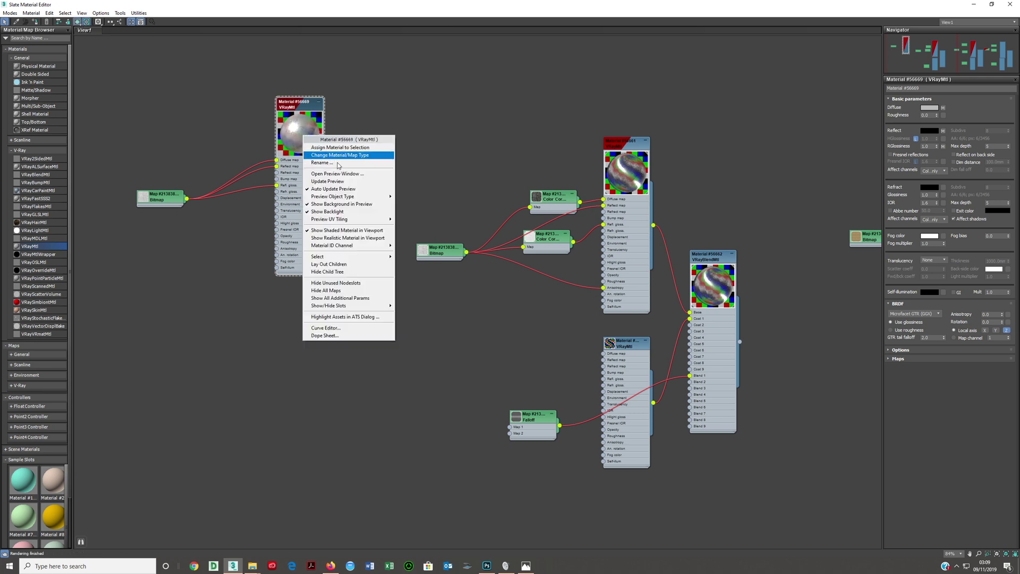
{"action": "left_click", "coordinate": [310, 169]}
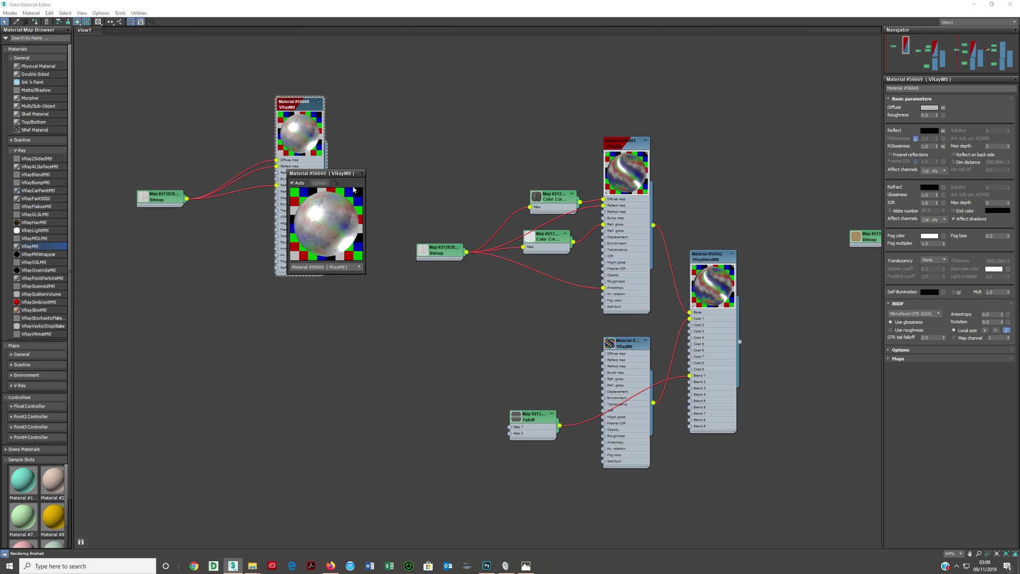
{"action": "left_click_drag", "start_coordinate": [368, 193], "coordinate": [654, 94]}
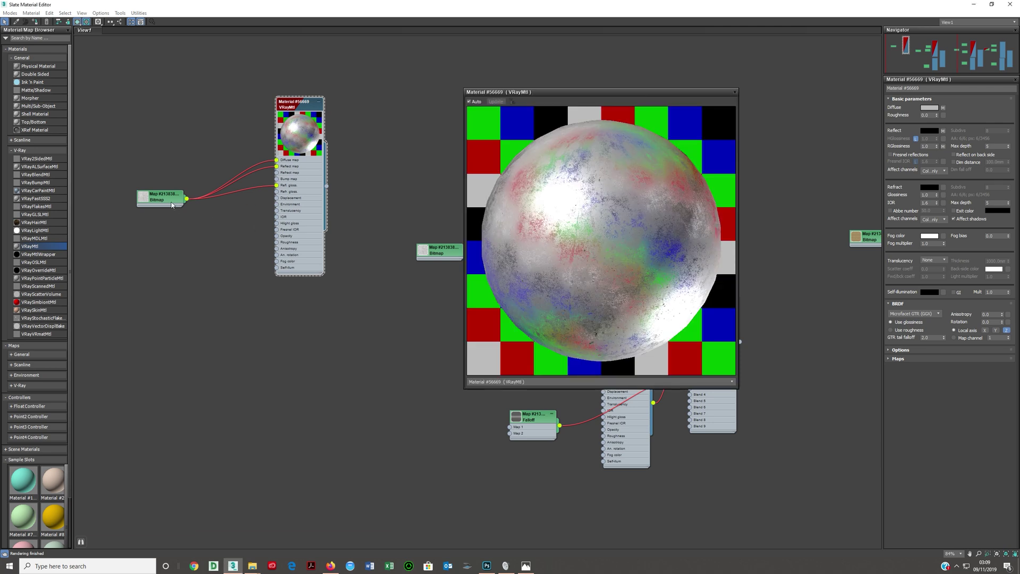
Move the new Bitmap node further from the VRayMtl and list the General maps in place of the V-Ray materials
{"action": "left_click_drag", "start_coordinate": [173, 203], "coordinate": [159, 176]}
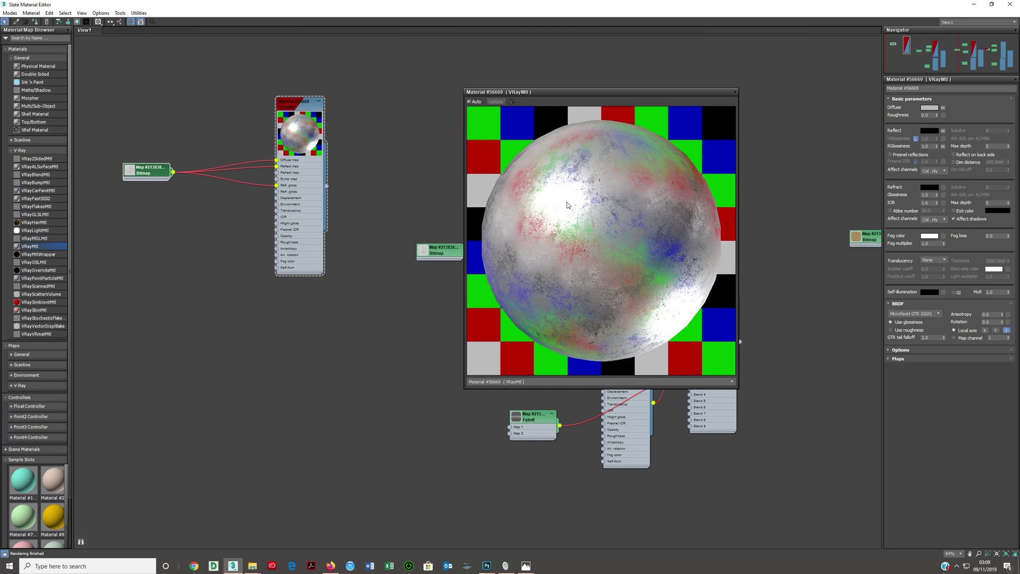
{"action": "left_click_drag", "start_coordinate": [156, 178], "coordinate": [155, 185]}
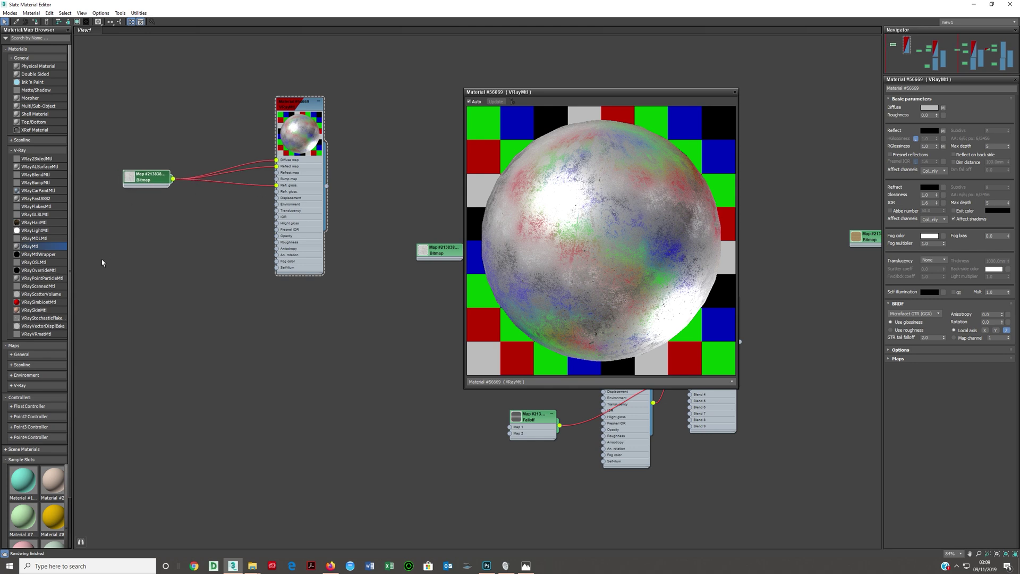
{"action": "left_click", "coordinate": [19, 151]}
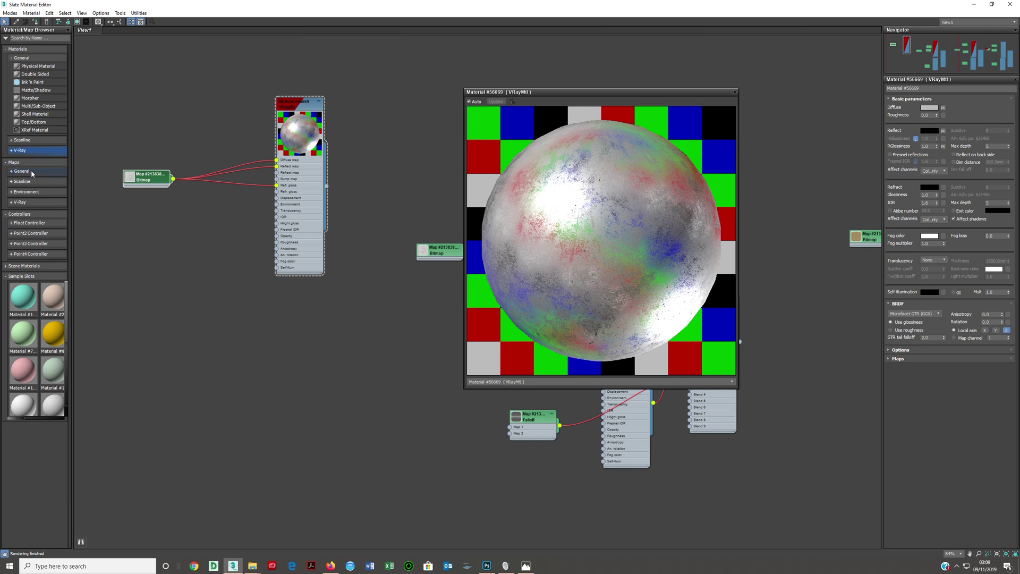
{"action": "left_click", "coordinate": [21, 171]}
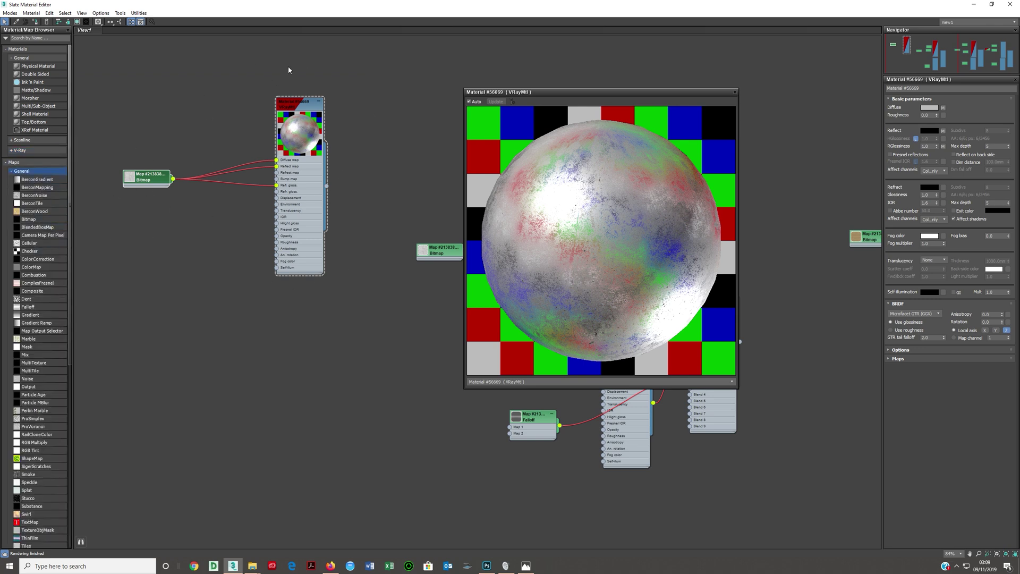
Uncover the main 3ds Max window to see where the Material Editor is launched, and return the editor to full screen
{"action": "left_click_drag", "start_coordinate": [383, 5], "coordinate": [450, 351]}
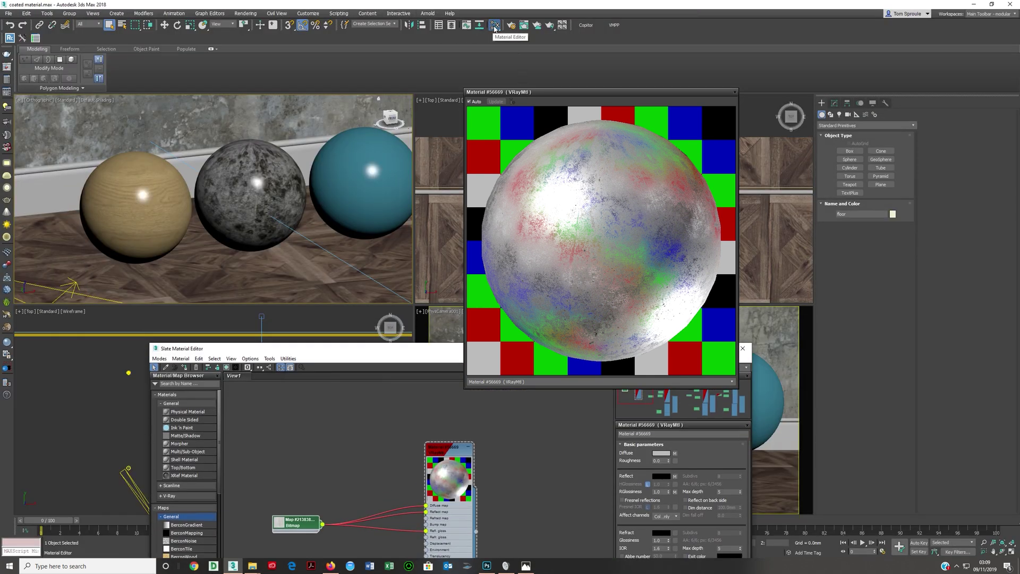
{"action": "left_click_drag", "start_coordinate": [444, 354], "coordinate": [413, 66]}
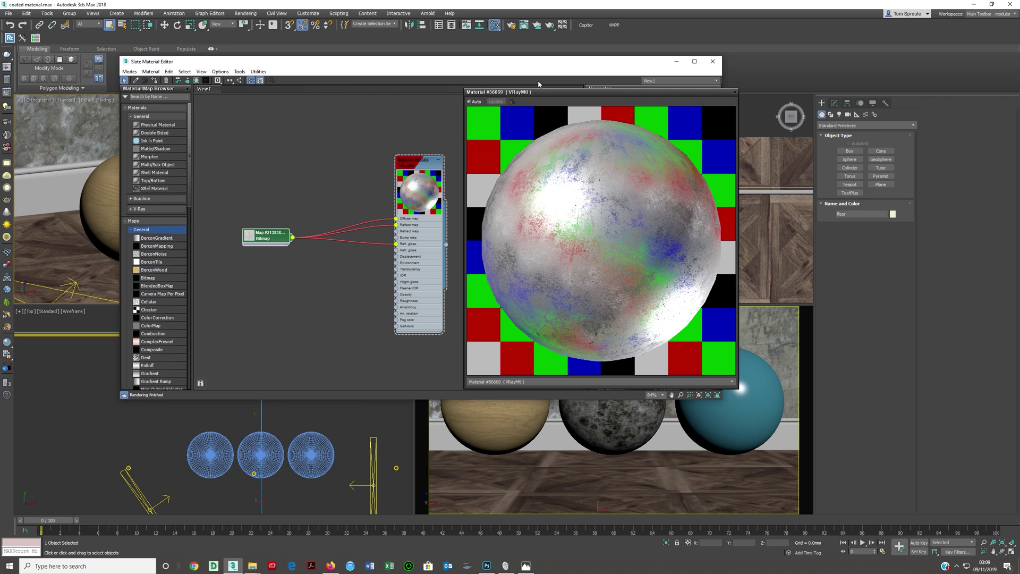
{"action": "left_click", "coordinate": [699, 64]}
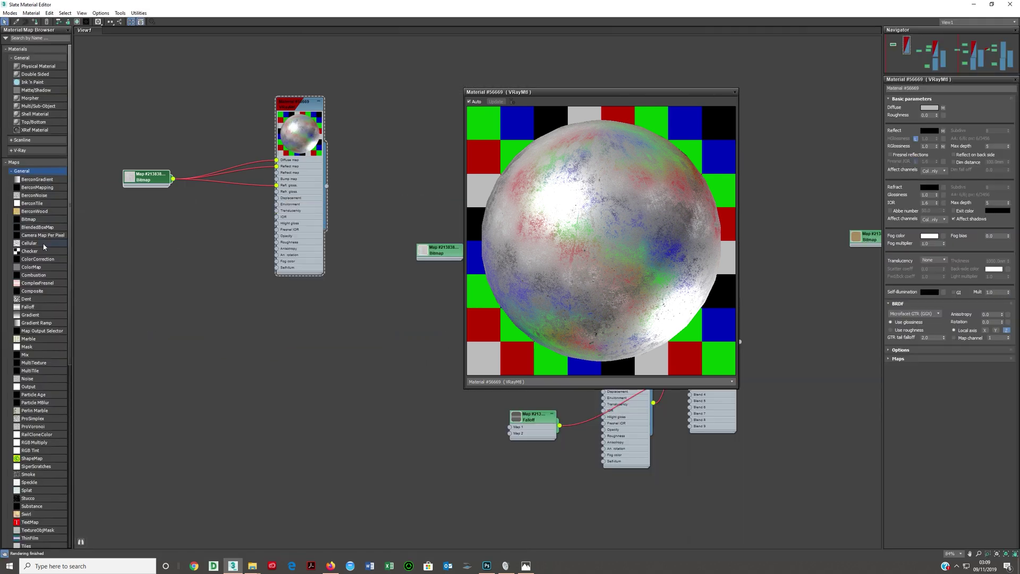
Insert a Color Correction map between the new Bitmap and the Diffuse map input and move it above the connecting wires
{"action": "left_click", "coordinate": [40, 260]}
{"action": "left_click_drag", "start_coordinate": [228, 161], "coordinate": [234, 166]}
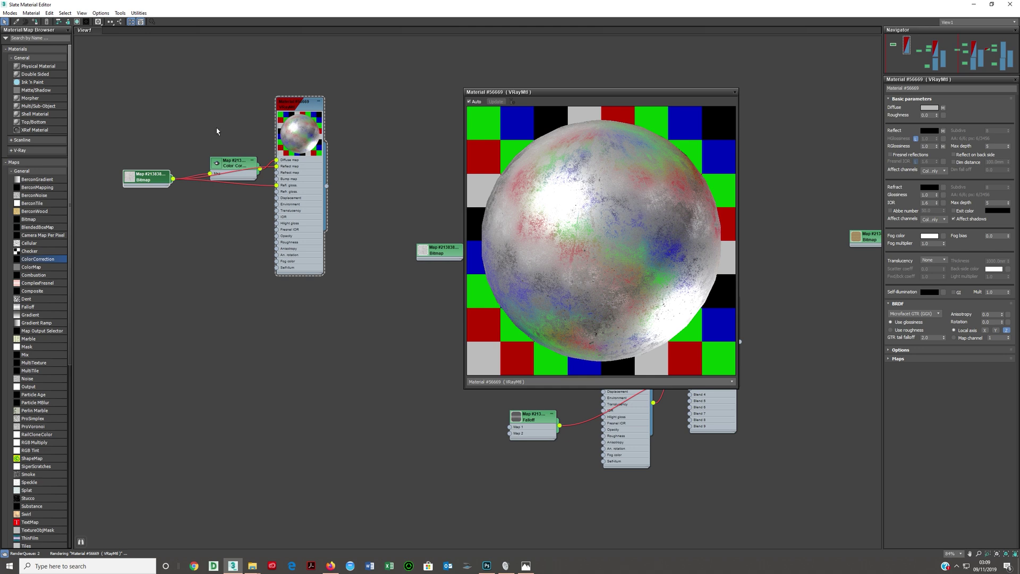
{"action": "left_click_drag", "start_coordinate": [232, 164], "coordinate": [217, 136]}
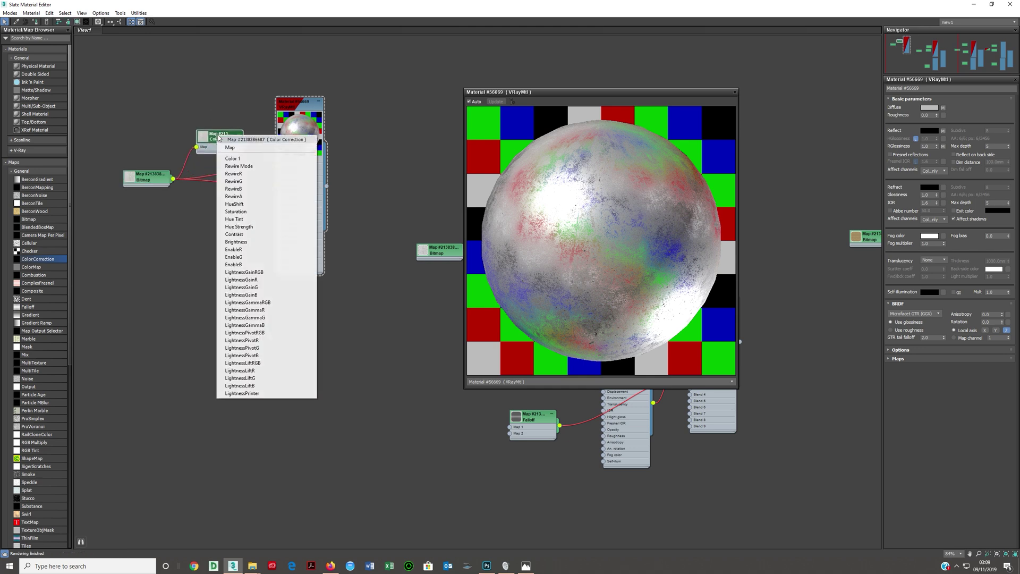
{"action": "left_click", "coordinate": [216, 138]}
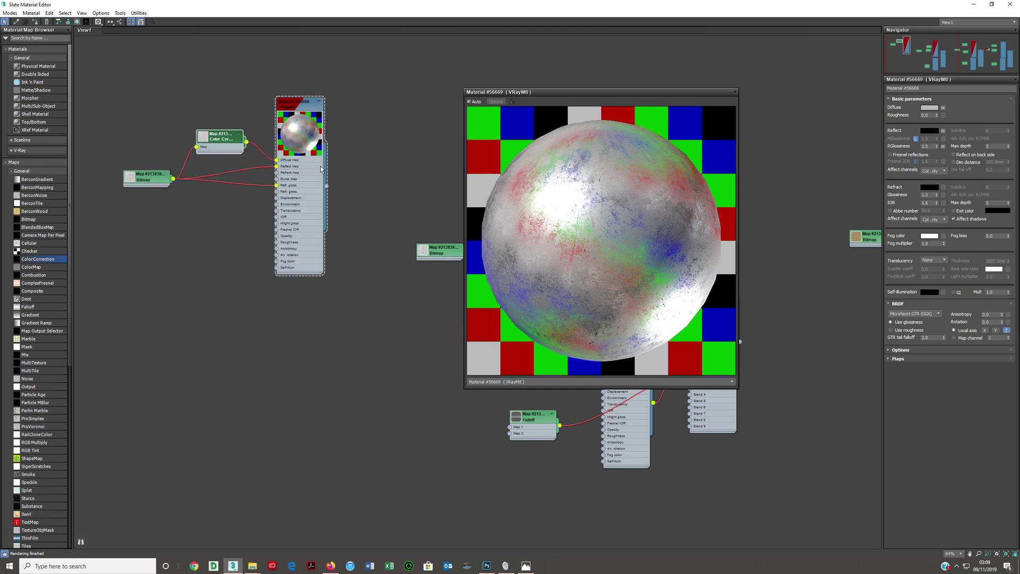
Switch the Color Correction's lightness to Advanced and bring its RGB gamma/contrast down through 0.5 to 0.2
{"action": "double_click", "coordinate": [224, 139]}
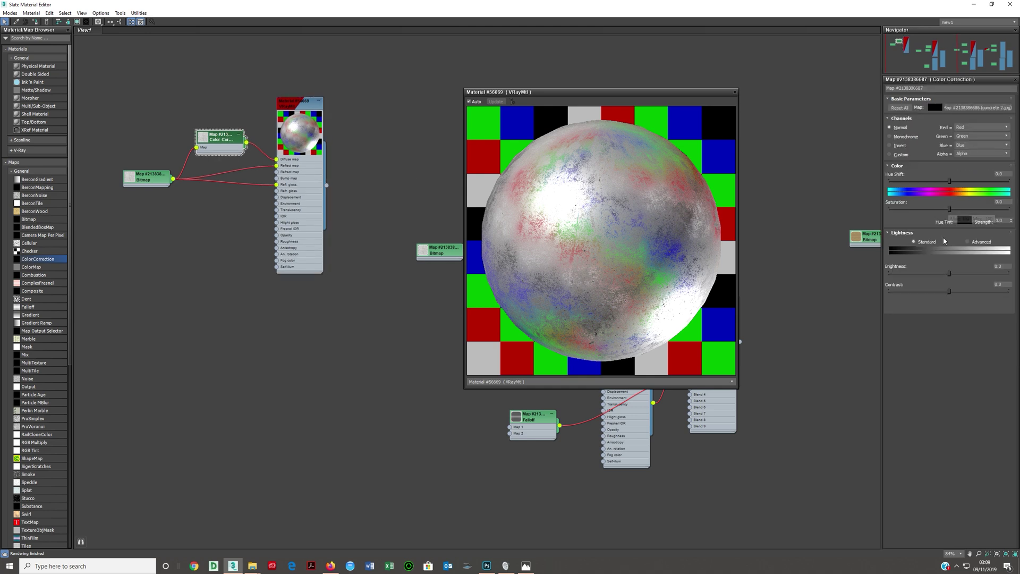
{"action": "left_click", "coordinate": [973, 243]}
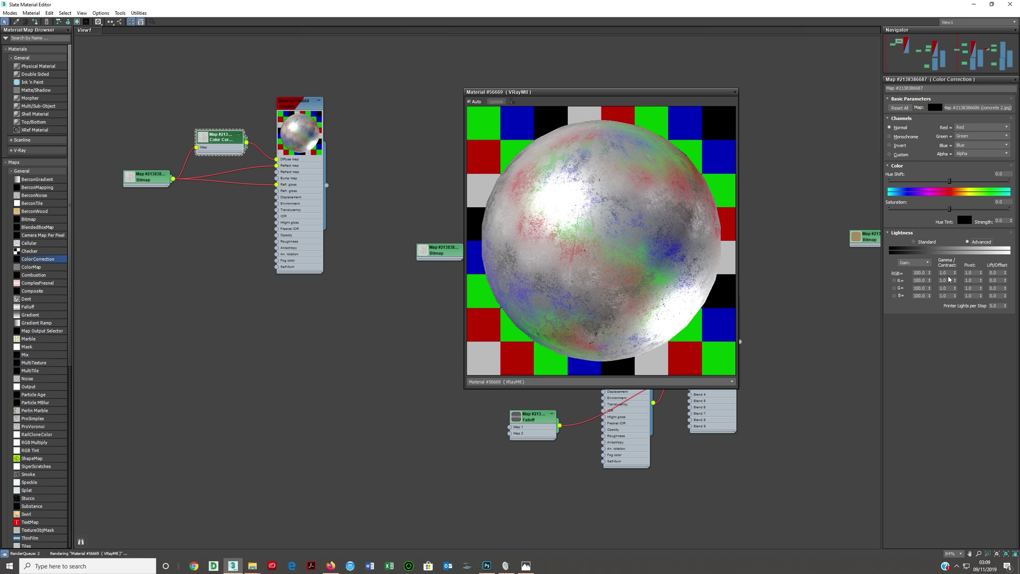
{"action": "left_click", "coordinate": [943, 273]}
{"action": "type", "text": "0.5"}
{"action": "key", "text": "Return"}
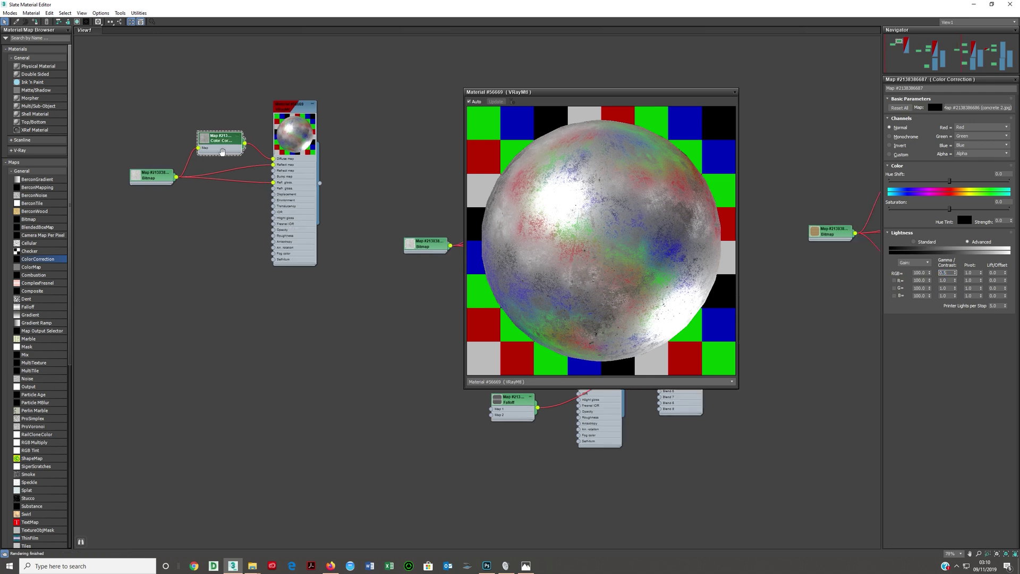
{"action": "left_click", "coordinate": [949, 273]}
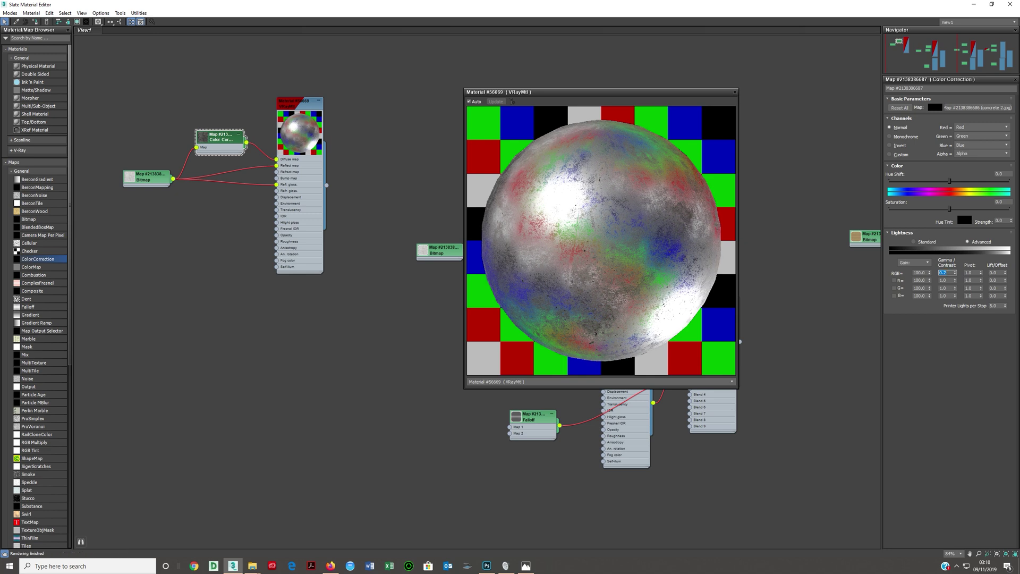
Try a duplicate of the Color Correction below the original, feeding the VRayMtl's Refl. gloss input, with the nodes spread apart
{"action": "left_click_drag", "start_coordinate": [233, 146], "coordinate": [226, 113]}
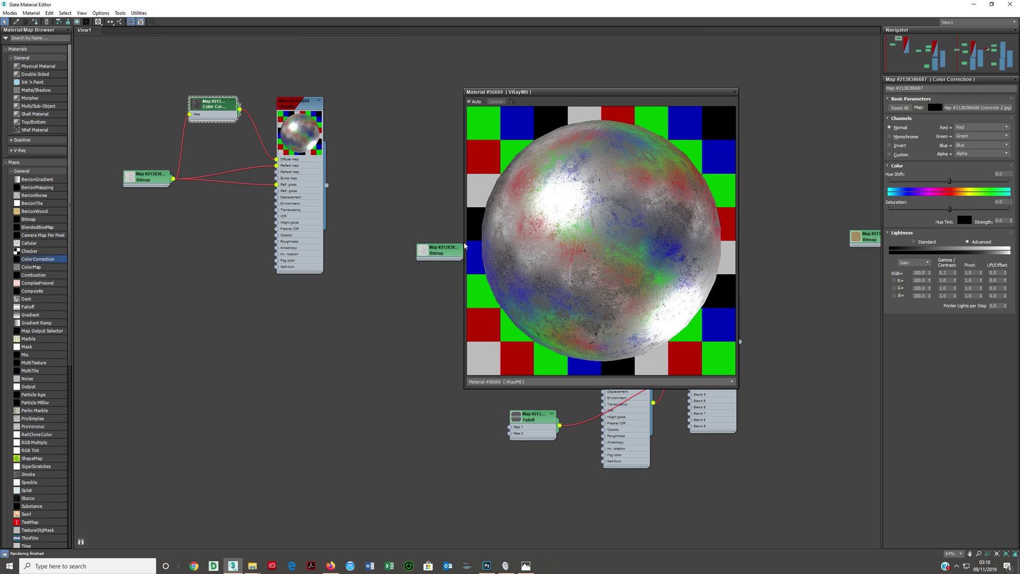
{"action": "left_click_drag", "start_coordinate": [221, 110], "coordinate": [205, 223]}
{"action": "left_click_drag", "start_coordinate": [152, 177], "coordinate": [119, 177]}
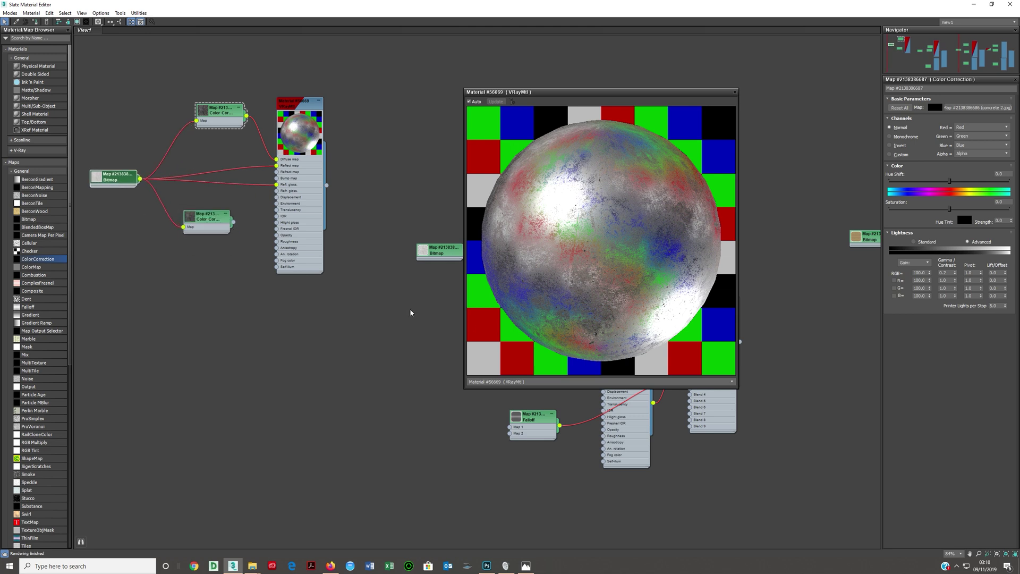
{"action": "left_click_drag", "start_coordinate": [212, 215], "coordinate": [218, 208]}
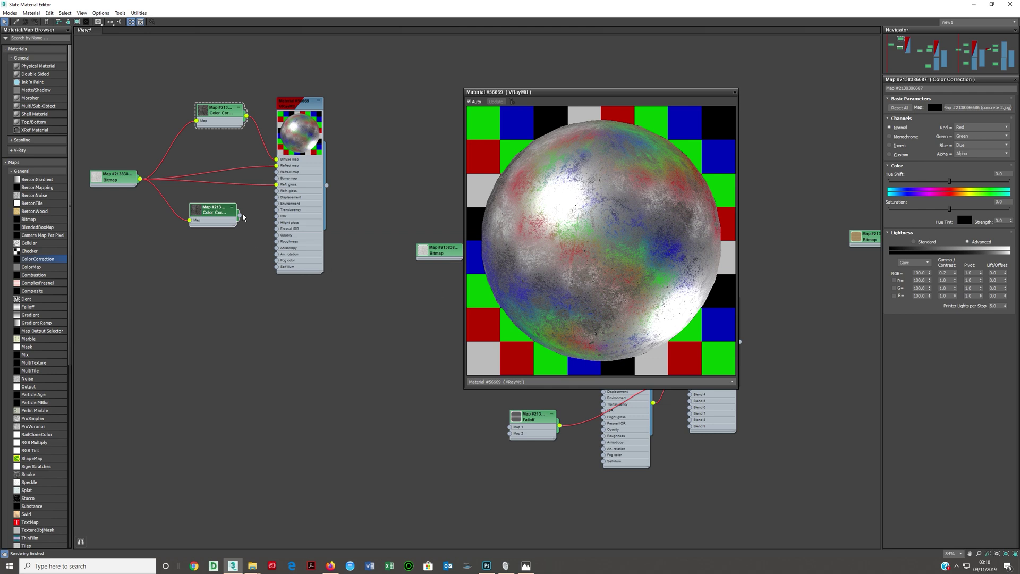
{"action": "left_click_drag", "start_coordinate": [240, 215], "coordinate": [276, 184]}
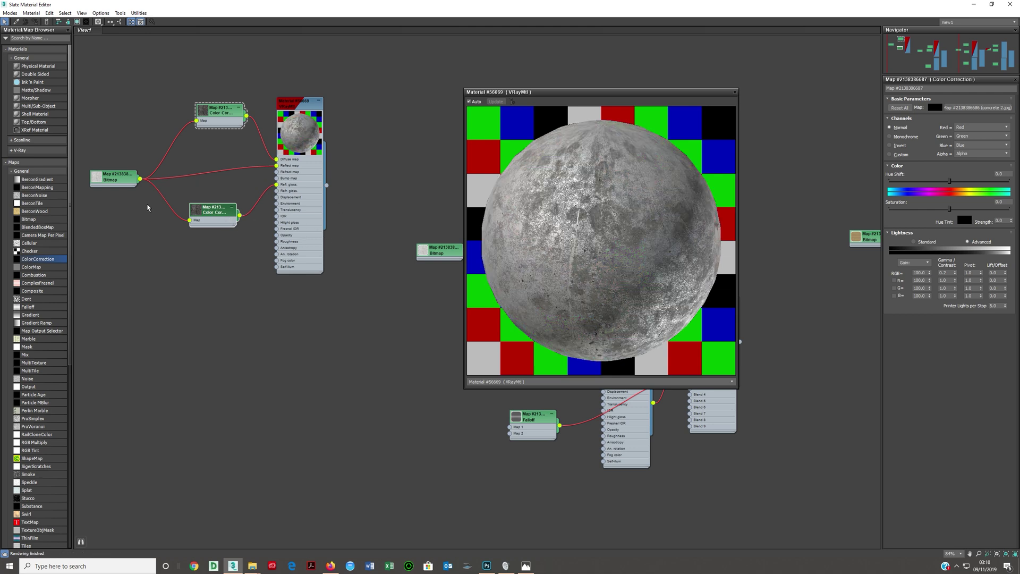
Reconnect the Bitmap directly to the VRayMtl's Refl. gloss input and delete the duplicate Color Correction
{"action": "left_click_drag", "start_coordinate": [140, 179], "coordinate": [277, 186]}
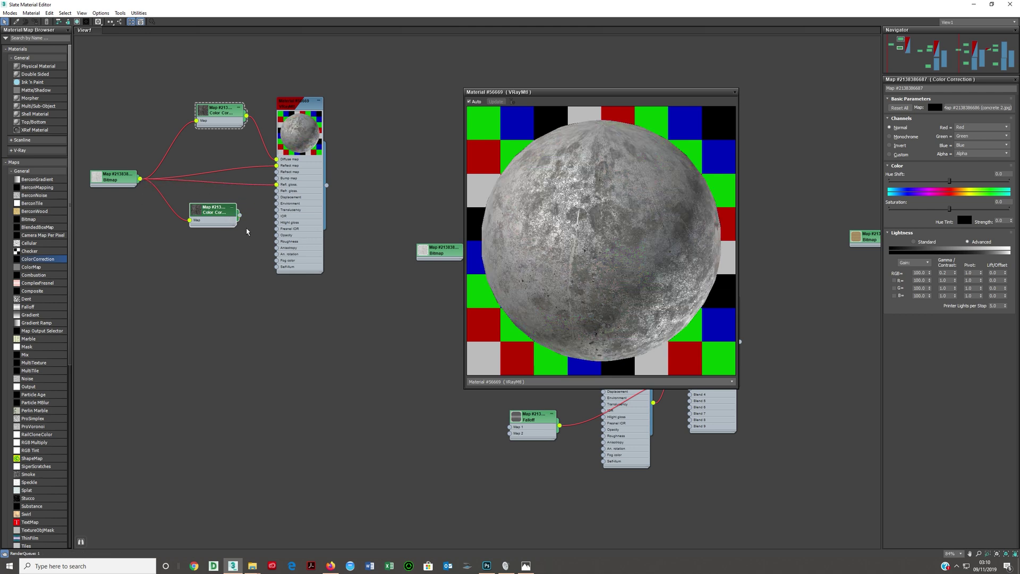
{"action": "double_click", "coordinate": [306, 181]}
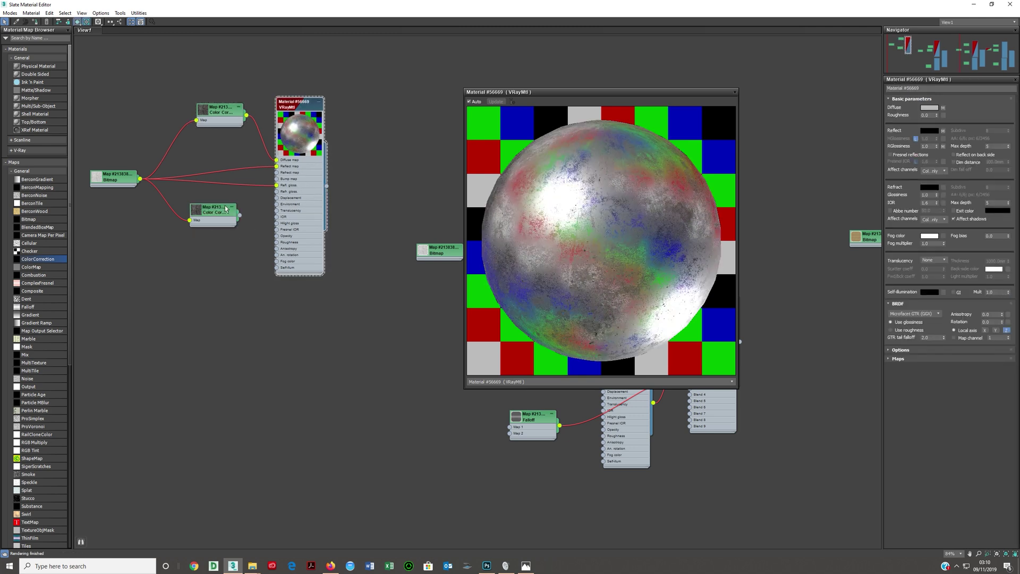
{"action": "key", "text": "Delete"}
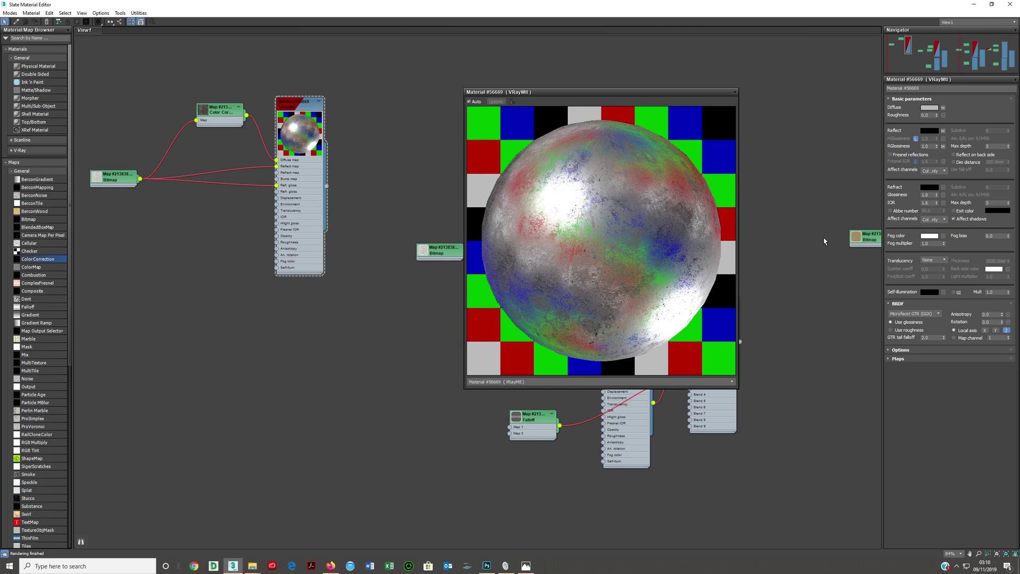
Show the VRayMtl's map list and set its RGlossiness value to 0.3
{"action": "left_click", "coordinate": [912, 359]}
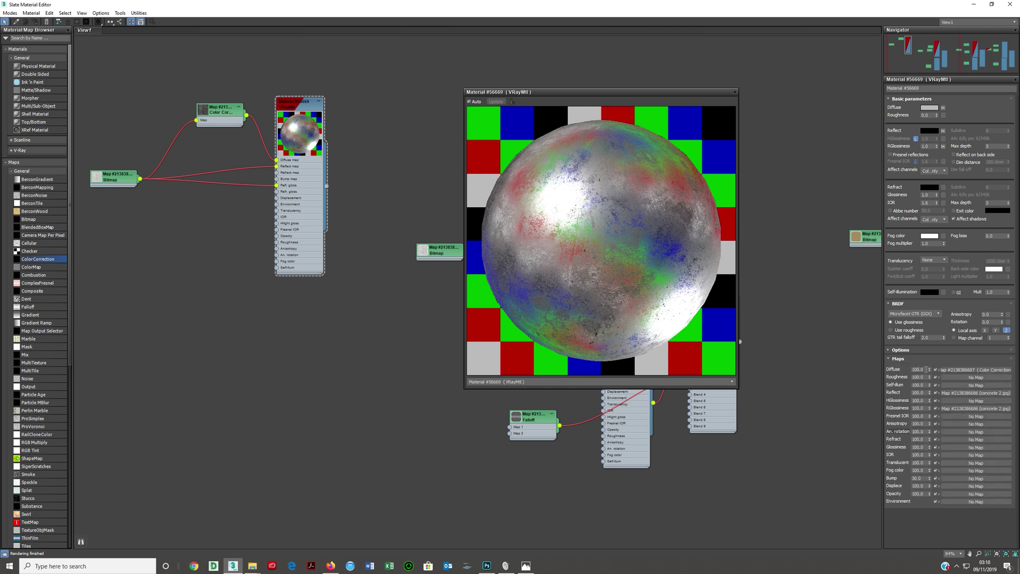
{"action": "left_click_drag", "start_coordinate": [934, 146], "coordinate": [900, 154]}
{"action": "type", "text": "0.3"}
{"action": "key", "text": "Return"}
{"action": "left_click", "coordinate": [930, 148]}
{"action": "left_click", "coordinate": [983, 131]}
Try an RGlossiness map amount of 30 on the VRayMtl, and settle on 60
{"action": "double_click", "coordinate": [923, 408]}
{"action": "type", "text": "30"}
{"action": "key", "text": "Return"}
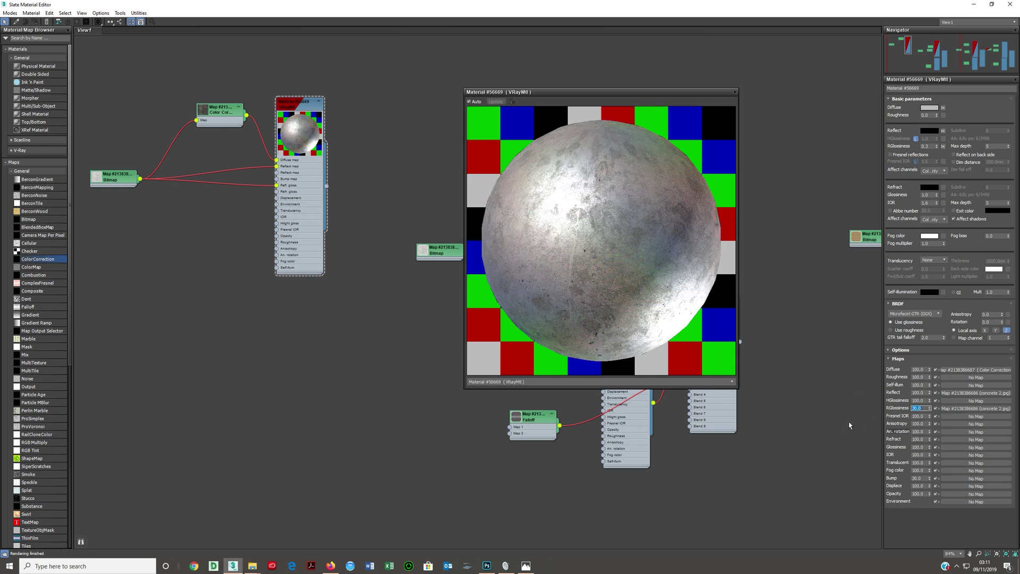
{"action": "key", "text": "Return"}
{"action": "type", "text": "60"}
{"action": "key", "text": "Return"}
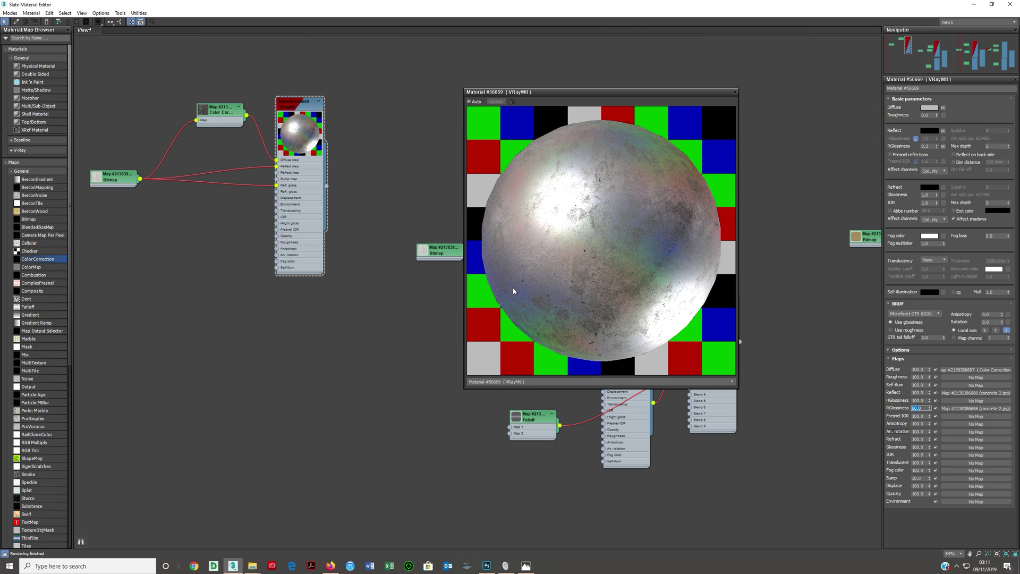
{"action": "double_click", "coordinate": [925, 146]}
{"action": "left_click", "coordinate": [967, 115]}
Move the Color Correction and VRayMtl nodes closer to the Bitmap to free space beside them
{"action": "mouse_move", "coordinate": [308, 193]}
{"action": "left_mouse_down"}
{"action": "mouse_move", "coordinate": [346, 186]}
{"action": "mouse_move", "coordinate": [321, 184]}
{"action": "left_mouse_up"}
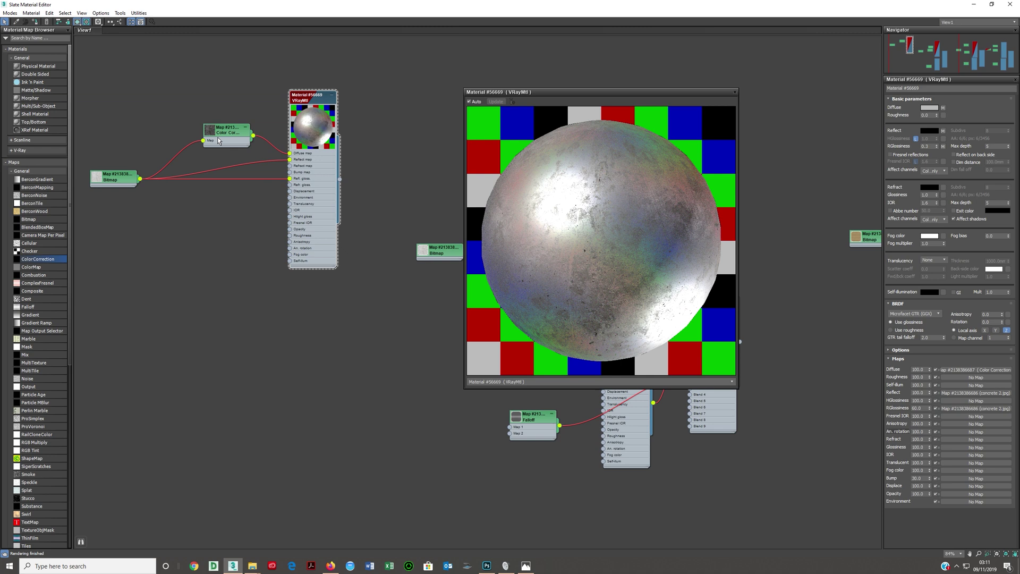
{"action": "left_click_drag", "start_coordinate": [219, 139], "coordinate": [145, 133]}
{"action": "left_click_drag", "start_coordinate": [305, 177], "coordinate": [228, 171]}
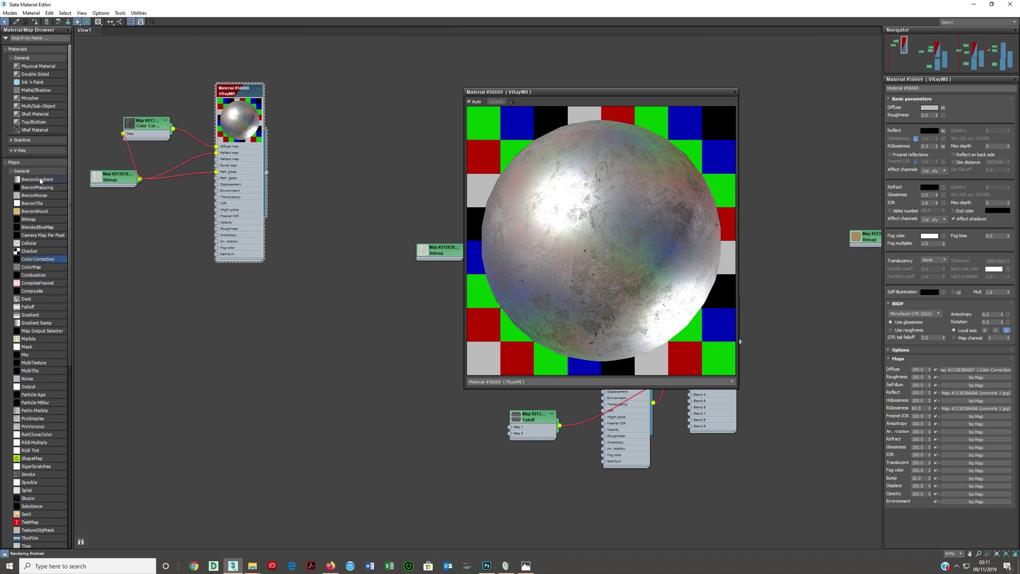
Add a VRayBlendMtl beside the concrete VRayMtl and connect the VRayMtl to its Base input
{"action": "left_click", "coordinate": [37, 171]}
{"action": "left_click", "coordinate": [33, 150]}
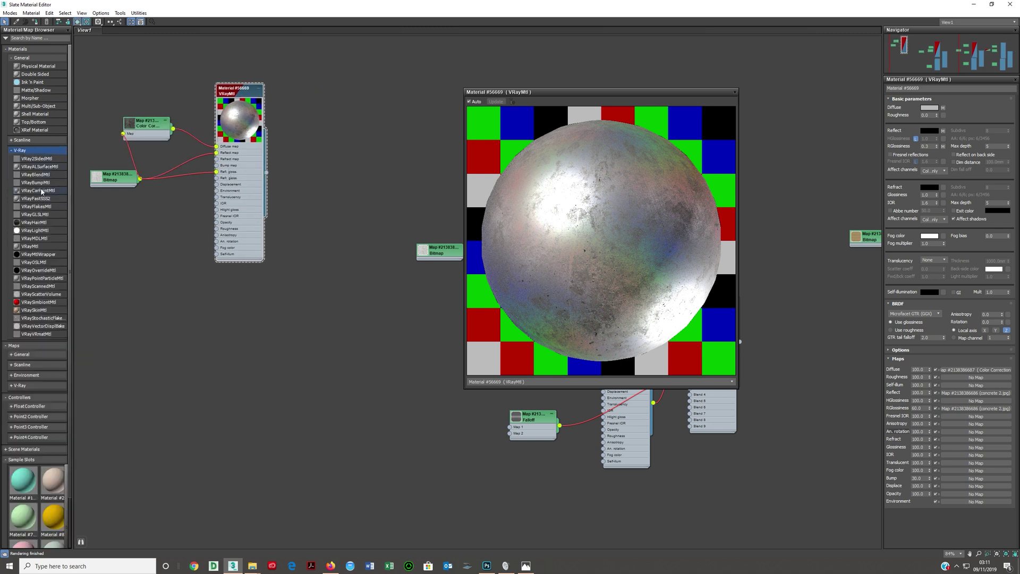
{"action": "left_click", "coordinate": [39, 177]}
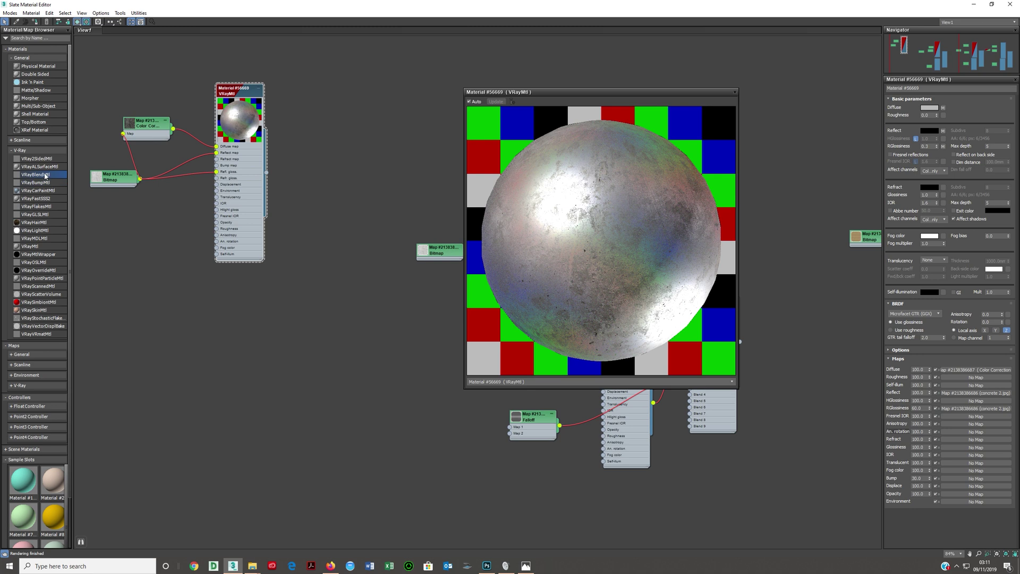
{"action": "left_click_drag", "start_coordinate": [45, 176], "coordinate": [452, 225]}
{"action": "left_click_drag", "start_coordinate": [457, 304], "coordinate": [344, 195]}
{"action": "left_click_drag", "start_coordinate": [265, 172], "coordinate": [337, 133]}
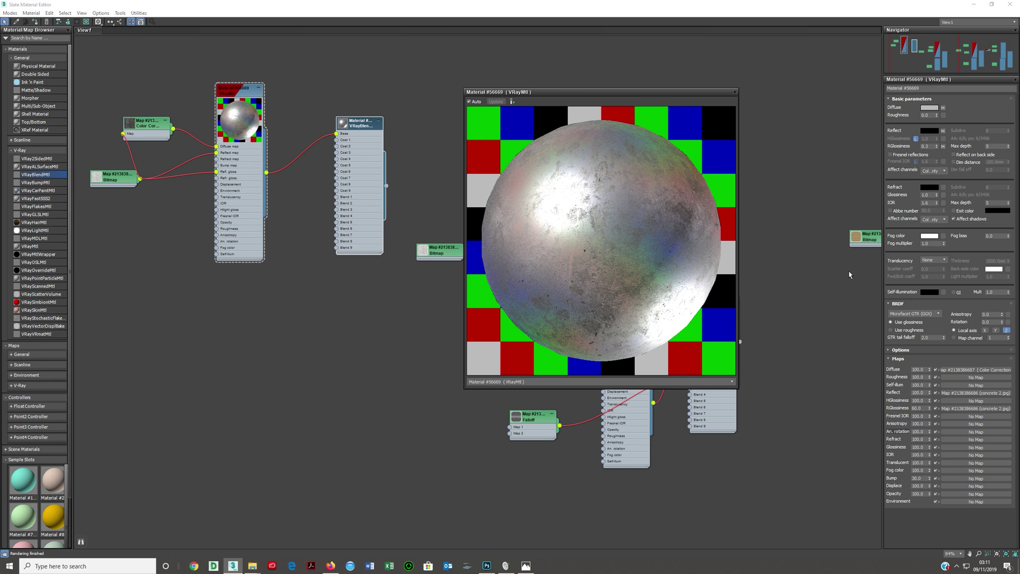
Close the separate preview window, enlarge the VRayBlendMtl's thumbnail and shrink the base VRayMtl's node
{"action": "left_click", "coordinate": [736, 93]}
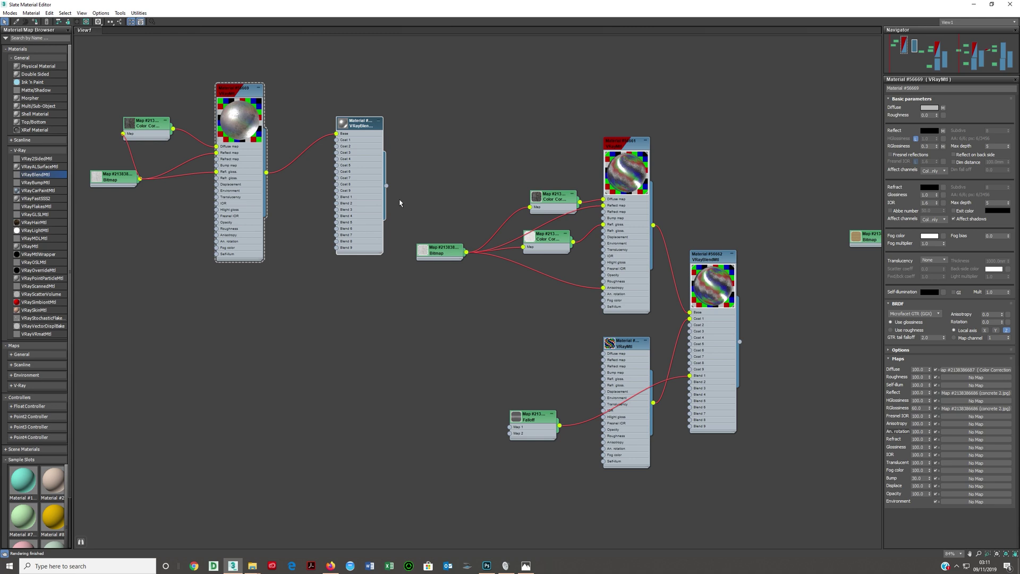
{"action": "double_click", "coordinate": [345, 125]}
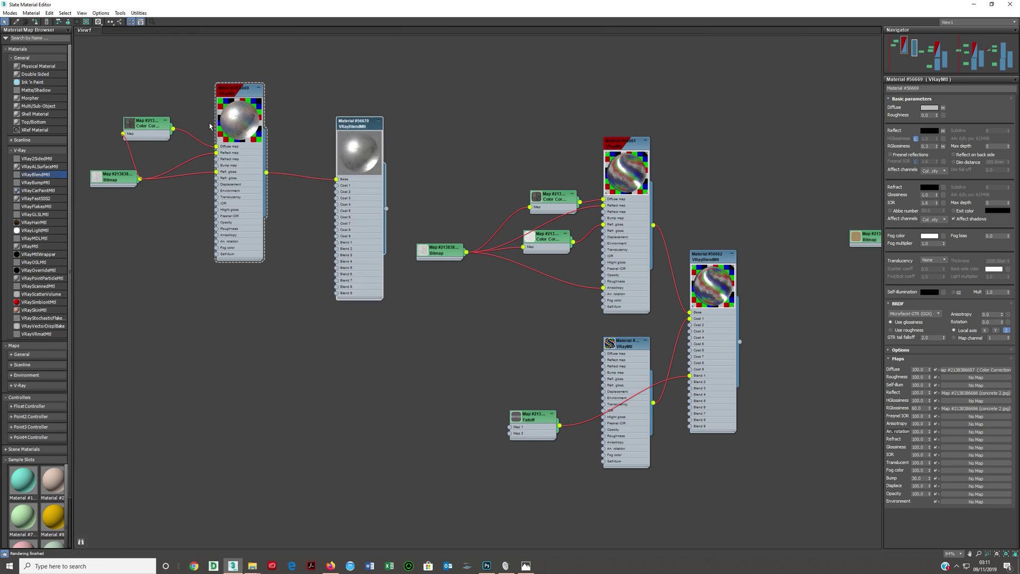
{"action": "right_click", "coordinate": [235, 122]}
{"action": "double_click", "coordinate": [228, 124]}
{"action": "left_click_drag", "start_coordinate": [237, 174], "coordinate": [223, 193]}
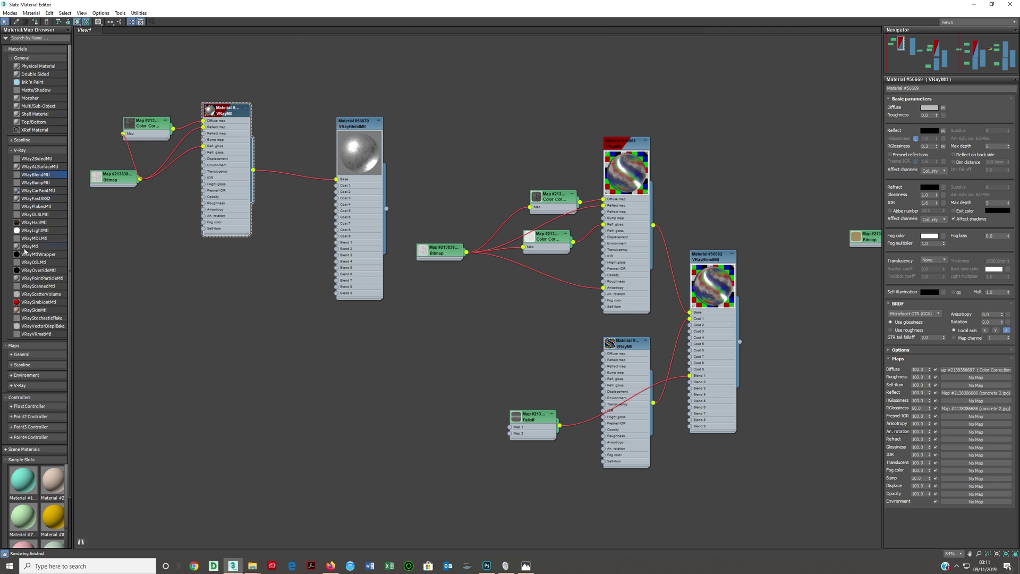
Add a second VRayMtl below the base material, with white reflection and Fresnel reflections turned off
{"action": "left_click_drag", "start_coordinate": [29, 248], "coordinate": [231, 392]}
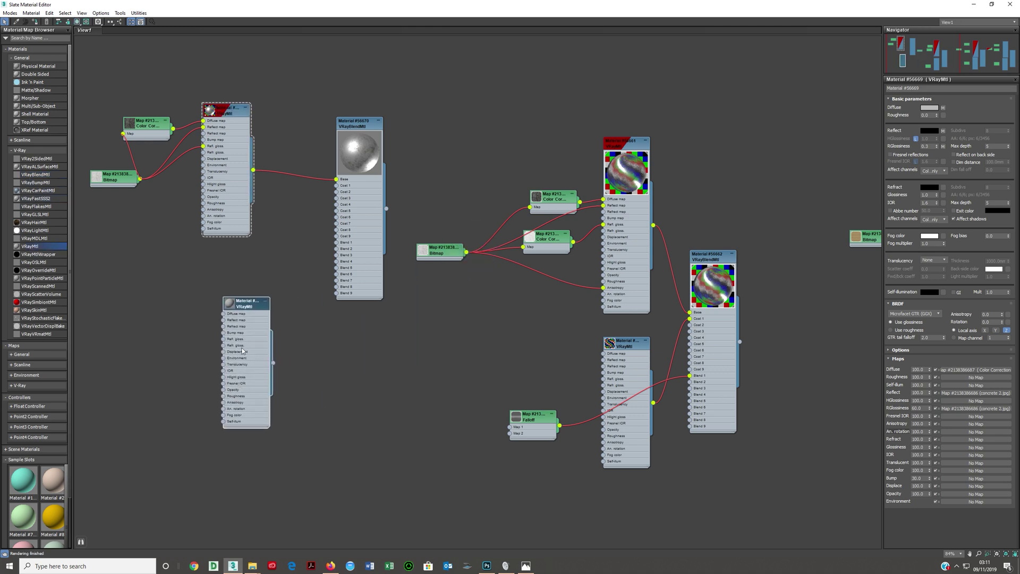
{"action": "left_click", "coordinate": [930, 131]}
{"action": "left_click_drag", "start_coordinate": [292, 92], "coordinate": [342, 99]}
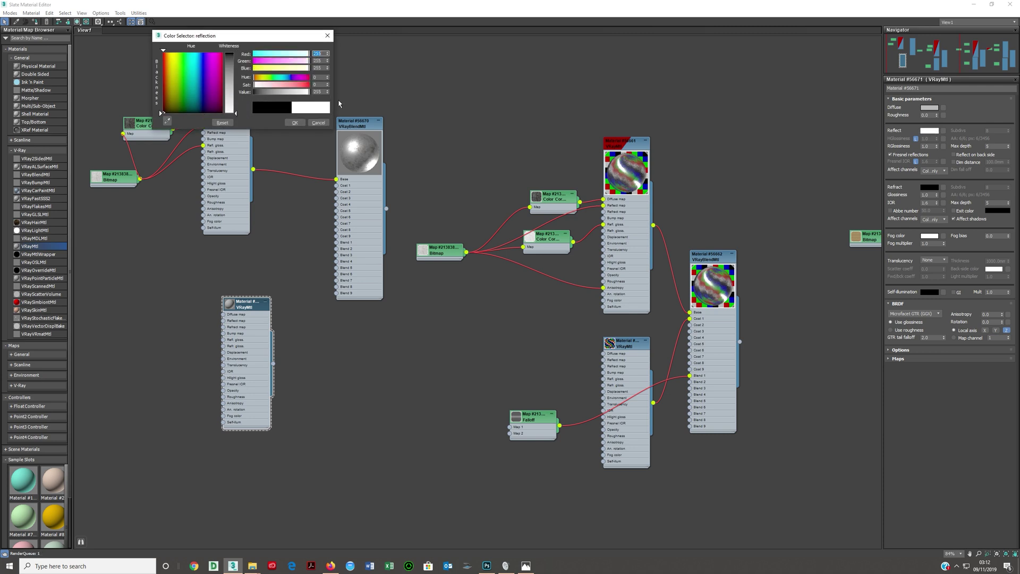
{"action": "left_click", "coordinate": [294, 123]}
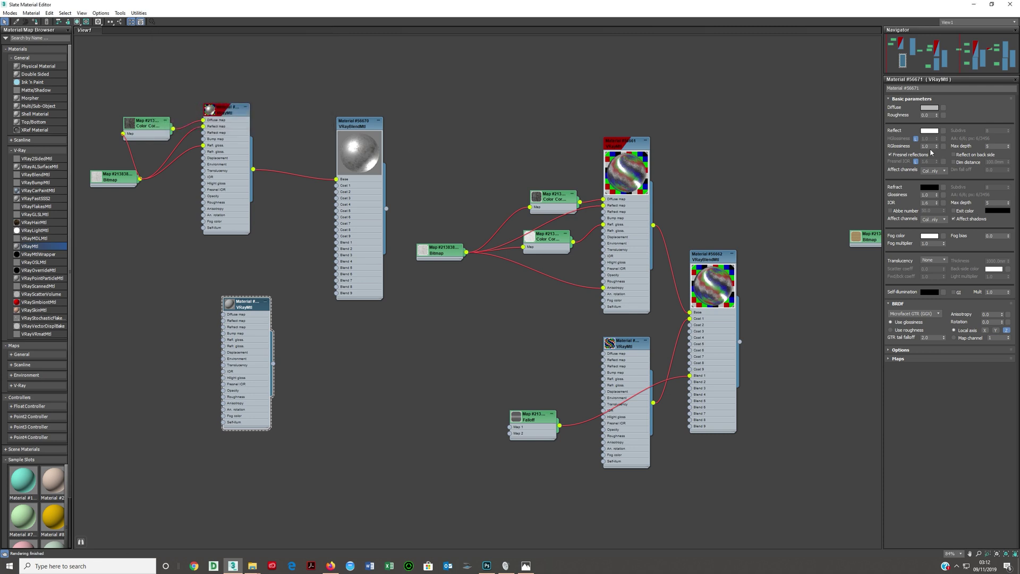
{"action": "left_click", "coordinate": [899, 155]}
Show the coat VRayMtl's enlarged preview with a background and connect the material to the VRayBlendMtl's Coat 1 input
{"action": "left_click", "coordinate": [77, 22]}
{"action": "double_click", "coordinate": [229, 313]}
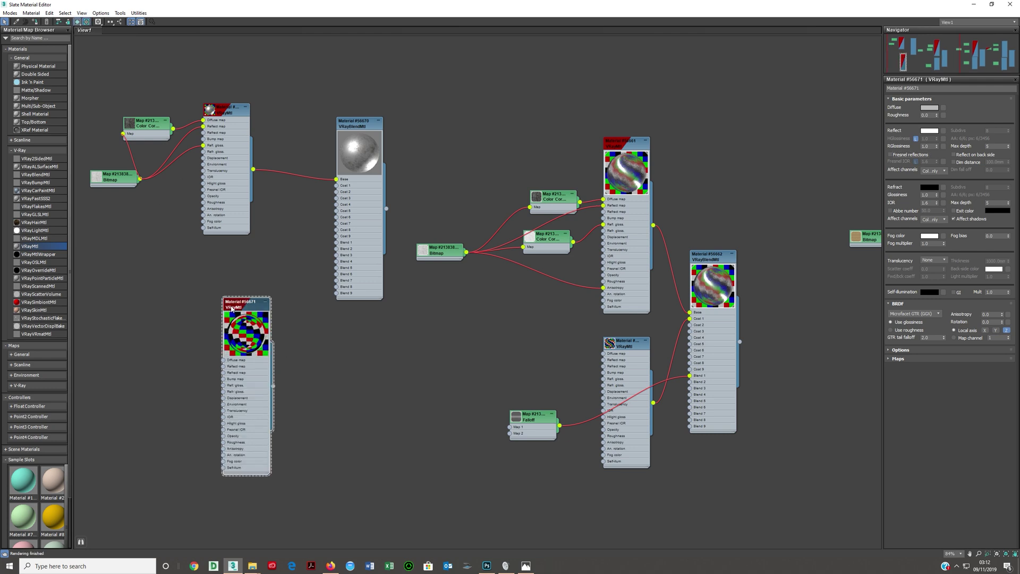
{"action": "left_click_drag", "start_coordinate": [249, 386], "coordinate": [337, 243]}
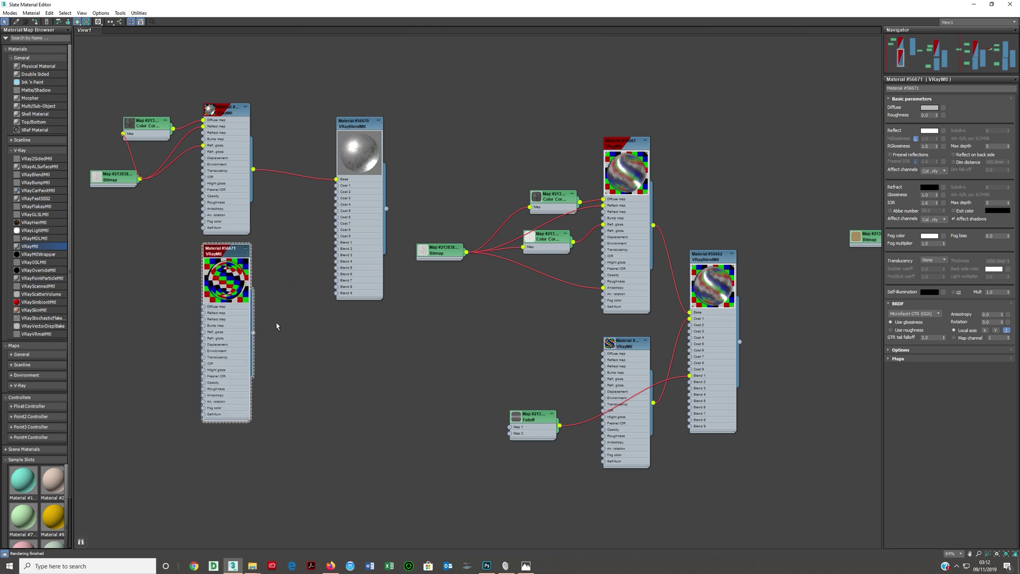
{"action": "left_click_drag", "start_coordinate": [253, 334], "coordinate": [341, 186]}
Show the background behind the VRayBlendMtl and examine its coated look in an enlarged separate preview window
{"action": "double_click", "coordinate": [359, 184]}
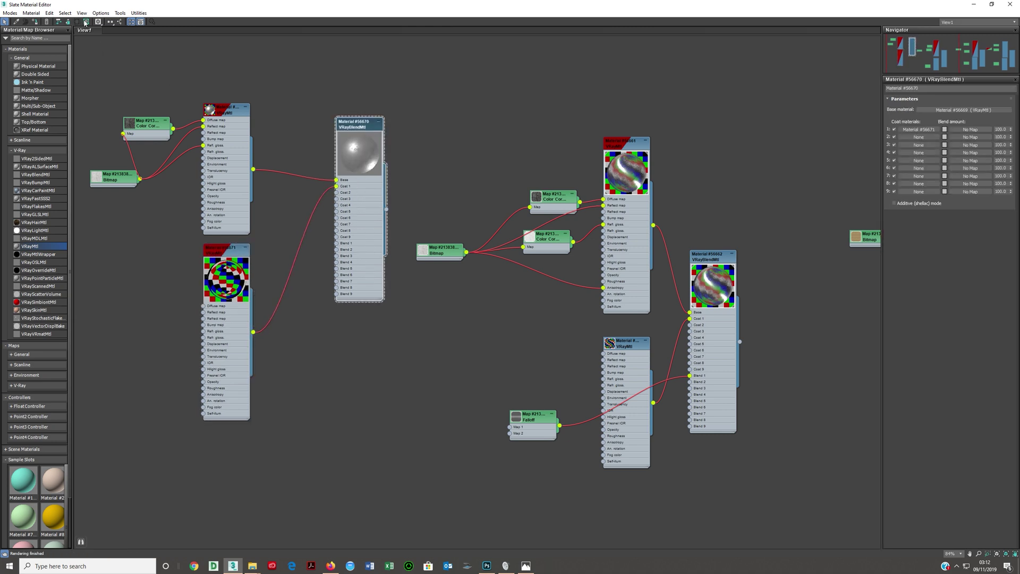
{"action": "right_click", "coordinate": [365, 157]}
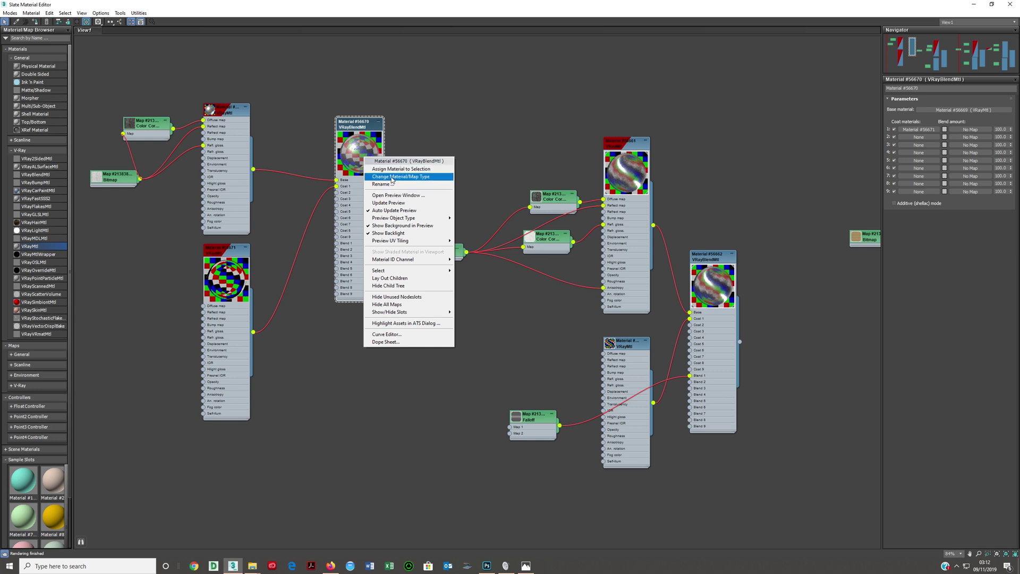
{"action": "left_click", "coordinate": [398, 196]}
{"action": "left_click_drag", "start_coordinate": [437, 228], "coordinate": [697, 272]}
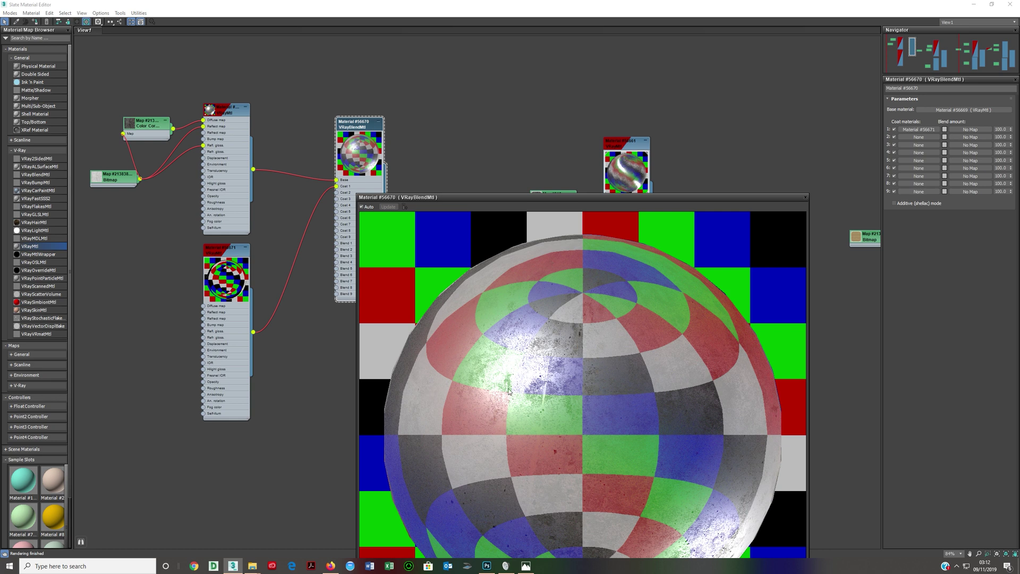
{"action": "left_click", "coordinate": [806, 198]}
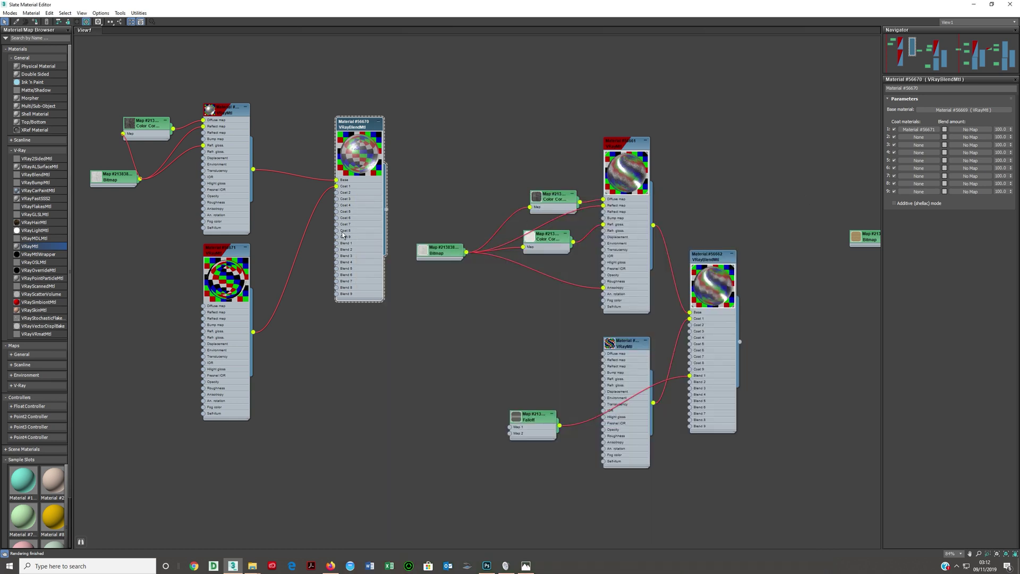
Add a Falloff map beside the coat material and connect it to the VRayBlendMtl's Blend 1 input
{"action": "left_click_drag", "start_coordinate": [359, 203], "coordinate": [365, 210]}
{"action": "left_click_drag", "start_coordinate": [226, 352], "coordinate": [213, 345]}
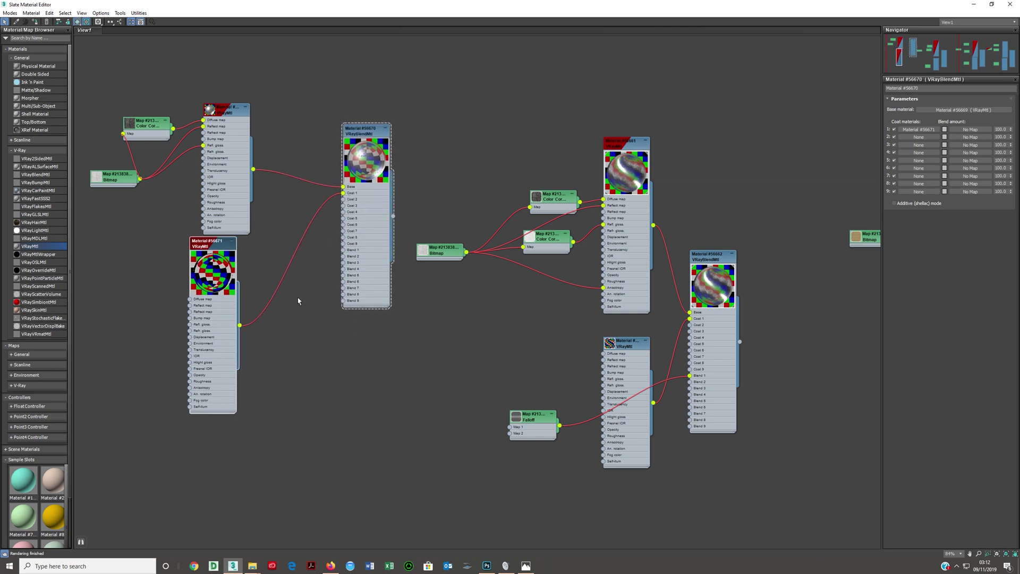
{"action": "left_click", "coordinate": [25, 151]}
{"action": "left_click", "coordinate": [22, 171]}
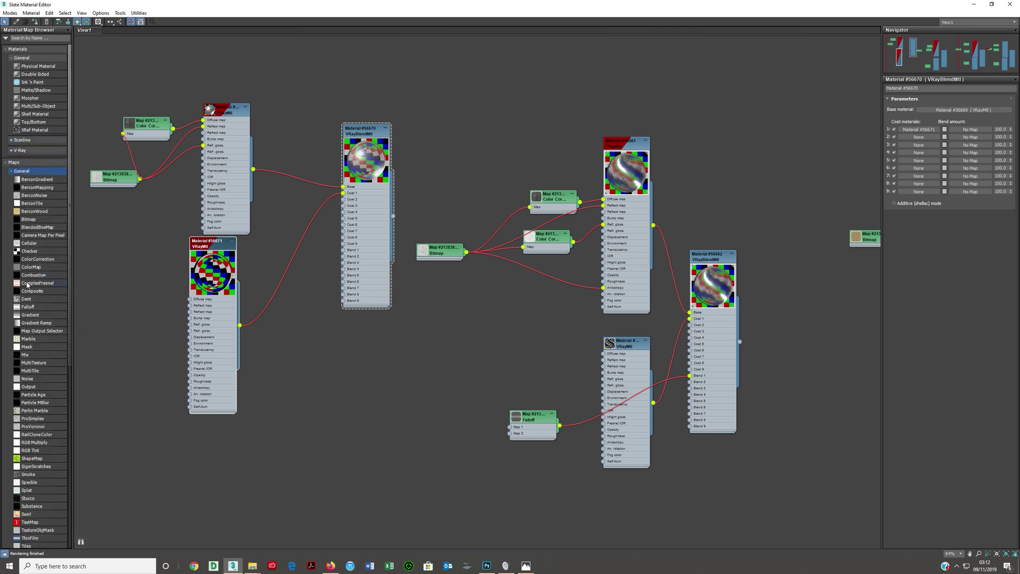
{"action": "double_click", "coordinate": [31, 308]}
{"action": "left_click_drag", "start_coordinate": [474, 299], "coordinate": [343, 254]}
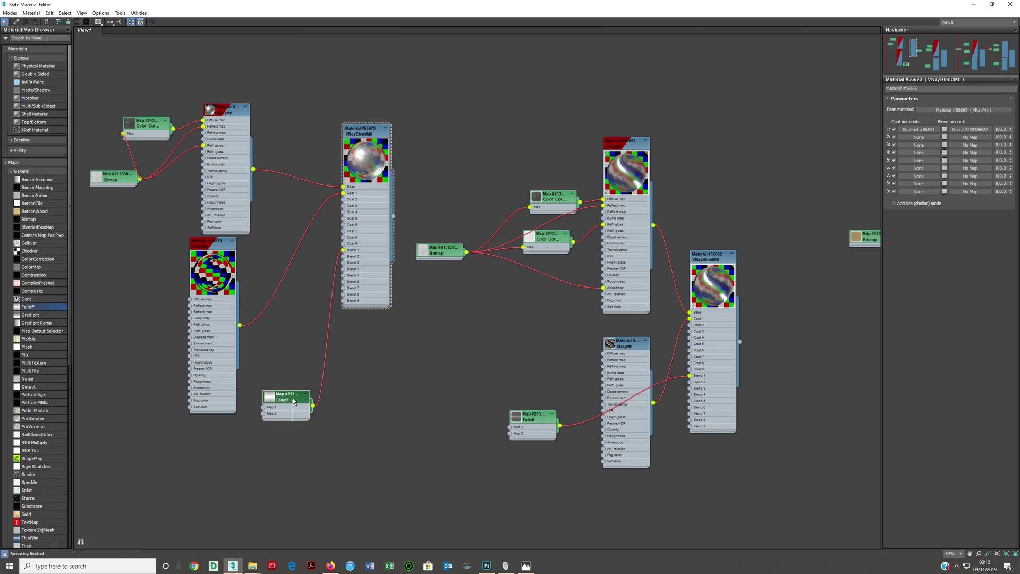
{"action": "left_click_drag", "start_coordinate": [294, 408], "coordinate": [298, 353]}
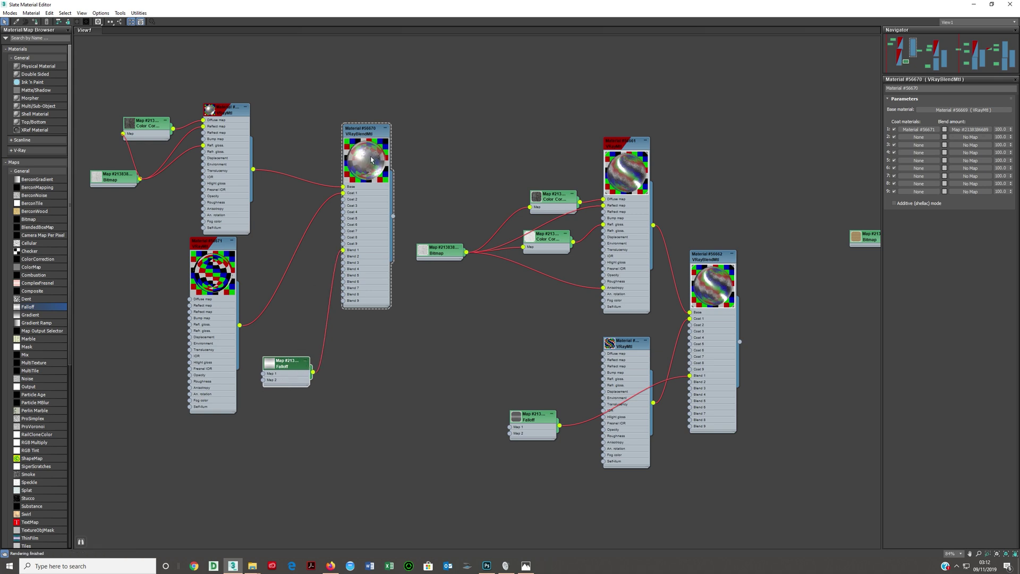
Raise the starting point of the Falloff's mix curve and add another point near the curve's upper end
{"action": "double_click", "coordinate": [286, 379]}
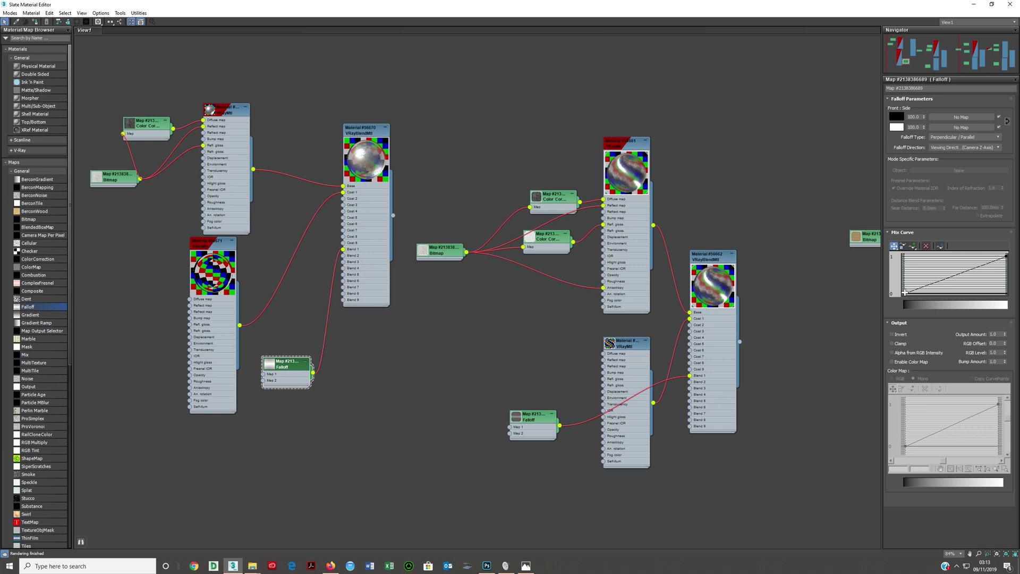
{"action": "left_click_drag", "start_coordinate": [904, 292], "coordinate": [907, 281]}
{"action": "left_click", "coordinate": [914, 246]}
{"action": "left_click", "coordinate": [978, 262]}
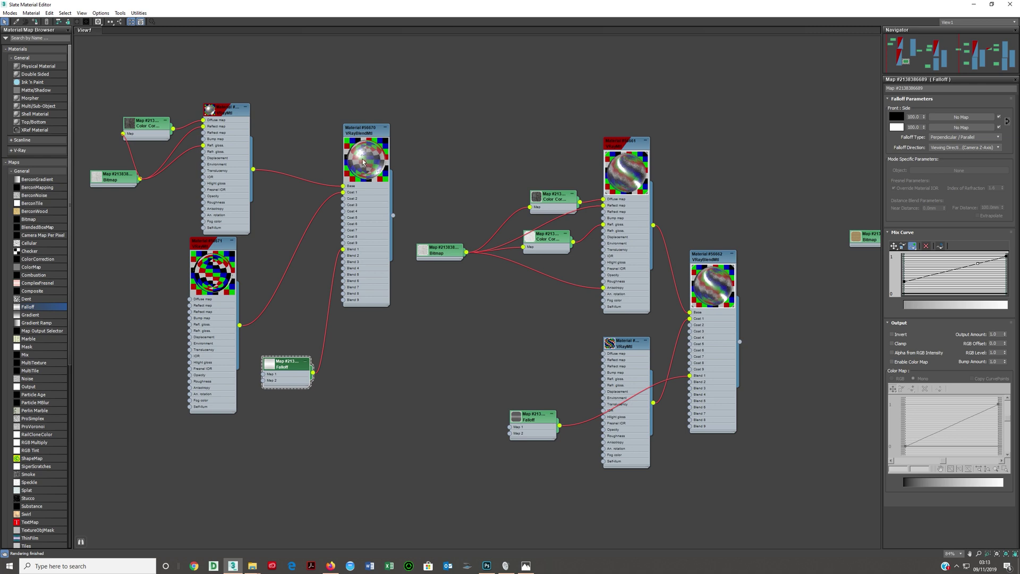
Lower the added point near the upper end of the Falloff's mix curve and convert it to Bezier-Smooth
{"action": "left_click", "coordinate": [980, 264]}
{"action": "right_click", "coordinate": [980, 270]}
{"action": "left_click", "coordinate": [895, 247]}
{"action": "left_click_drag", "start_coordinate": [978, 264], "coordinate": [980, 280]}
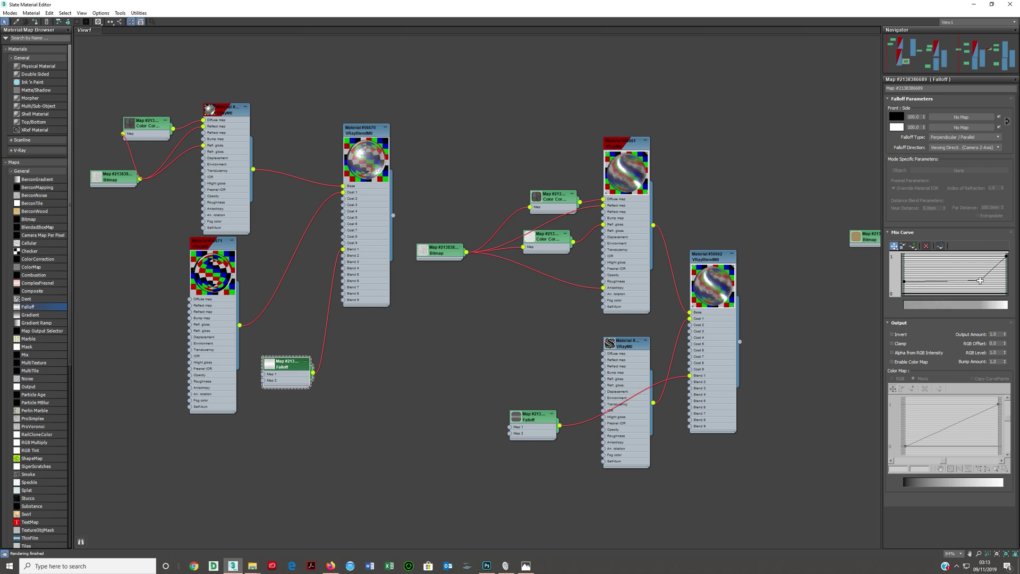
{"action": "right_click", "coordinate": [980, 281]}
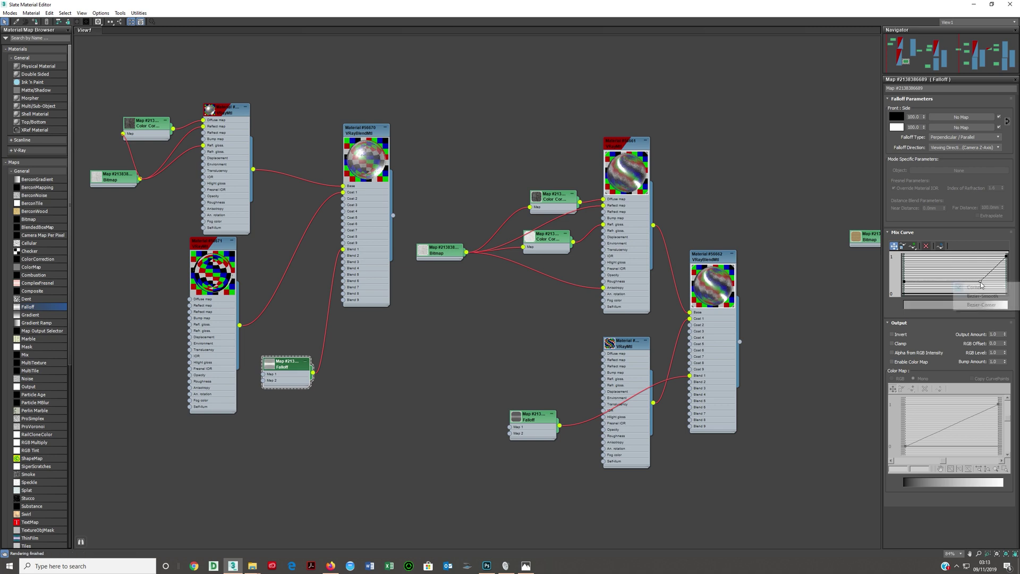
{"action": "left_click", "coordinate": [989, 296]}
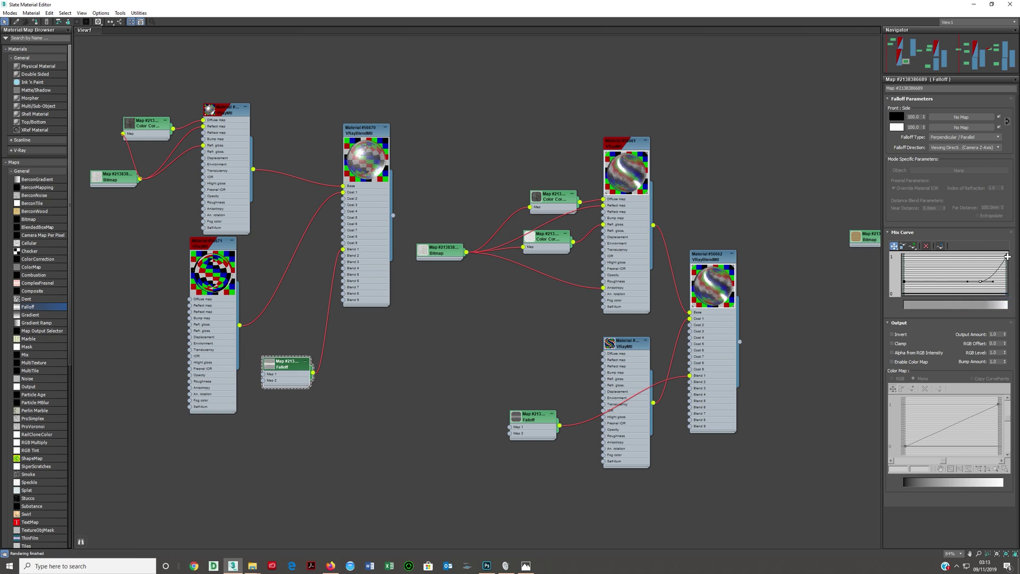
Lower the mix curve's end point and bring its Bezier point down close to the bottom of the graph
{"action": "left_click_drag", "start_coordinate": [1007, 256], "coordinate": [1008, 263]}
{"action": "left_click_drag", "start_coordinate": [980, 281], "coordinate": [981, 287]}
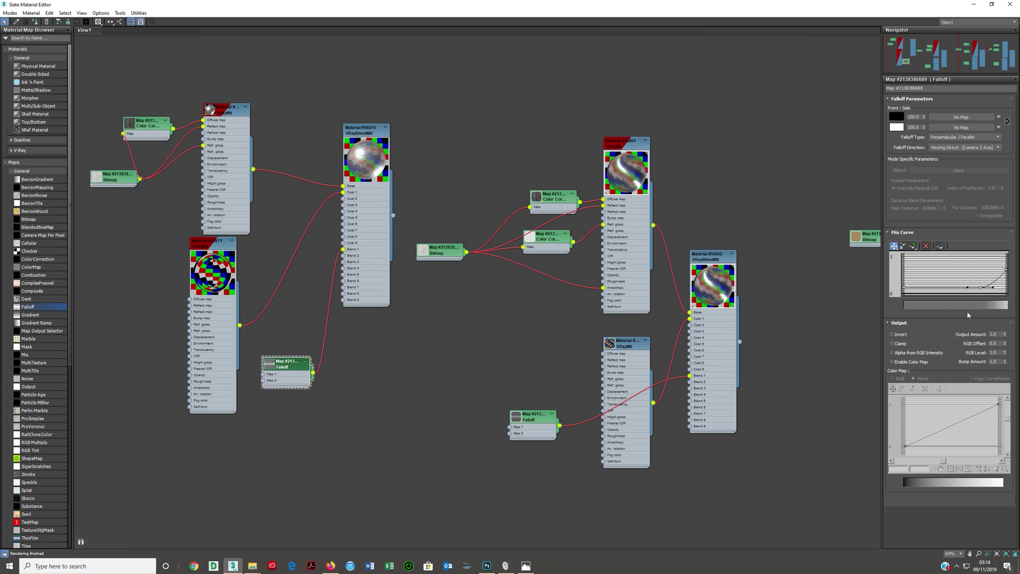
{"action": "left_click_drag", "start_coordinate": [981, 288], "coordinate": [983, 290]}
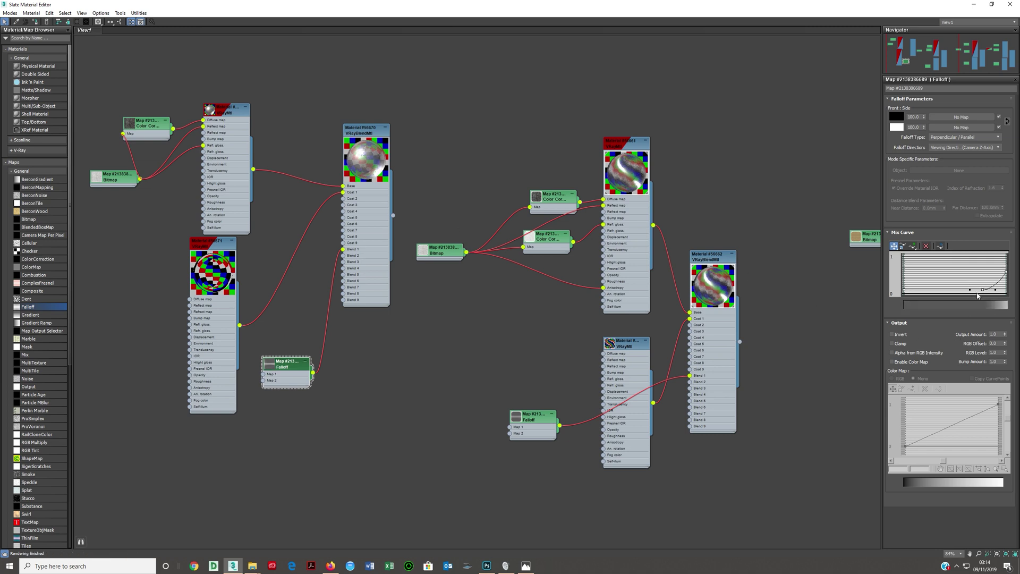
Examine the VRayBlendMtl connected to this Falloff in an enlarged separate preview window
{"action": "right_click", "coordinate": [356, 168]}
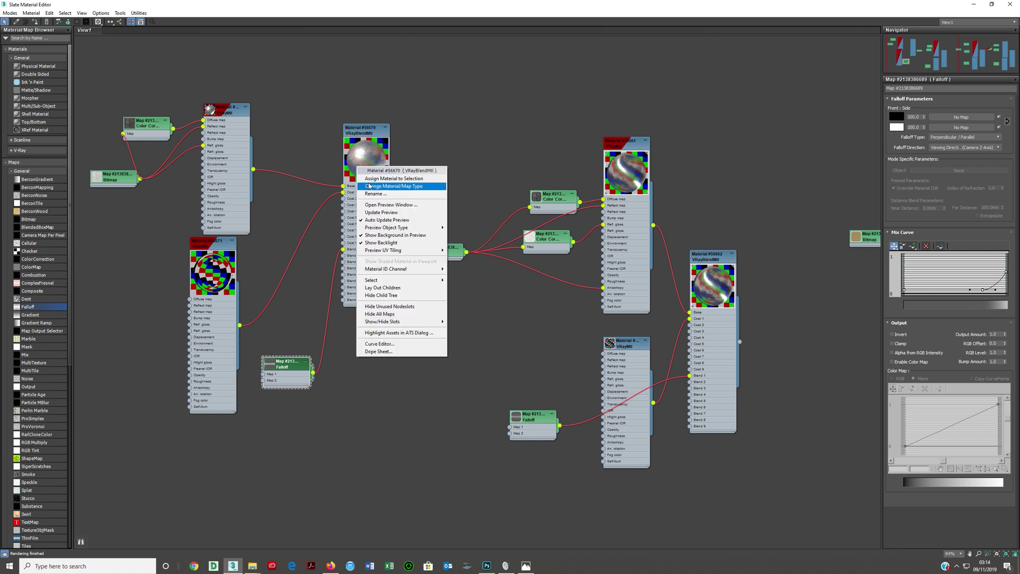
{"action": "left_click", "coordinate": [370, 207]}
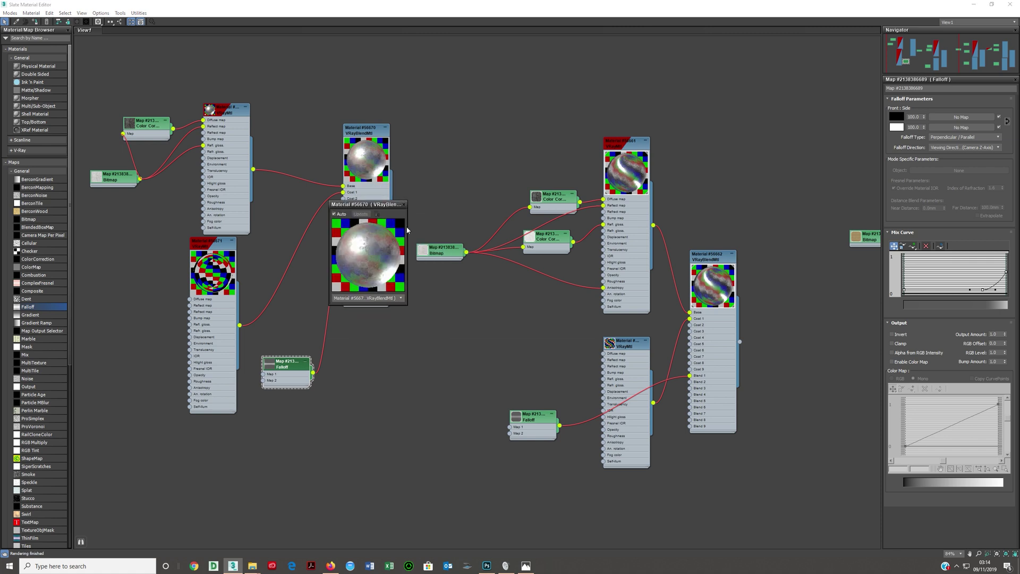
{"action": "left_click_drag", "start_coordinate": [407, 227], "coordinate": [584, 227]}
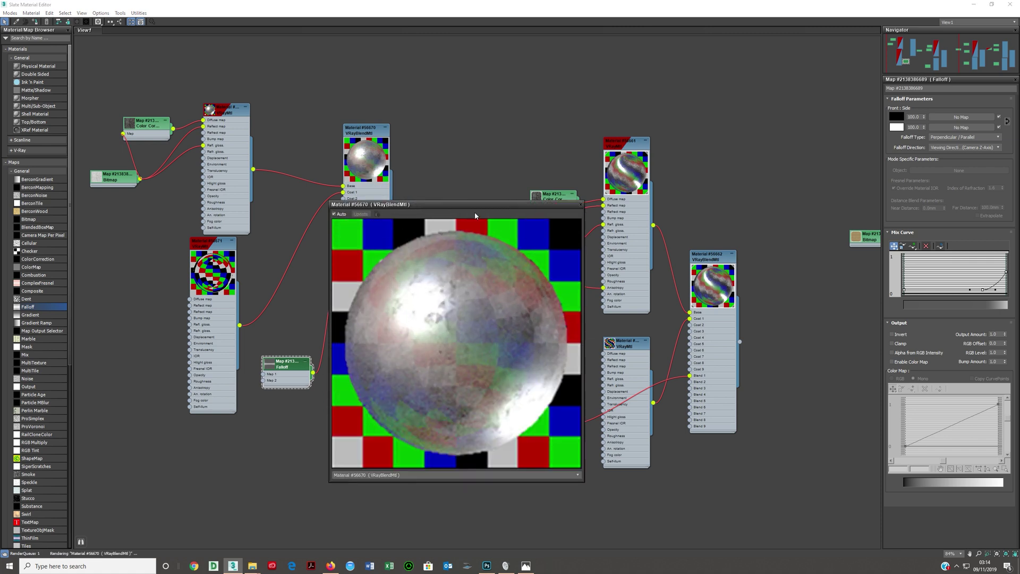
{"action": "left_click_drag", "start_coordinate": [474, 203], "coordinate": [467, 117]}
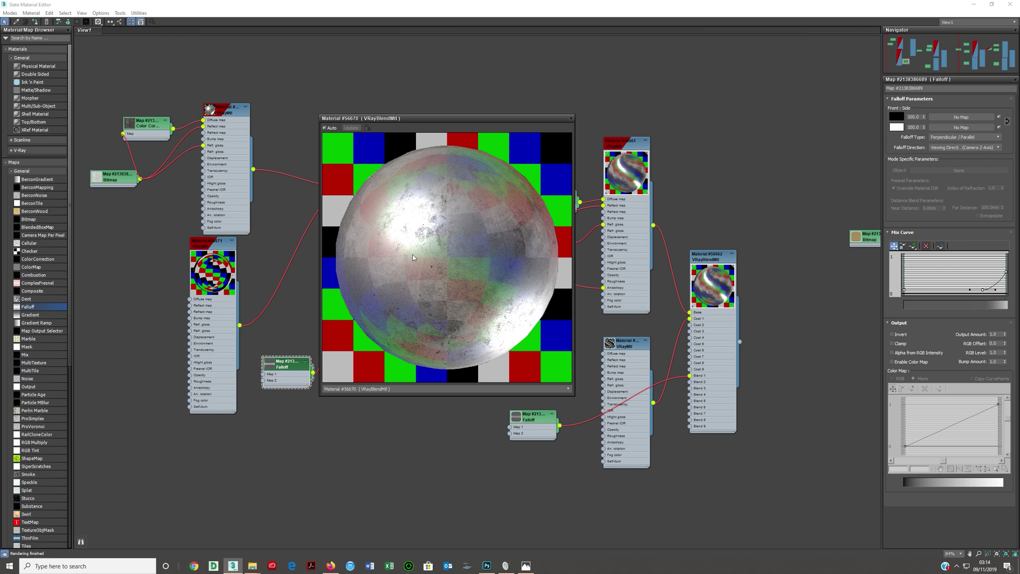
Try a slightly higher Bezier point on the Falloff's mix curve, undo that change and close the material preview
{"action": "left_click_drag", "start_coordinate": [982, 289], "coordinate": [982, 286]}
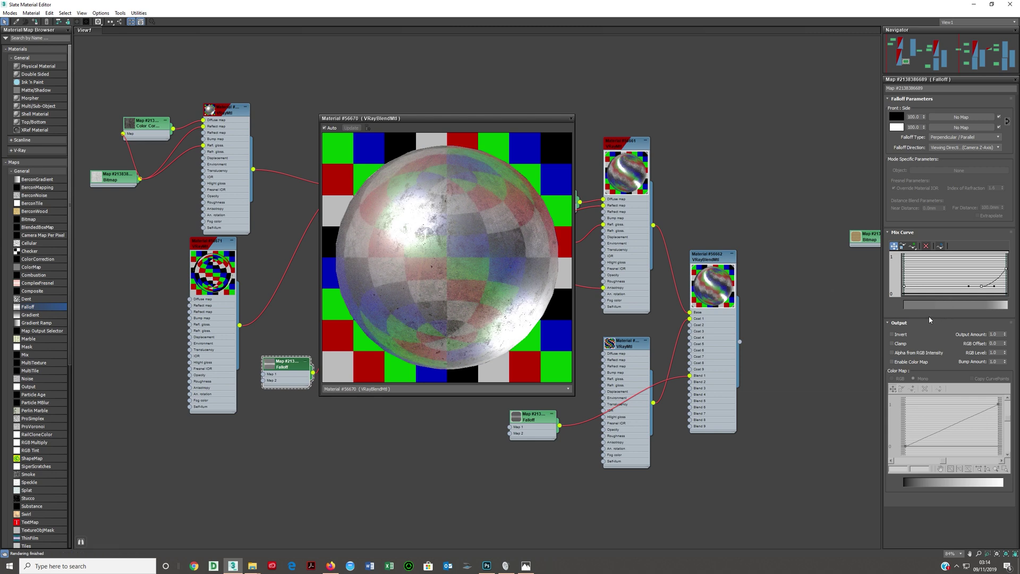
{"action": "key", "text": "ctrl+z"}
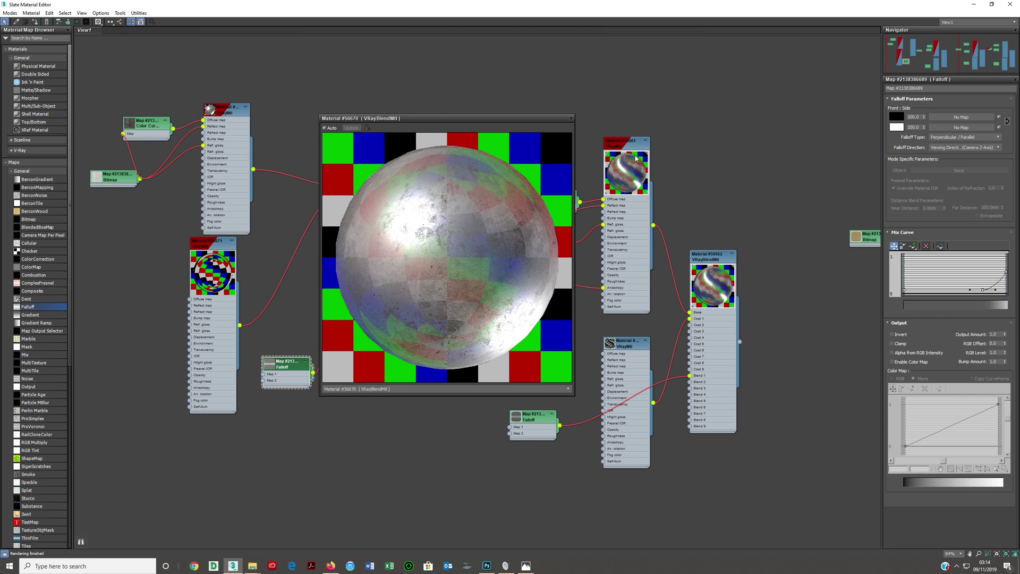
{"action": "left_click", "coordinate": [571, 119]}
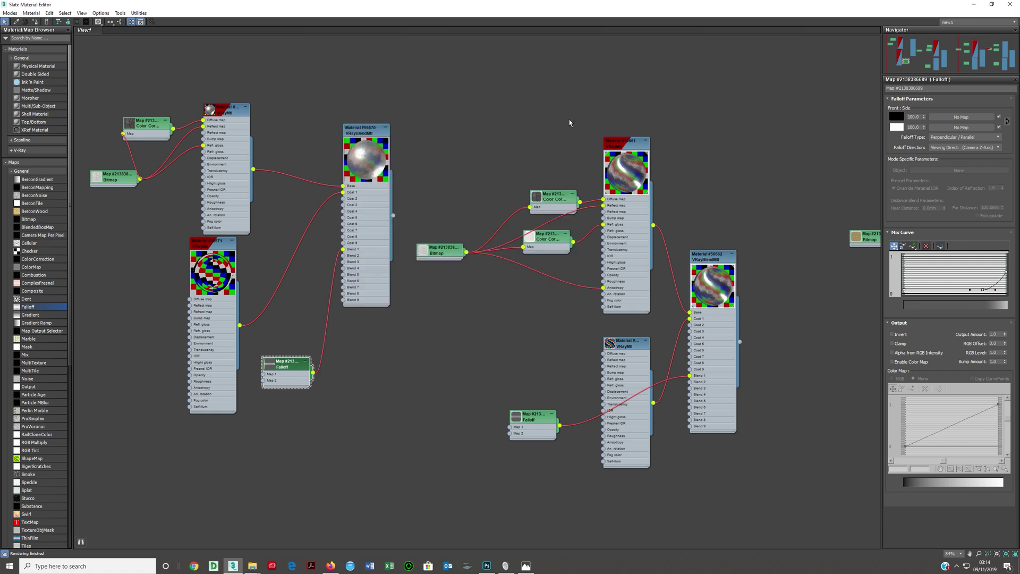
Set the new concrete base VRayMtl's anisotropy rotation to -45 and its anisotropy to 0.6
{"action": "left_click", "coordinate": [219, 160]}
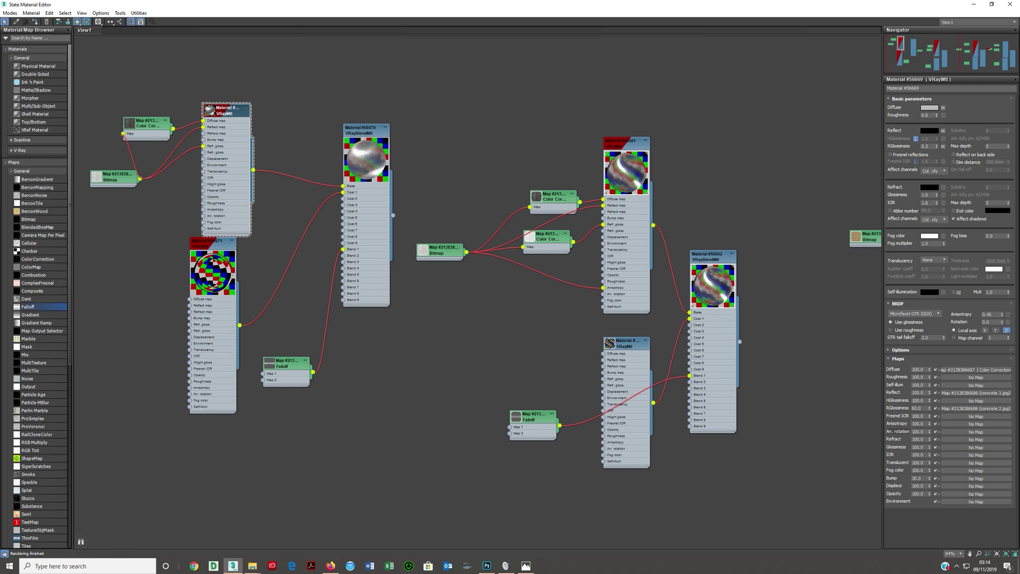
{"action": "left_click_drag", "start_coordinate": [992, 322], "coordinate": [900, 340]}
{"action": "type", "text": "-45"}
{"action": "key", "text": "Return"}
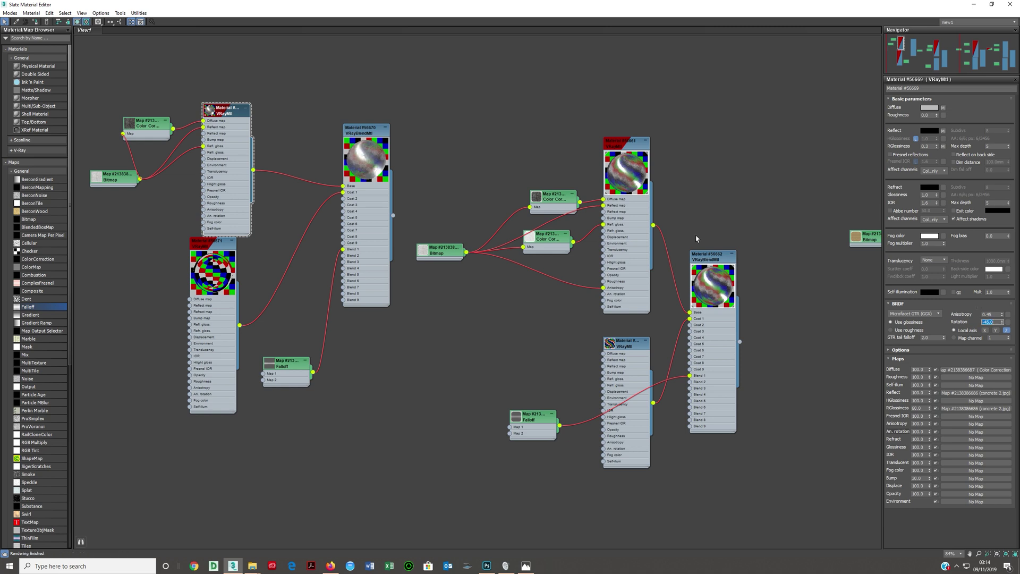
{"action": "left_click", "coordinate": [993, 314]}
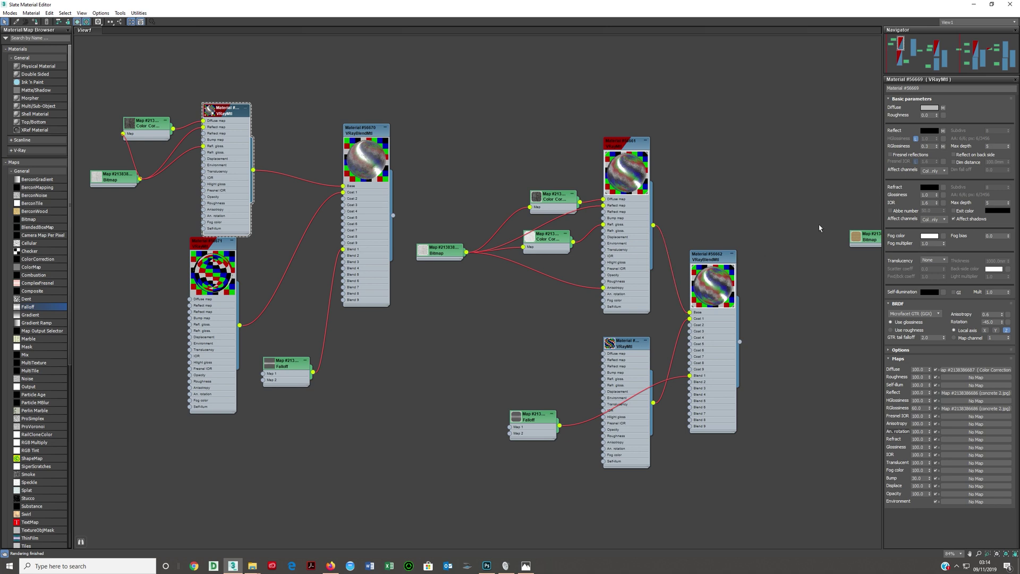
Inspect the parameters of the wood material's base VRayMtl and of its coat VRayMtl
{"action": "scroll", "coordinate": [319, 201], "scroll_direction": "down", "scroll_amount": 3}
{"action": "middle_click_drag", "start_coordinate": [588, 246], "coordinate": [318, 180]}
{"action": "scroll", "coordinate": [535, 154], "scroll_direction": "up", "scroll_amount": 4}
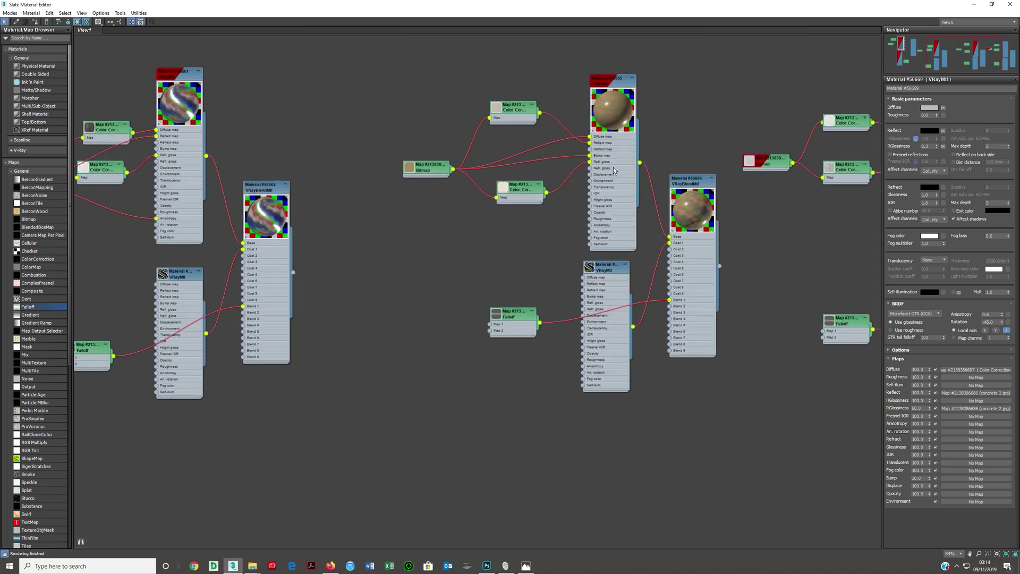
{"action": "double_click", "coordinate": [589, 96]}
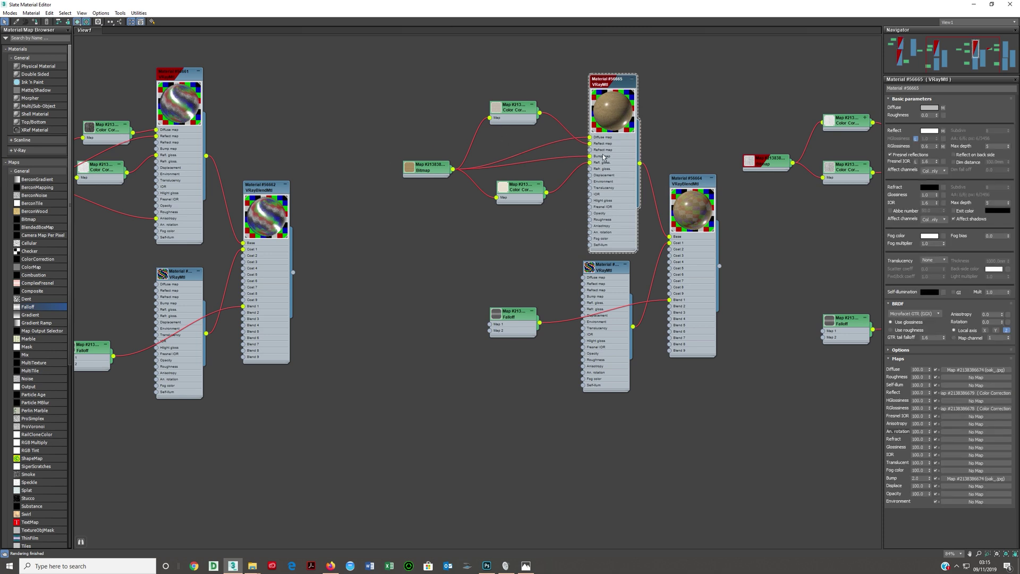
{"action": "double_click", "coordinate": [616, 312]}
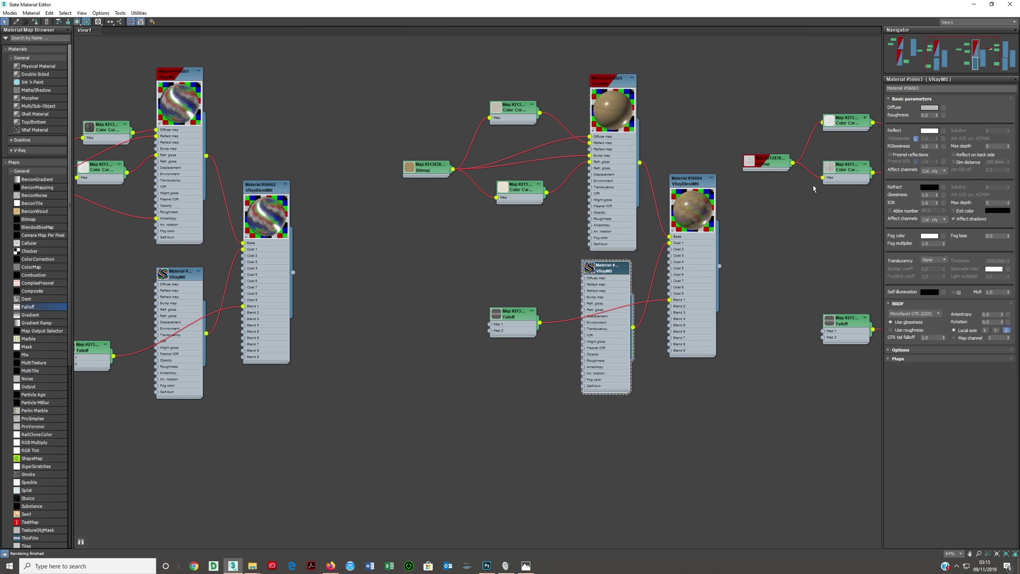
Shift the wood material's coat VRayMtl and Falloff nodes slightly to tidy its node layout
{"action": "mouse_move", "coordinate": [600, 287]}
{"action": "left_mouse_down"}
{"action": "mouse_move", "coordinate": [613, 282]}
{"action": "mouse_move", "coordinate": [586, 288]}
{"action": "left_mouse_up"}
{"action": "left_click_drag", "start_coordinate": [508, 328], "coordinate": [508, 338]}
{"action": "middle_click_drag", "start_coordinate": [452, 323], "coordinate": [371, 368]}
{"action": "middle_click_drag", "start_coordinate": [681, 320], "coordinate": [461, 301]}
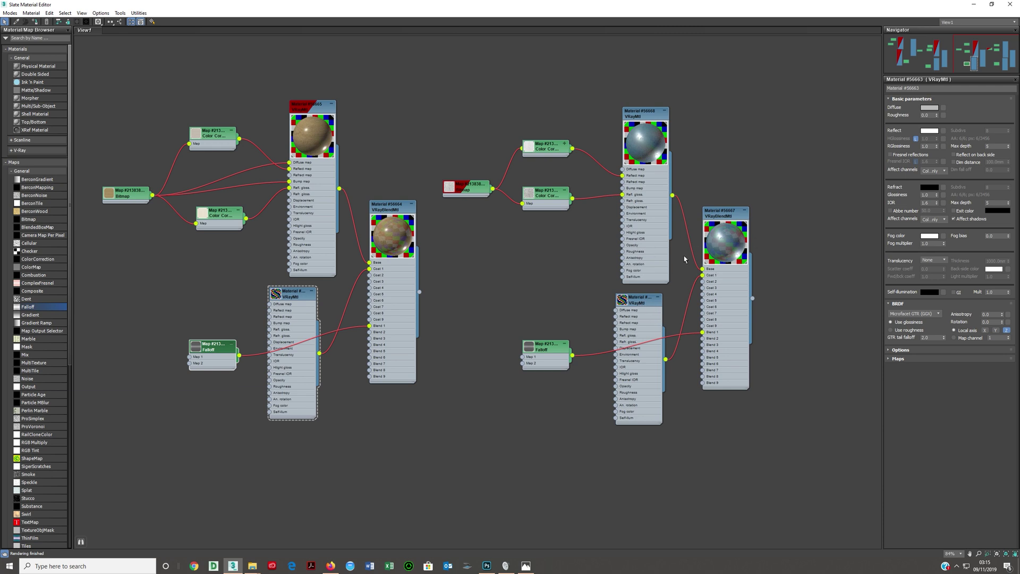
Inspect the finished concrete material's base VRayMtl, focusing on its anisotropy map amount and the connected concrete bitmap
{"action": "scroll", "coordinate": [382, 298], "scroll_direction": "down", "scroll_amount": 2}
{"action": "middle_click_drag", "start_coordinate": [382, 297], "coordinate": [770, 306]}
{"action": "middle_click_drag", "start_coordinate": [371, 271], "coordinate": [585, 268]}
{"action": "scroll", "coordinate": [490, 237], "scroll_direction": "up", "scroll_amount": 3}
{"action": "middle_click_drag", "start_coordinate": [467, 249], "coordinate": [421, 235]}
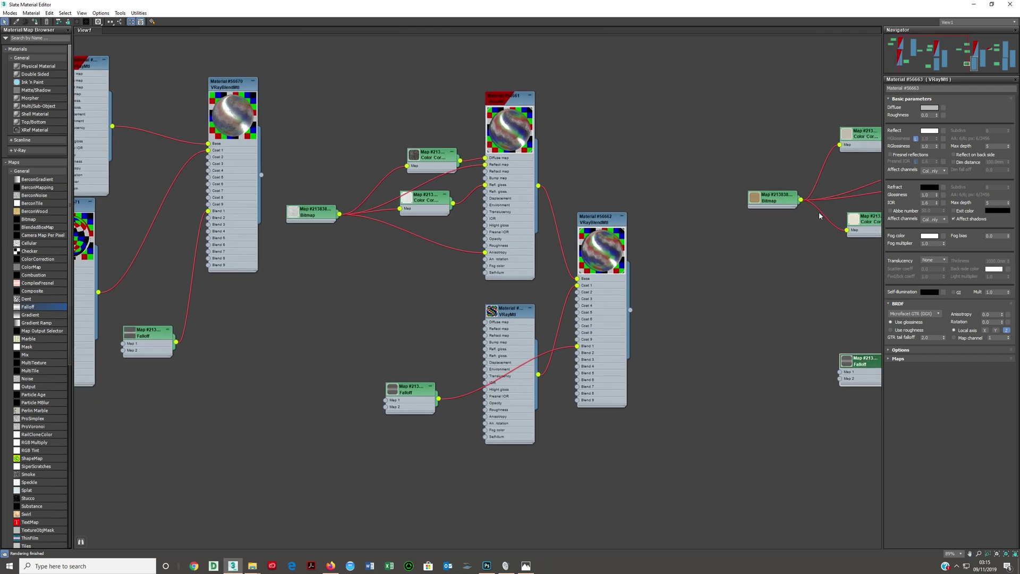
{"action": "double_click", "coordinate": [498, 184]}
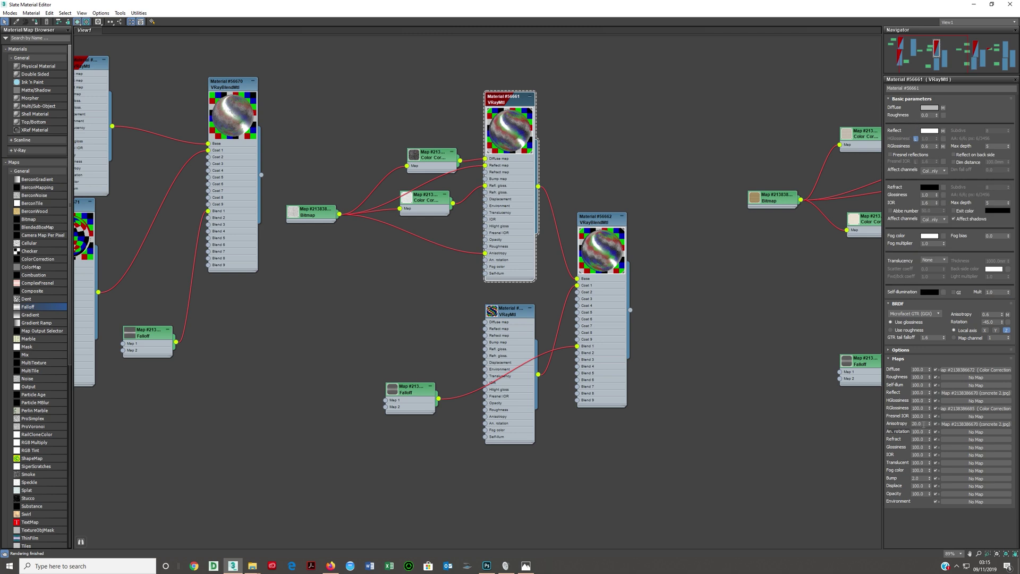
{"action": "left_click_drag", "start_coordinate": [924, 425], "coordinate": [884, 426]}
{"action": "left_click_drag", "start_coordinate": [321, 219], "coordinate": [321, 216]}
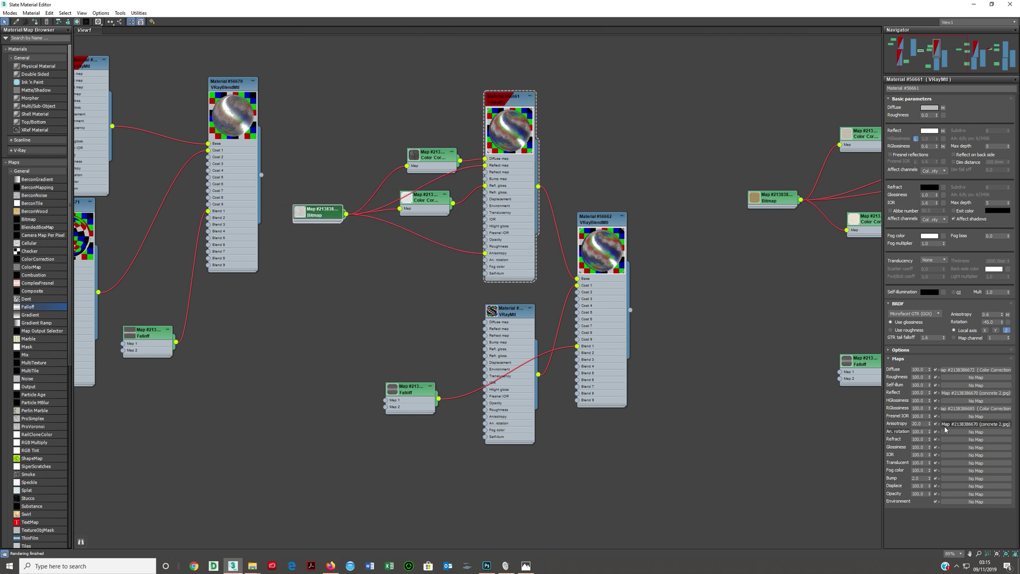
{"action": "left_click_drag", "start_coordinate": [924, 424], "coordinate": [900, 426]}
{"action": "scroll", "coordinate": [494, 139], "scroll_direction": "up", "scroll_amount": 2}
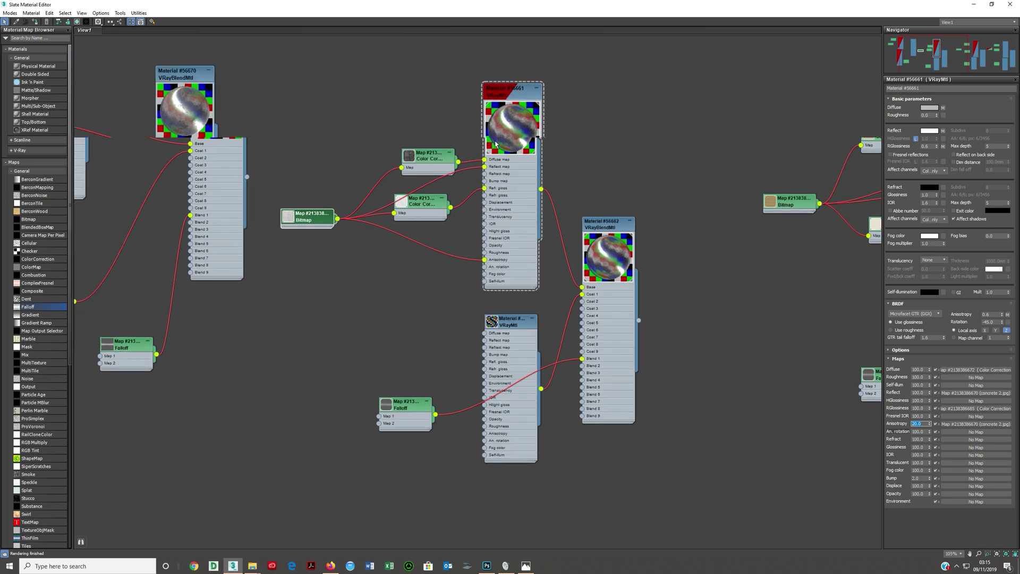
Compare the base VRayMtl in an enlarged preview with its anisotropy map switched off and on again, then close the preview
{"action": "right_click", "coordinate": [503, 128]}
{"action": "left_click", "coordinate": [529, 166]}
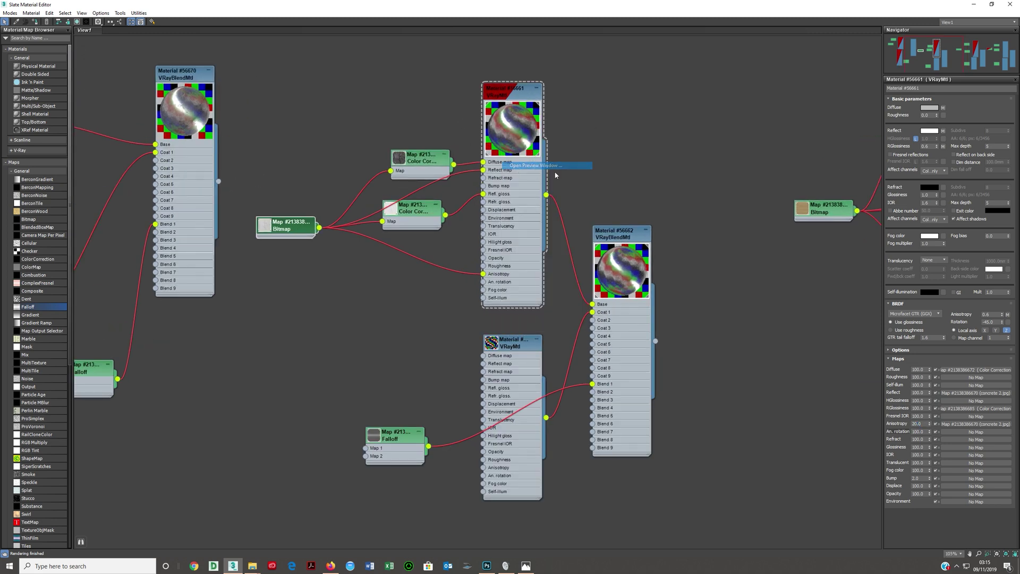
{"action": "left_click_drag", "start_coordinate": [552, 182], "coordinate": [772, 183]}
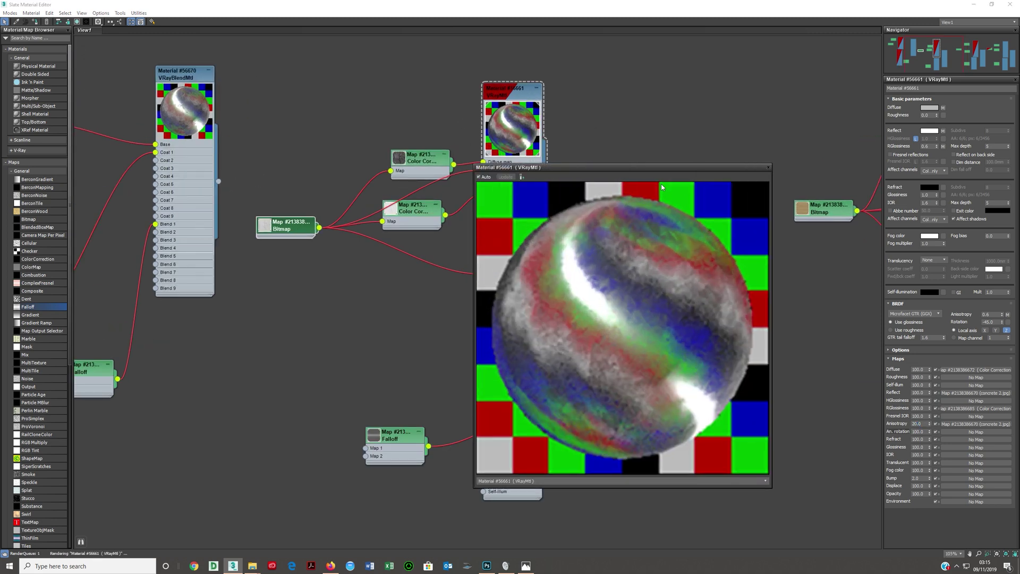
{"action": "left_click_drag", "start_coordinate": [657, 170], "coordinate": [723, 91]}
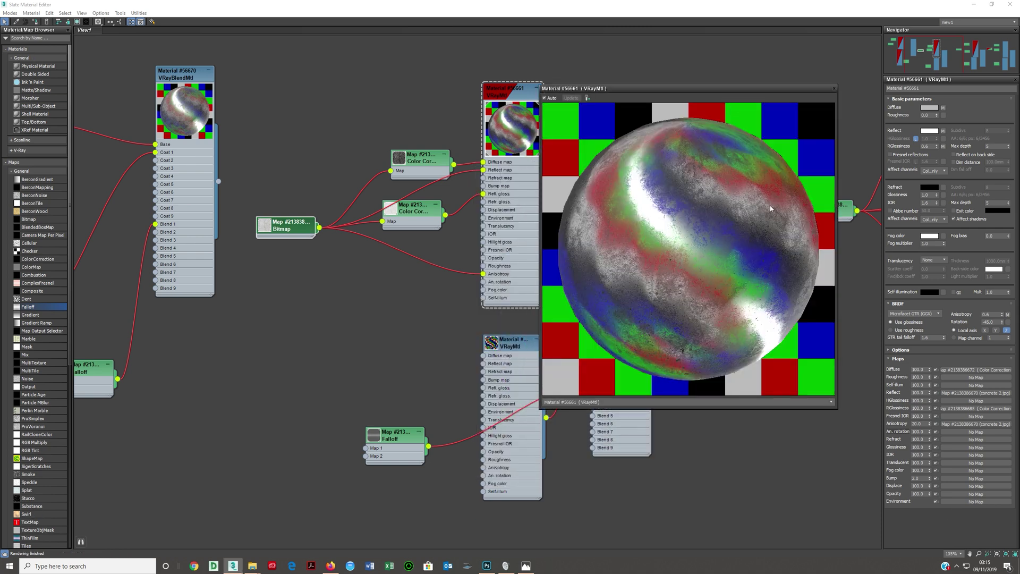
{"action": "left_click", "coordinate": [936, 424]}
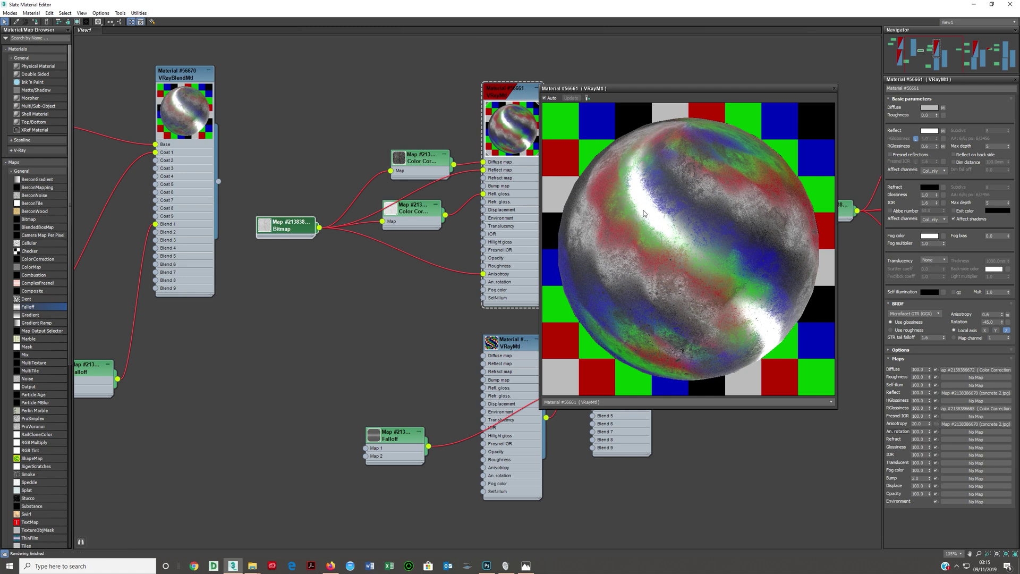
{"action": "left_click", "coordinate": [936, 424]}
{"action": "left_click", "coordinate": [834, 90]}
Move the diffuse Color Correction node clear of its neighbours and view the concrete 2.jpg bitmap's full image
{"action": "left_click_drag", "start_coordinate": [413, 159], "coordinate": [380, 143]}
{"action": "left_click", "coordinate": [297, 235]}
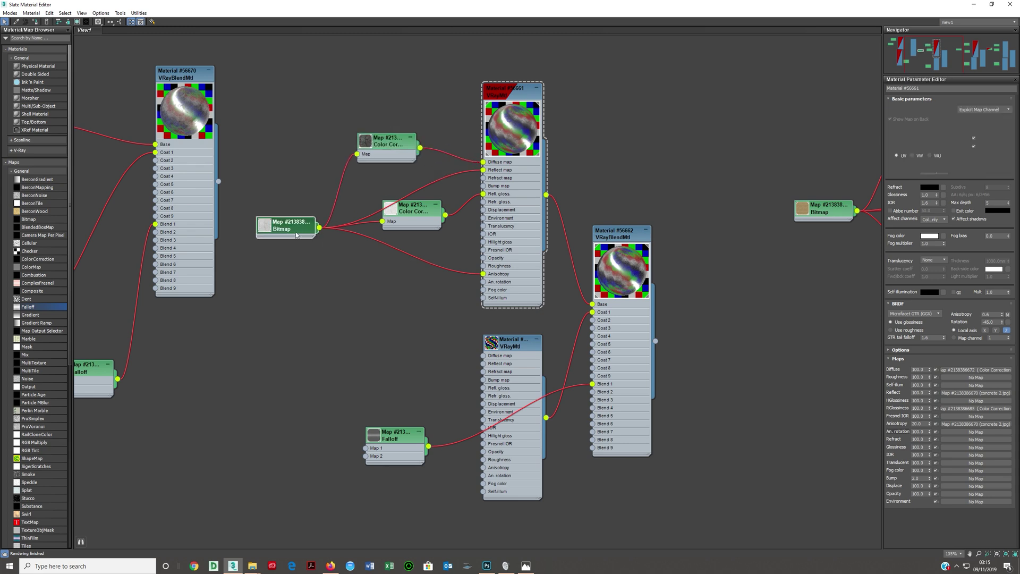
{"action": "left_click", "coordinate": [992, 219]}
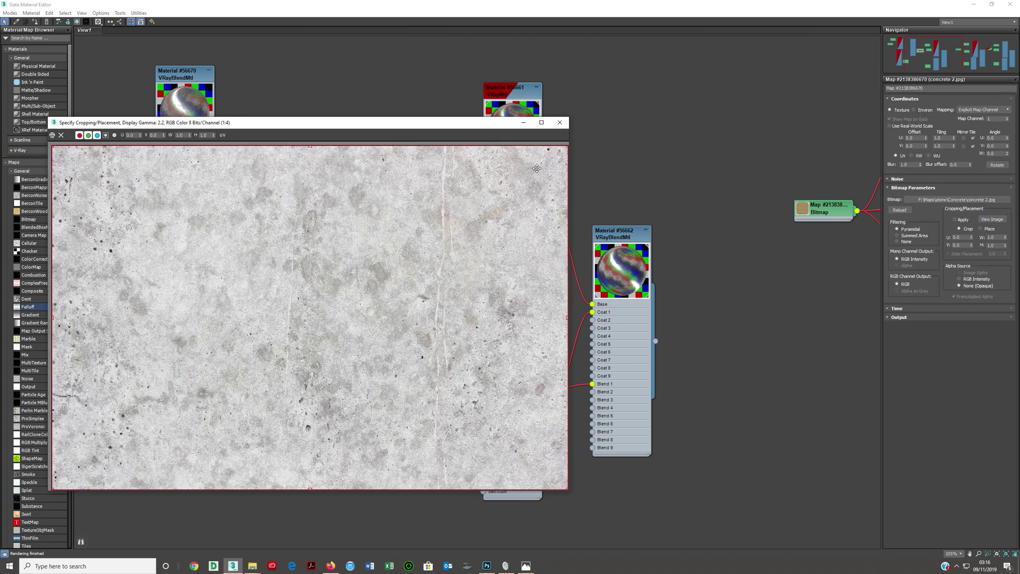
{"action": "left_click", "coordinate": [559, 122]}
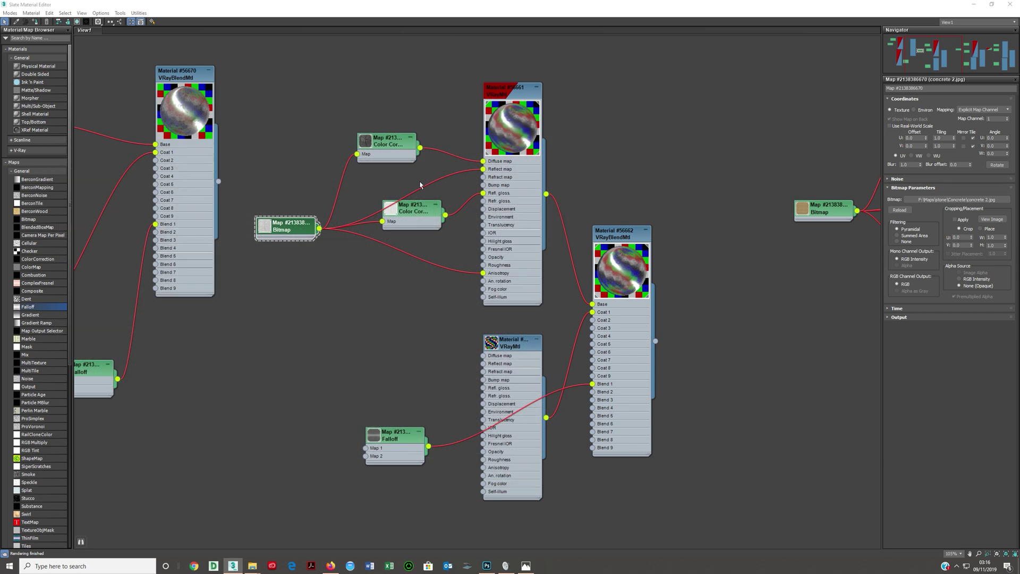
Review the lightness settings of the diffuse and reflection glossiness Color Corrections and the base VRayMtl's Reflect map amount
{"action": "double_click", "coordinate": [393, 145]}
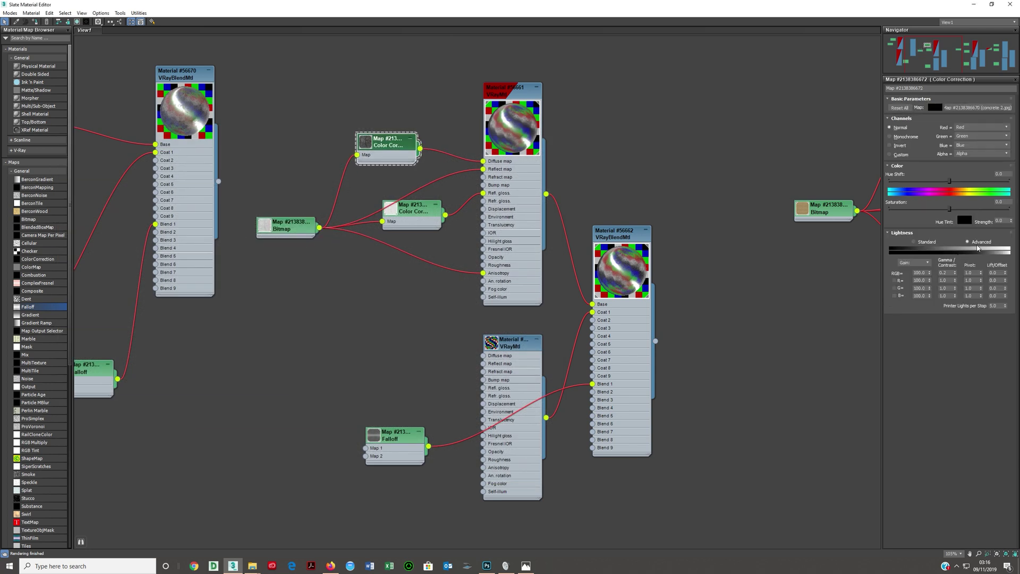
{"action": "left_click", "coordinate": [944, 273]}
{"action": "double_click", "coordinate": [409, 208]}
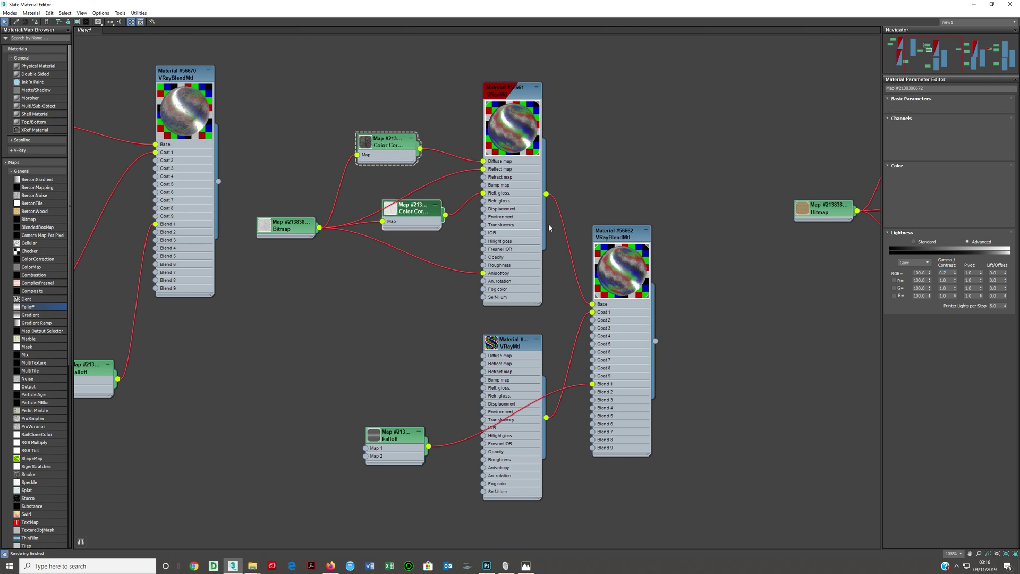
{"action": "double_click", "coordinate": [501, 205]}
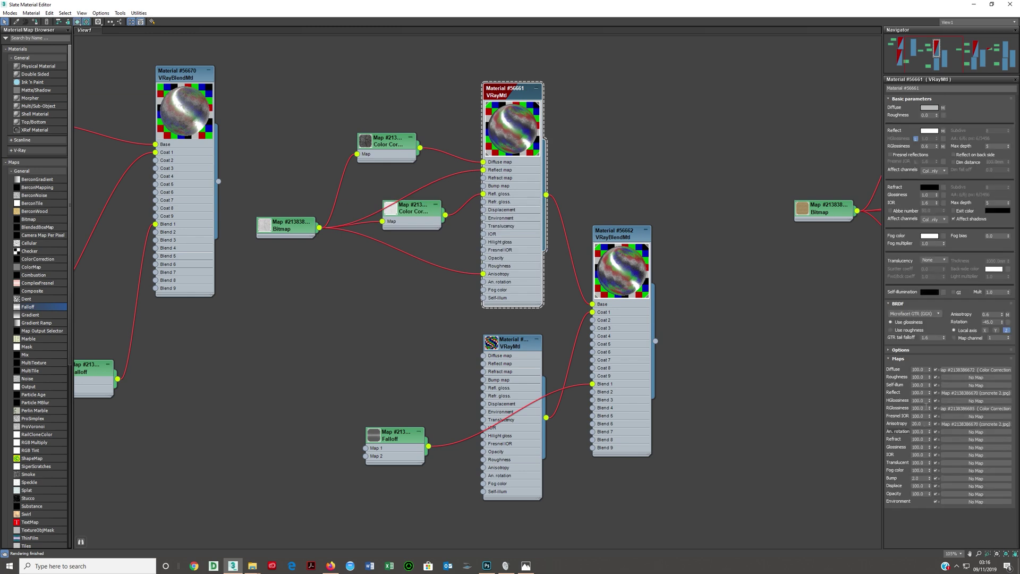
{"action": "double_click", "coordinate": [918, 392]}
Inspect the finished concrete material's coat VRayMtl, nudge its node aside and examine the connected Falloff's mix curve
{"action": "double_click", "coordinate": [509, 370]}
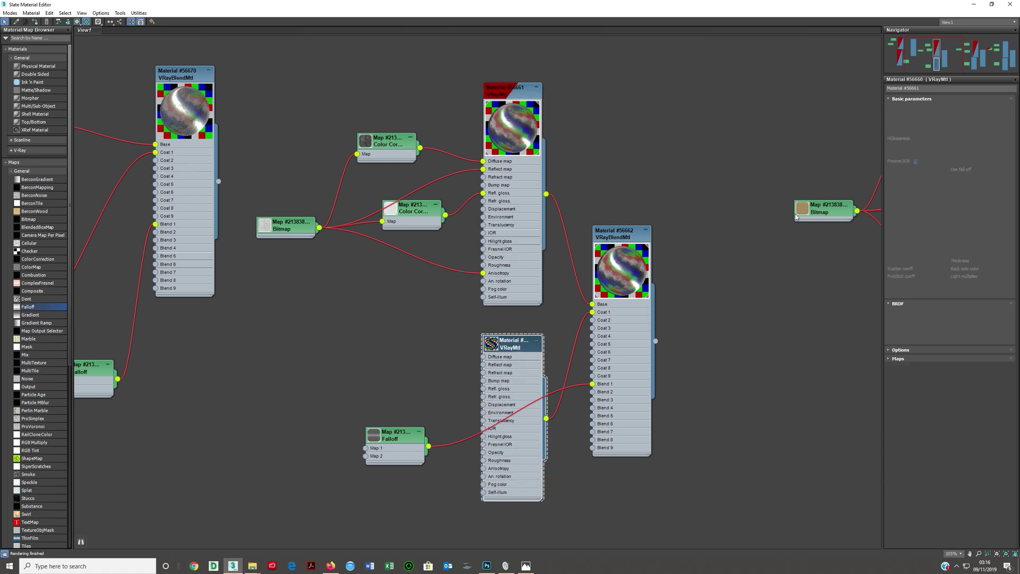
{"action": "mouse_move", "coordinate": [492, 384]}
{"action": "left_mouse_down"}
{"action": "mouse_move", "coordinate": [430, 361]}
{"action": "mouse_move", "coordinate": [484, 375]}
{"action": "left_mouse_up"}
{"action": "double_click", "coordinate": [392, 458]}
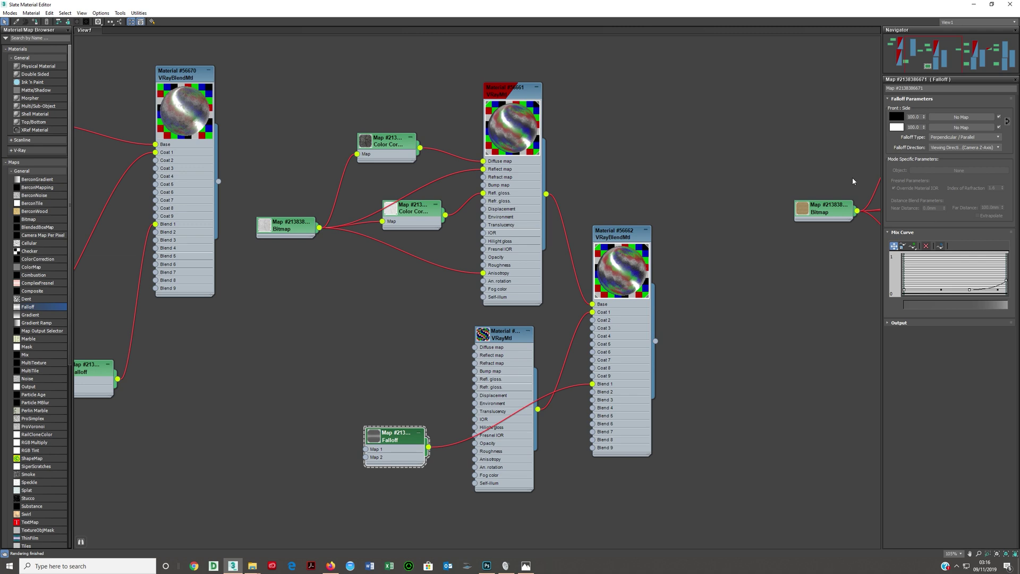
Open the wood material's base VRayMtl and view the full image of its oak_.jpg bitmap, closing the image when done
{"action": "middle_click_drag", "start_coordinate": [558, 267], "coordinate": [430, 249]}
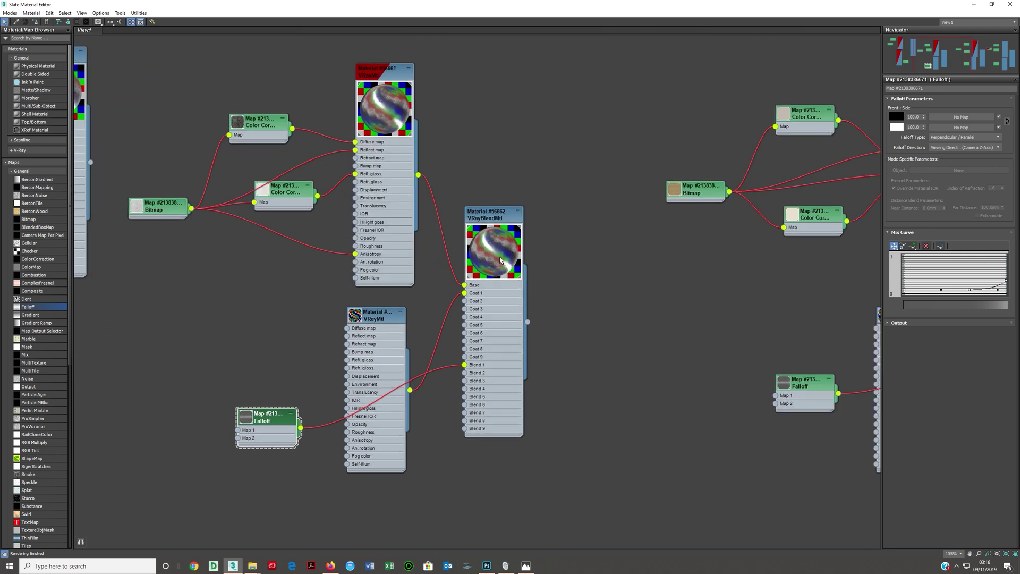
{"action": "middle_click_drag", "start_coordinate": [500, 290], "coordinate": [94, 332]}
{"action": "double_click", "coordinate": [531, 222]}
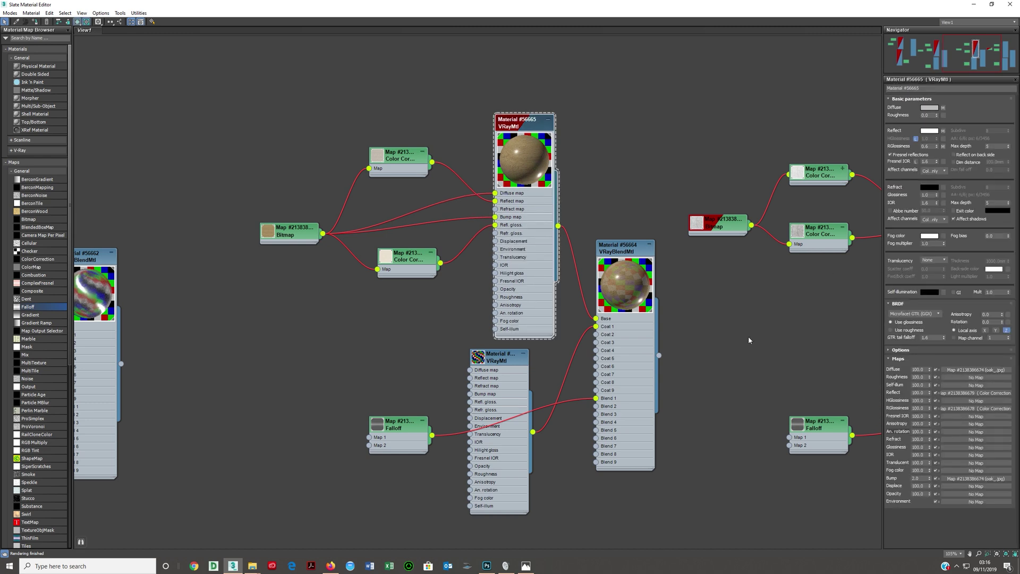
{"action": "double_click", "coordinate": [306, 237]}
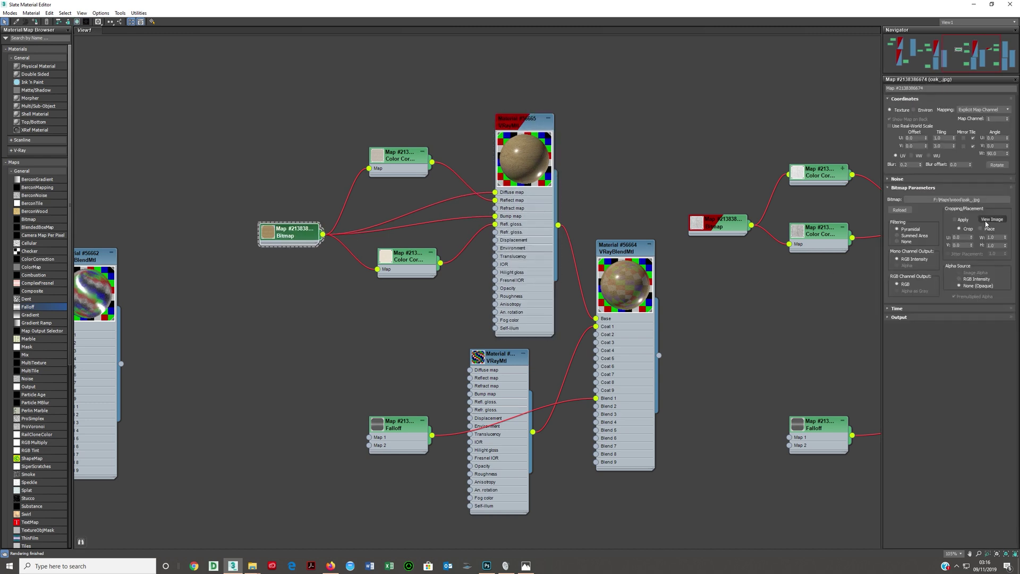
{"action": "left_click", "coordinate": [992, 219]}
{"action": "left_click_drag", "start_coordinate": [421, 121], "coordinate": [486, 76]}
{"action": "left_click", "coordinate": [505, 73]}
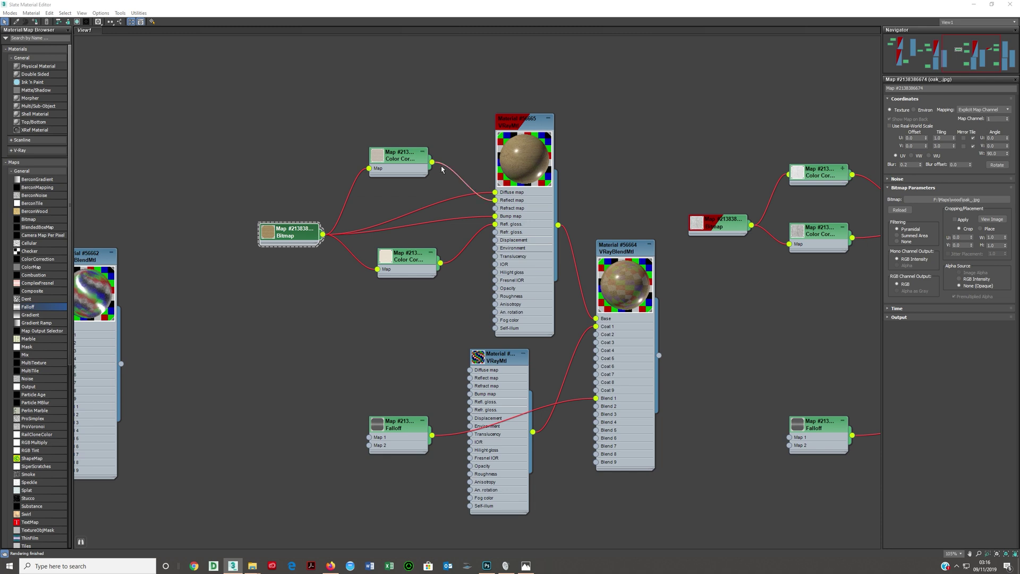
Examine the saturation and gamma of the wood's reflection Color Correction and the Fresnel IOR of its base VRayMtl
{"action": "double_click", "coordinate": [417, 162]}
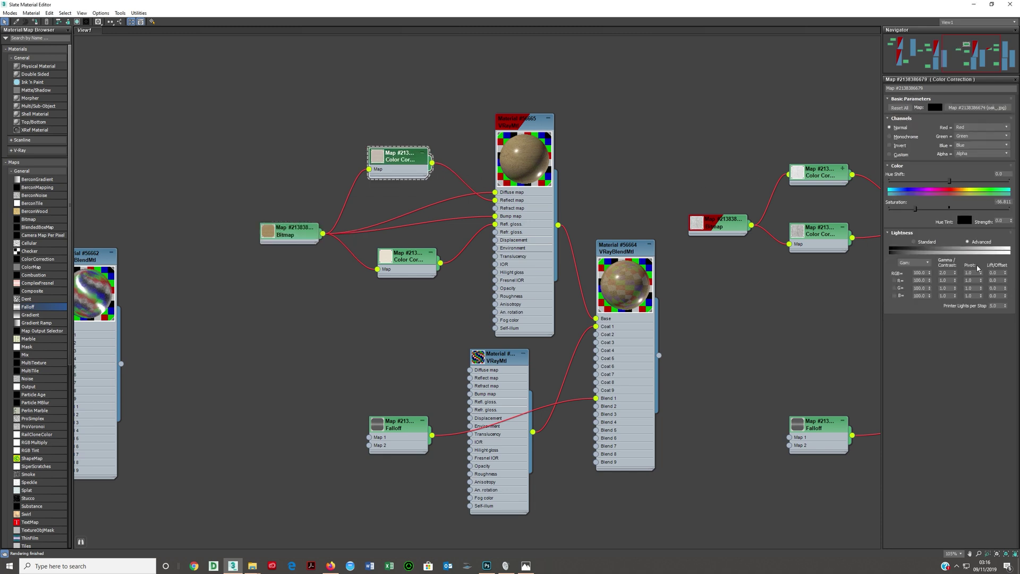
{"action": "double_click", "coordinate": [514, 231]}
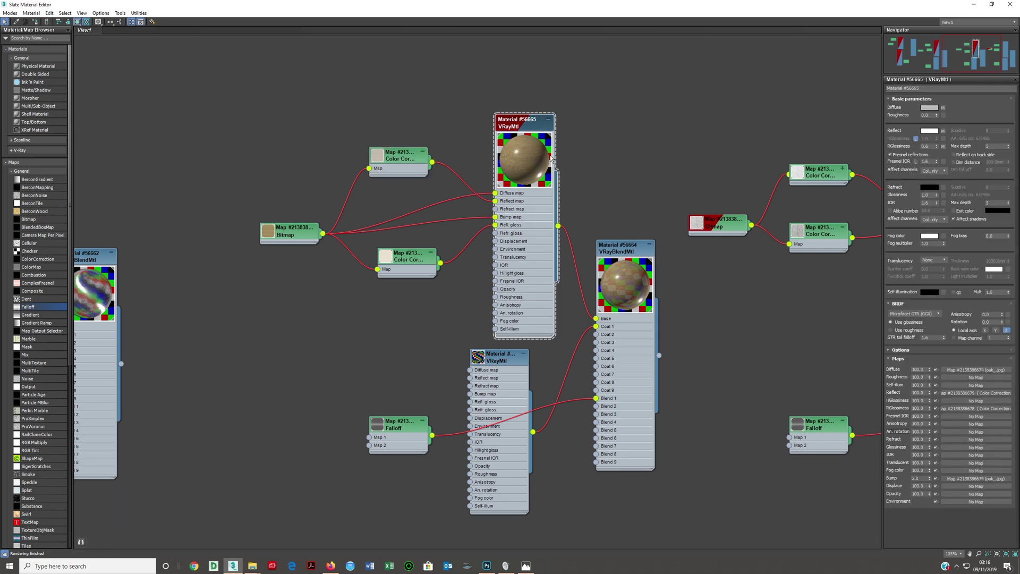
{"action": "left_click", "coordinate": [929, 162]}
{"action": "double_click", "coordinate": [427, 165]}
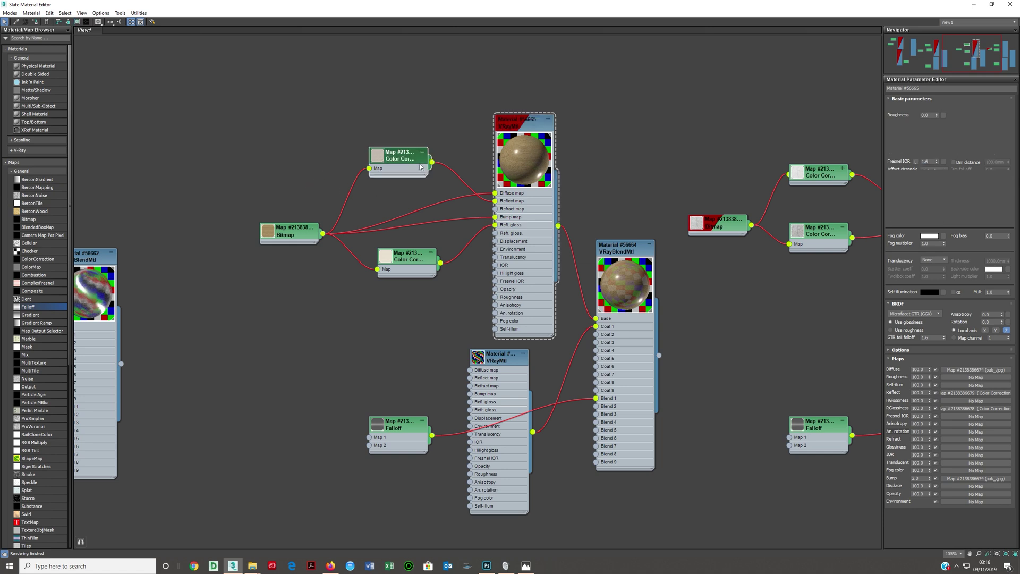
{"action": "left_click", "coordinate": [949, 273]}
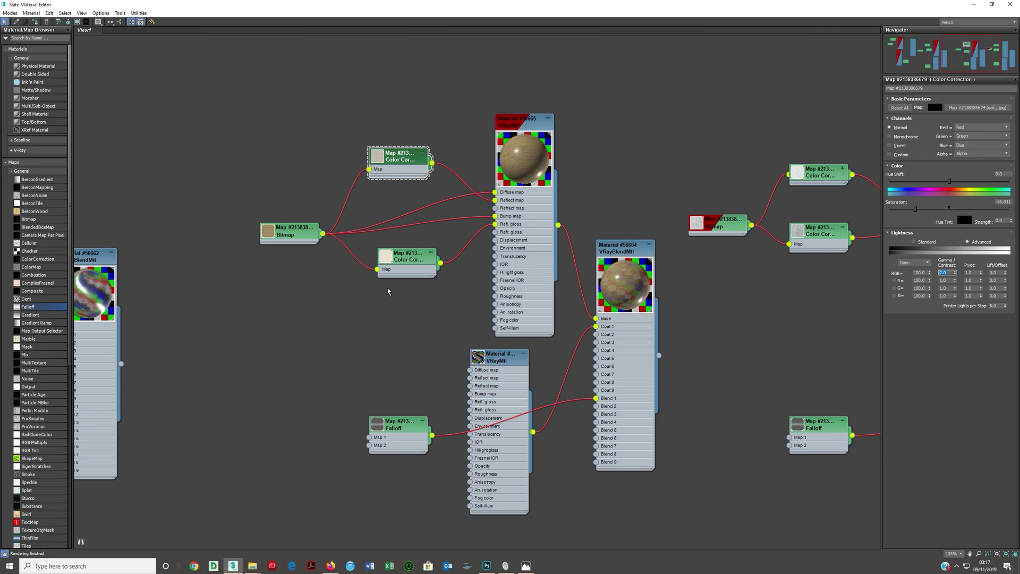
Compare Standard and Advanced lightness on the reflection Color Correction, and check the gamma of the glossiness Color Correction
{"action": "left_click", "coordinate": [922, 243]}
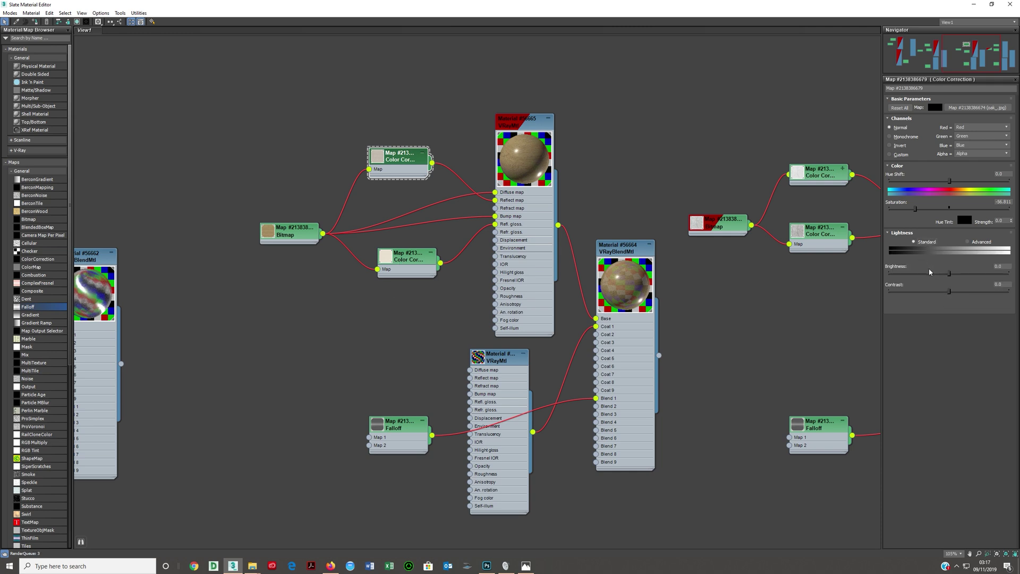
{"action": "left_click", "coordinate": [980, 241]}
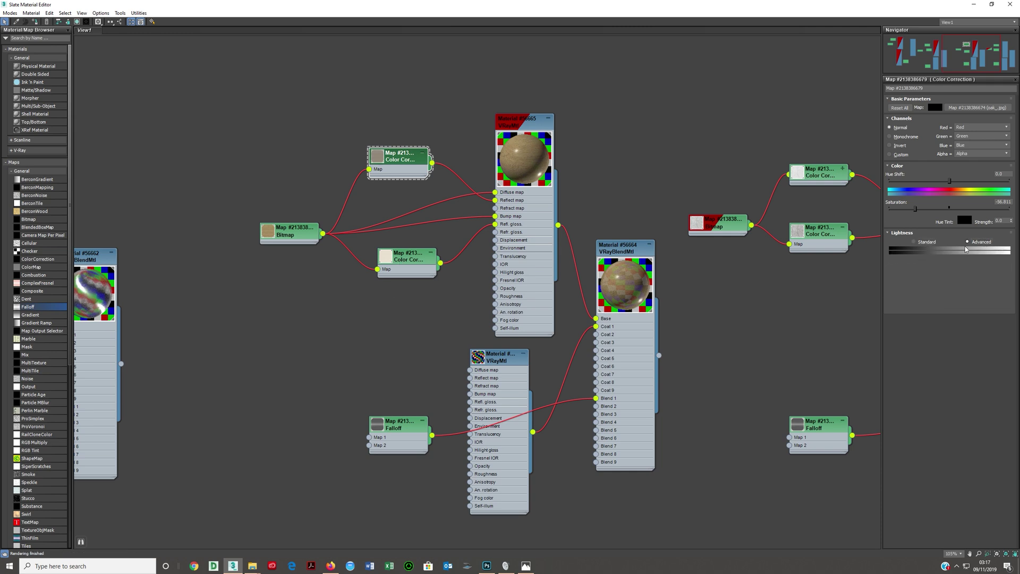
{"action": "left_click", "coordinate": [423, 259]}
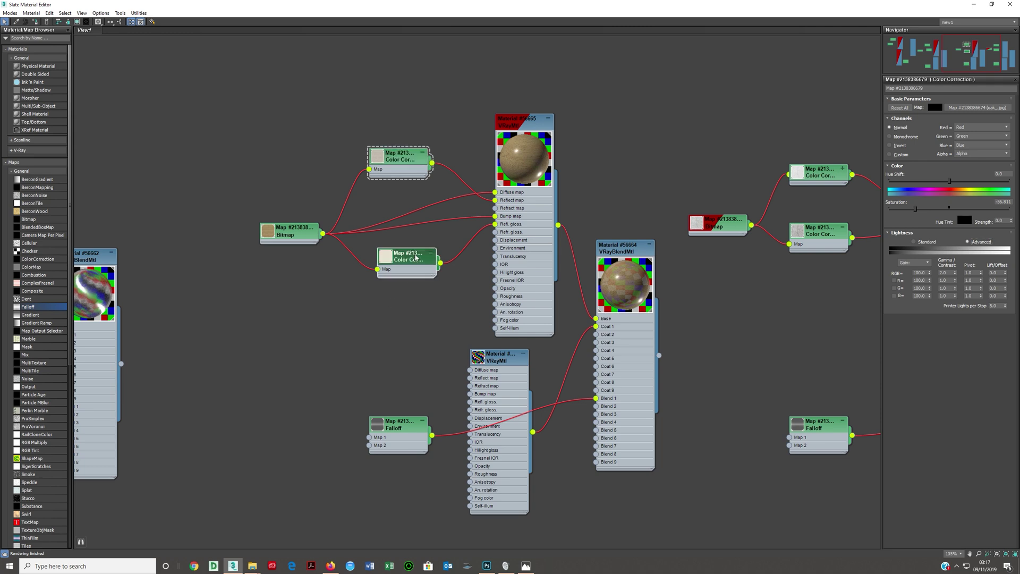
{"action": "left_click_drag", "start_coordinate": [941, 272], "coordinate": [950, 275]}
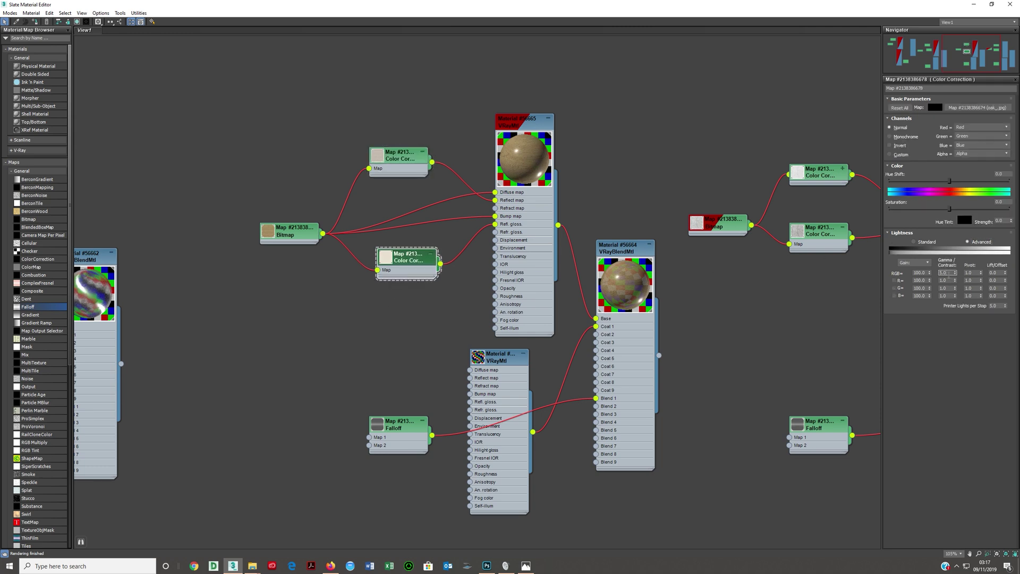
Check the wood base VRayMtl's Bump map amount, and inspect the coat VRayMtl and the Falloff's mix curve
{"action": "left_click", "coordinate": [506, 242]}
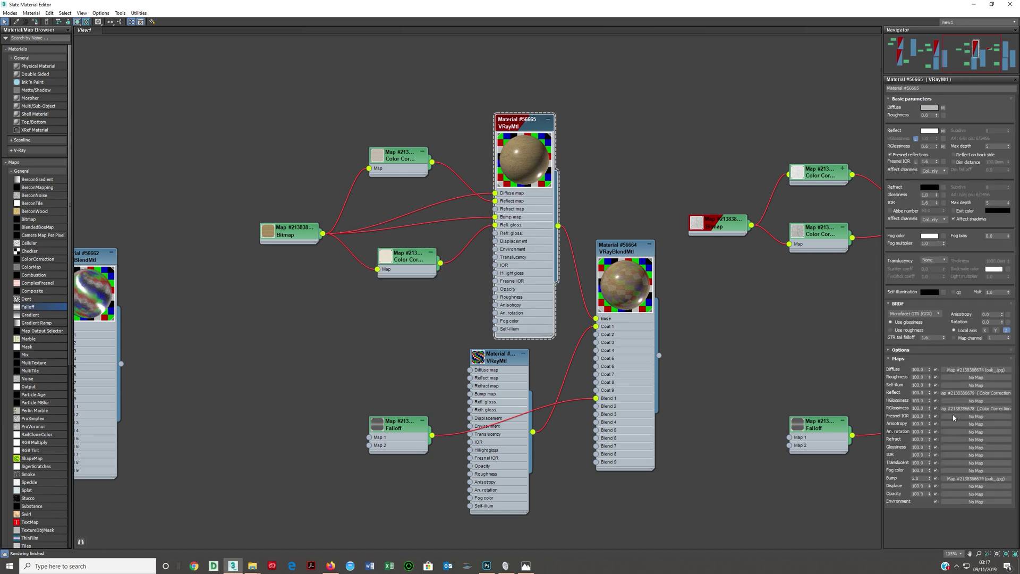
{"action": "double_click", "coordinate": [920, 478]}
{"action": "middle_click_drag", "start_coordinate": [514, 310], "coordinate": [478, 262]}
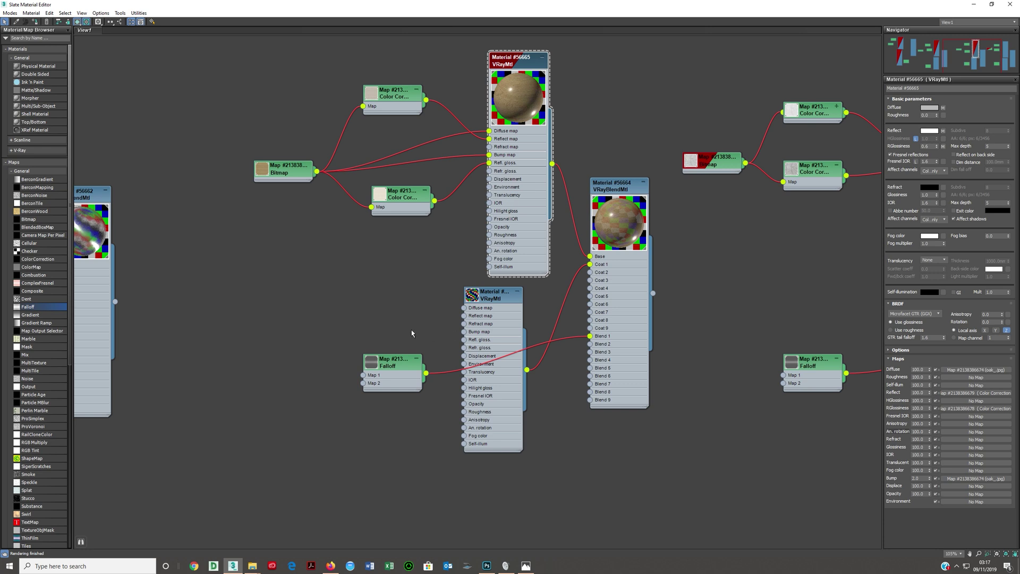
{"action": "double_click", "coordinate": [495, 334]}
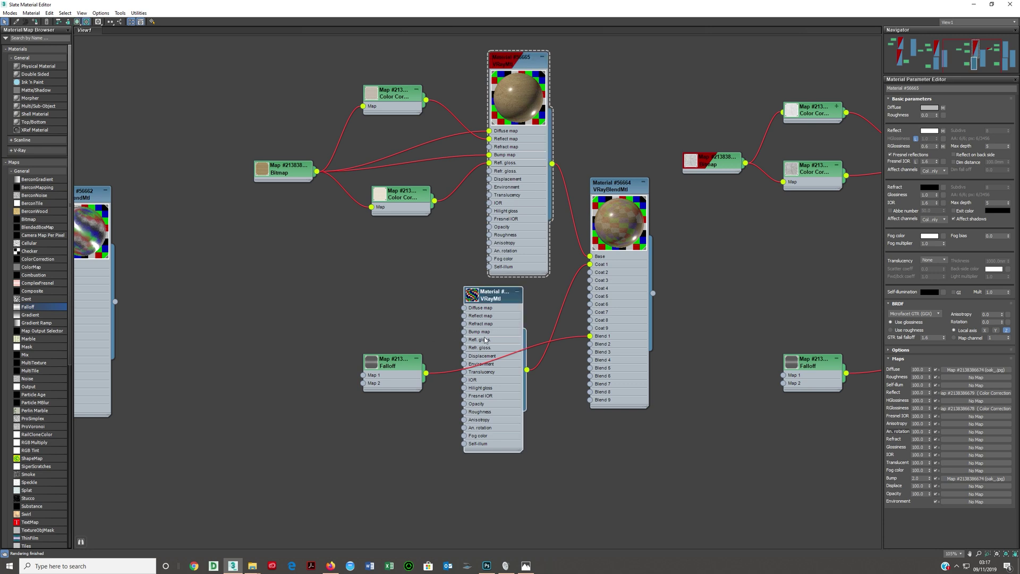
{"action": "double_click", "coordinate": [391, 382]}
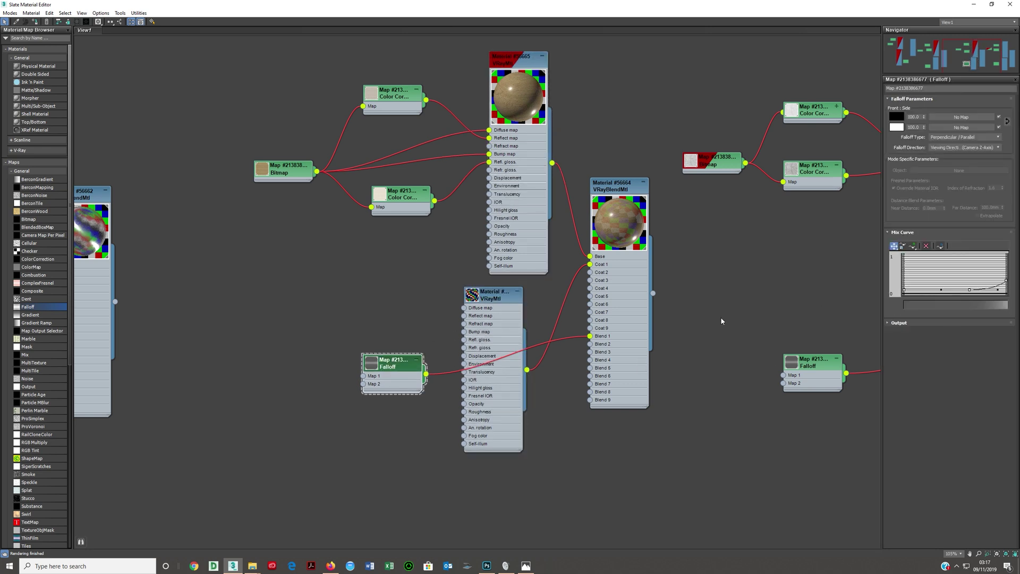
Open the blue material's base VRayMtl and view the full image of its concrete 2.jpg bitmap, closing it when done
{"action": "middle_click_drag", "start_coordinate": [694, 223], "coordinate": [335, 231]}
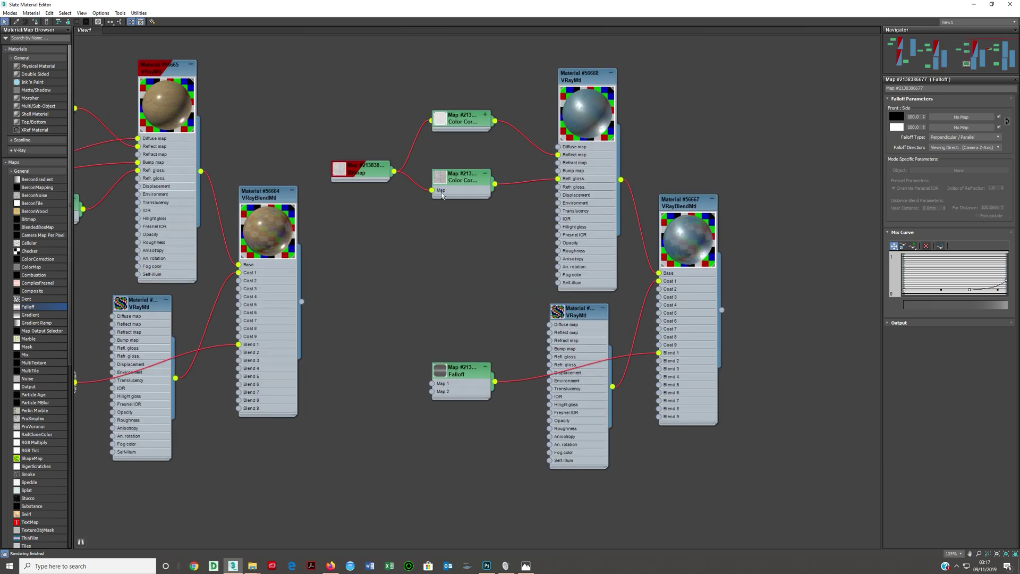
{"action": "double_click", "coordinate": [584, 193]}
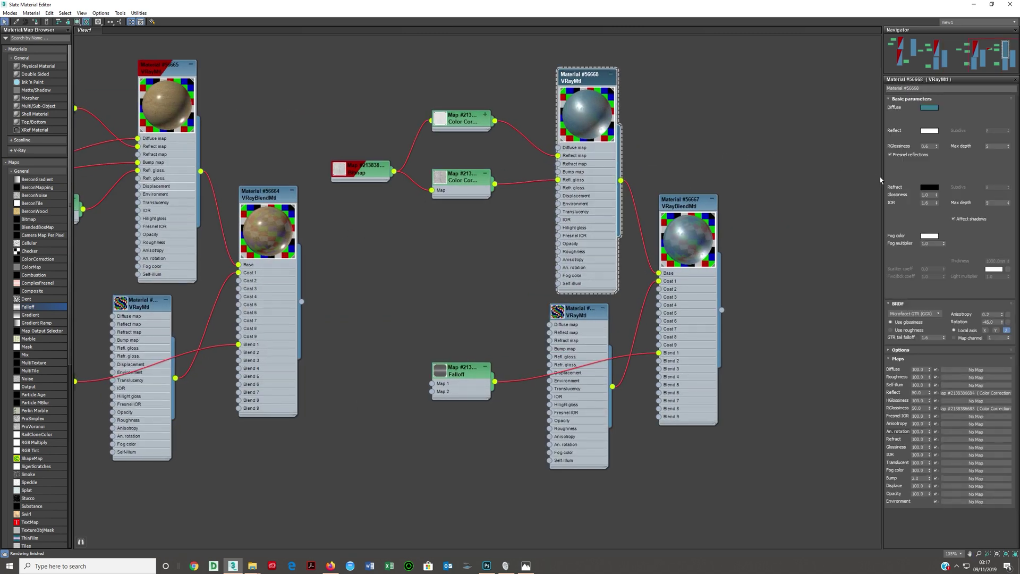
{"action": "double_click", "coordinate": [358, 170]}
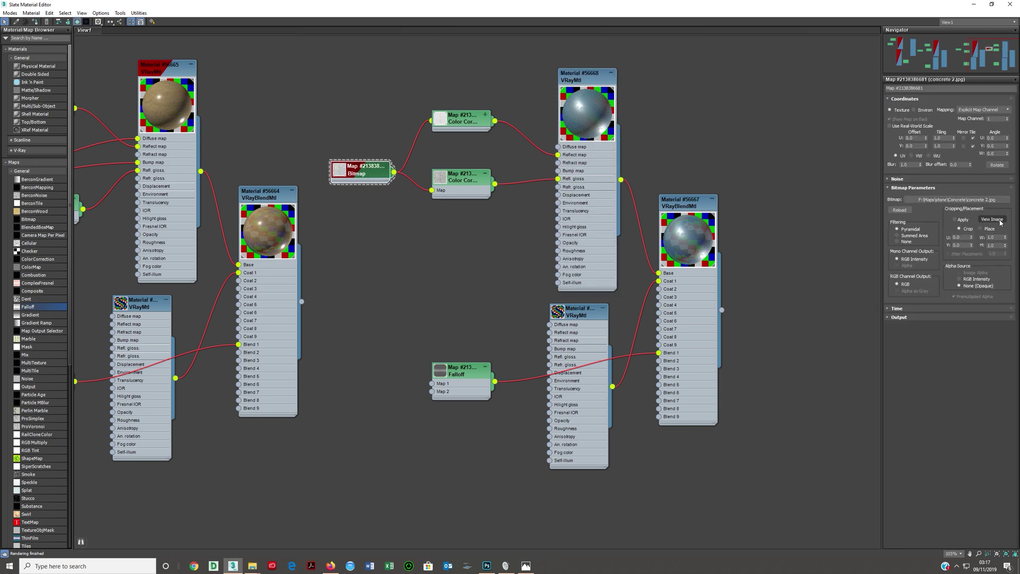
{"action": "left_click", "coordinate": [992, 219]}
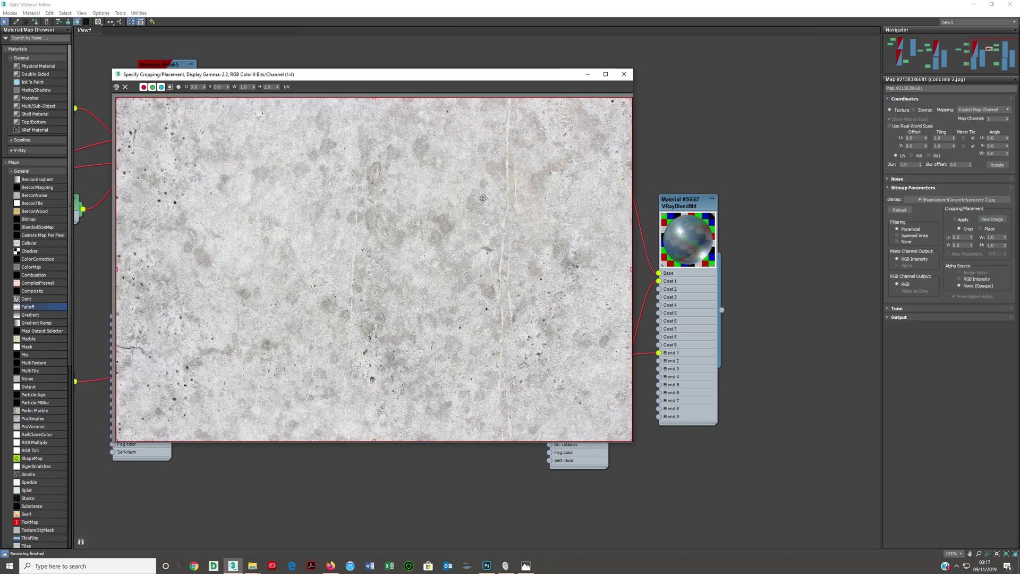
{"action": "left_click", "coordinate": [626, 75]}
Examine the lightness settings of the blue material's glossiness and reflection Color Corrections
{"action": "left_click", "coordinate": [460, 182]}
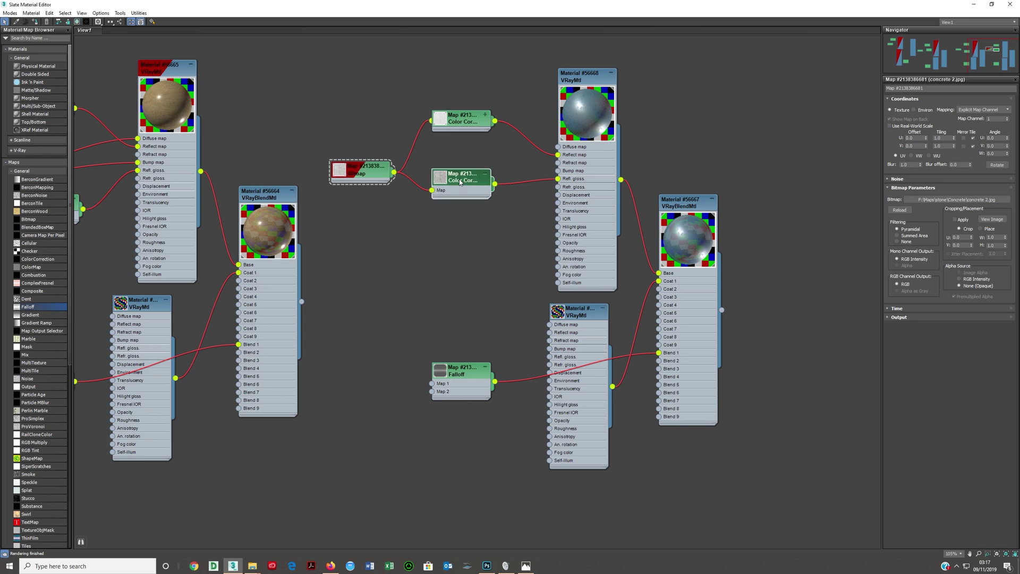
{"action": "double_click", "coordinate": [461, 183]}
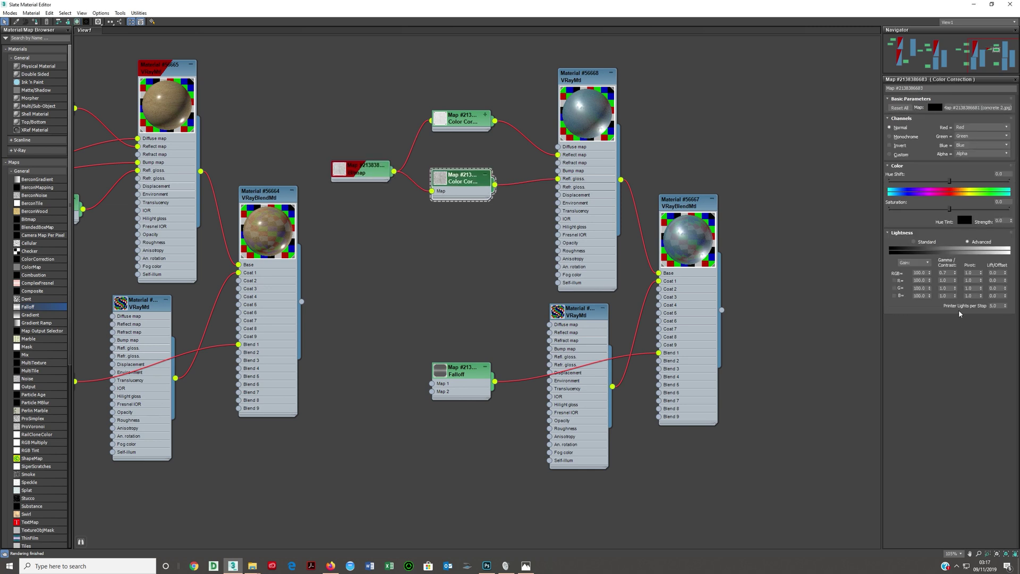
{"action": "left_click", "coordinate": [942, 274]}
{"action": "double_click", "coordinate": [460, 119]}
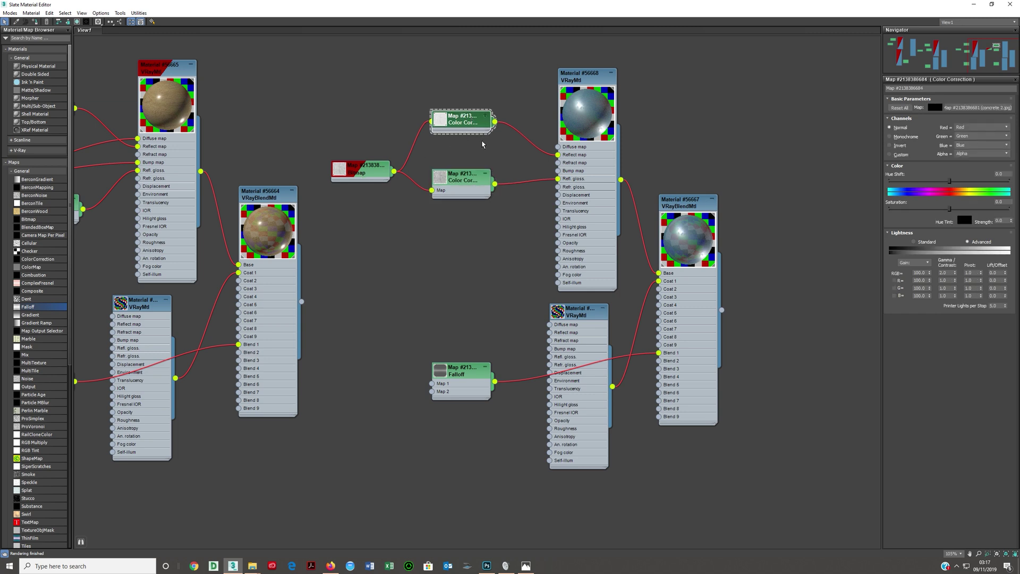
Review the blue base VRayMtl's Fresnel IOR, reflection glossiness, and Reflect and RGlossiness map amounts
{"action": "double_click", "coordinate": [599, 191]}
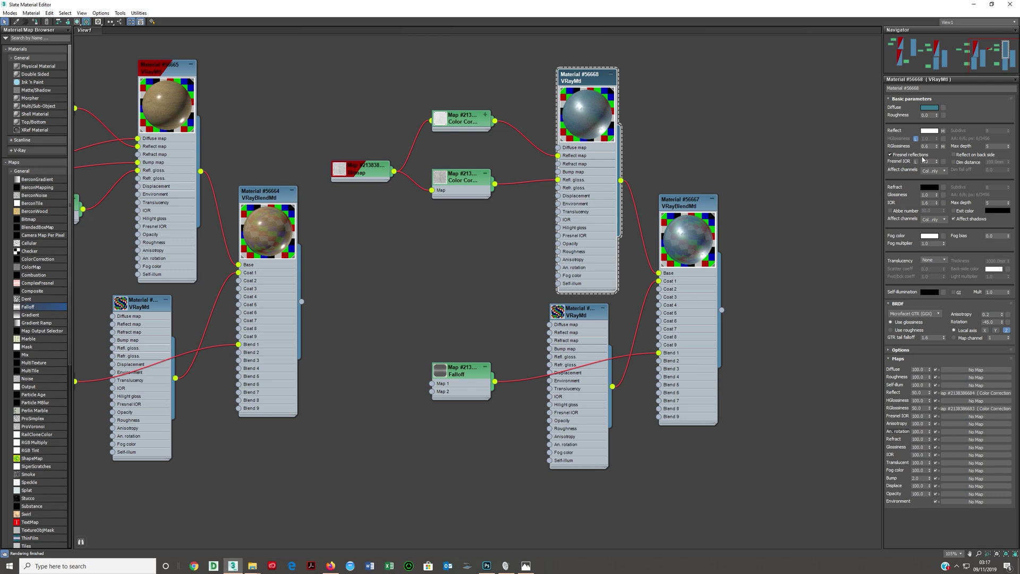
{"action": "double_click", "coordinate": [926, 161]}
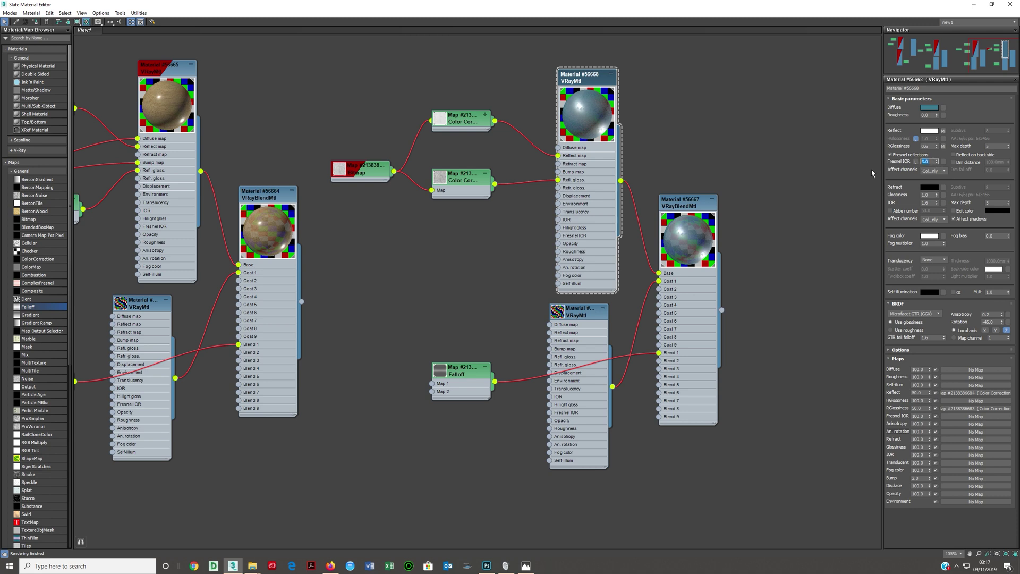
{"action": "left_click", "coordinate": [932, 146]}
{"action": "left_click_drag", "start_coordinate": [924, 394], "coordinate": [908, 410]}
{"action": "left_click_drag", "start_coordinate": [929, 393], "coordinate": [922, 319]}
{"action": "left_click_drag", "start_coordinate": [930, 408], "coordinate": [924, 340]}
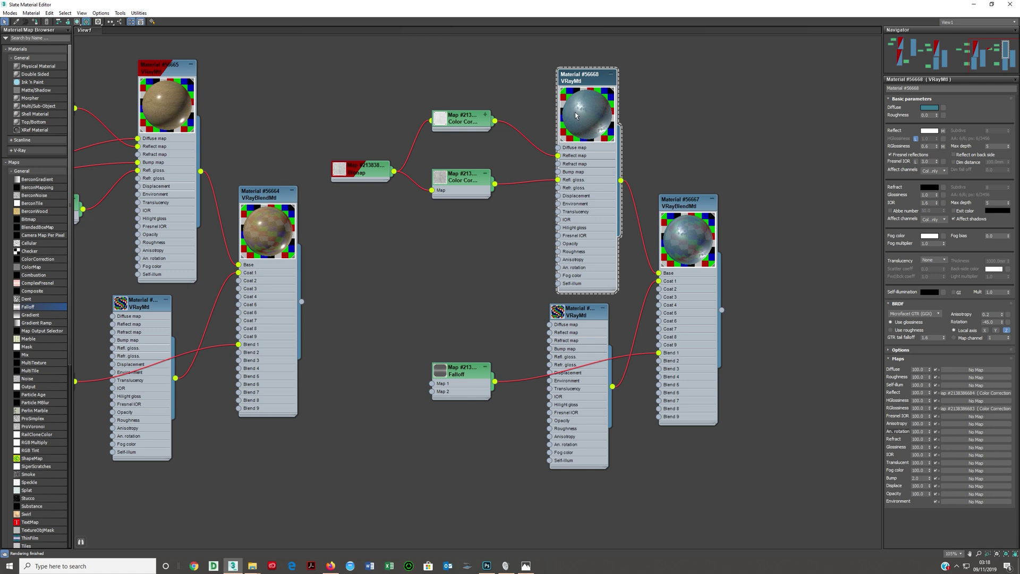
Set the blue base VRayMtl's Reflect map amount to 100 and view its reflection colour without changing it
{"action": "double_click", "coordinate": [925, 393]}
{"action": "left_click", "coordinate": [930, 131]}
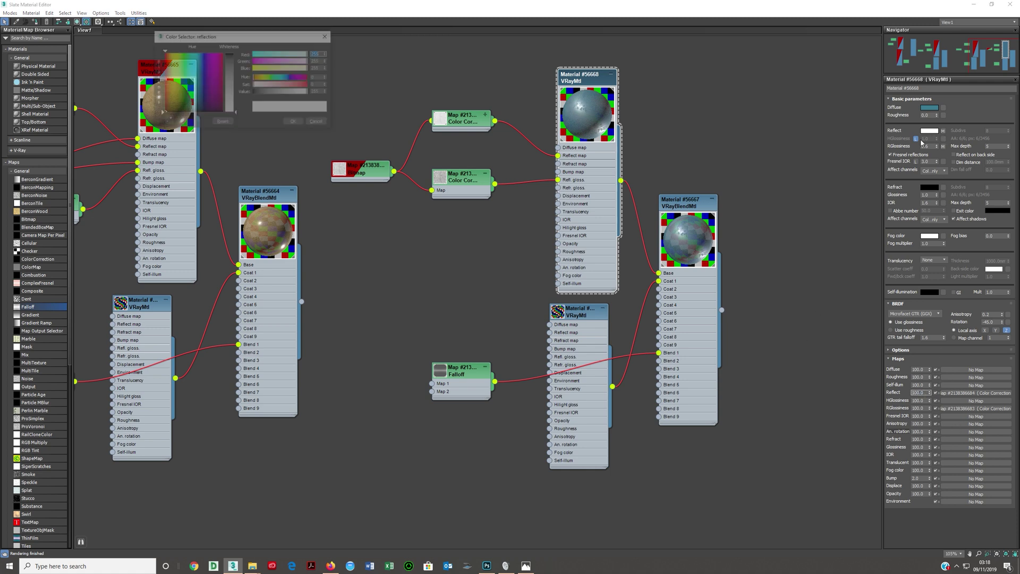
{"action": "left_click", "coordinate": [318, 122]}
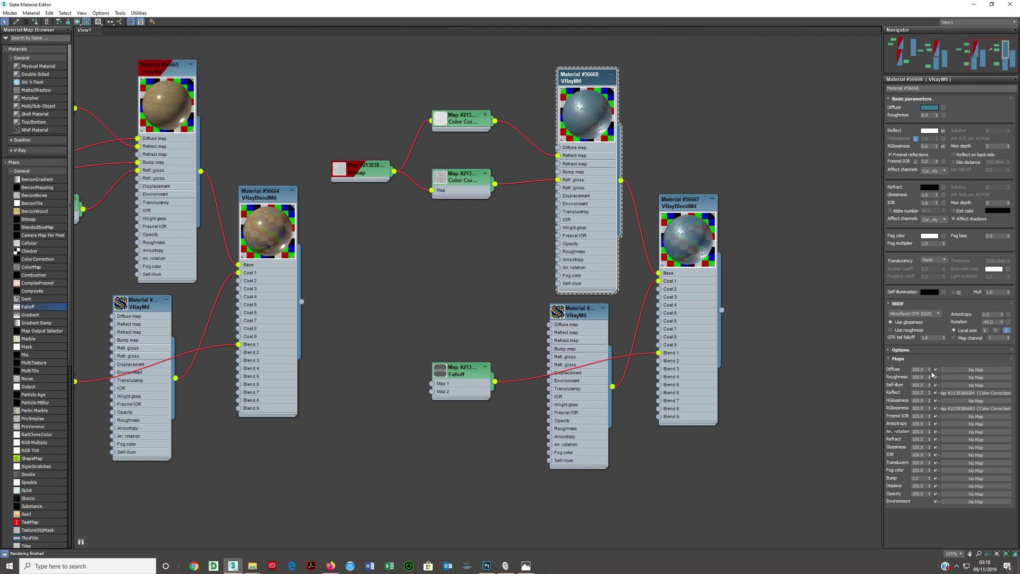
Set the blue base VRayMtl's Reflect map amount to 50, and check its reflection colour and RGlossiness map amount
{"action": "double_click", "coordinate": [924, 392]}
{"action": "type", "text": "50"}
{"action": "key", "text": "Return"}
{"action": "left_click", "coordinate": [930, 131]}
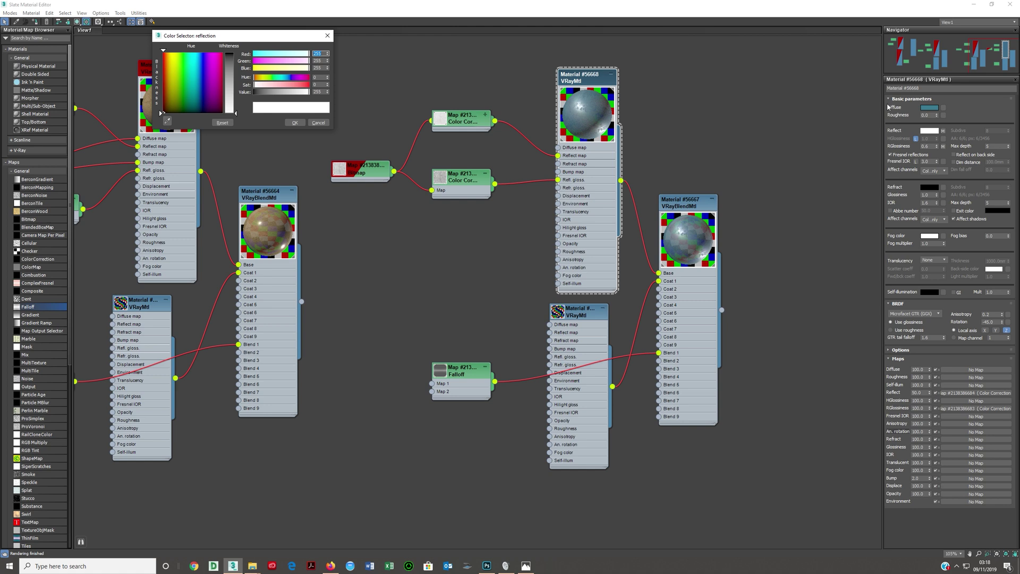
{"action": "left_click", "coordinate": [318, 124]}
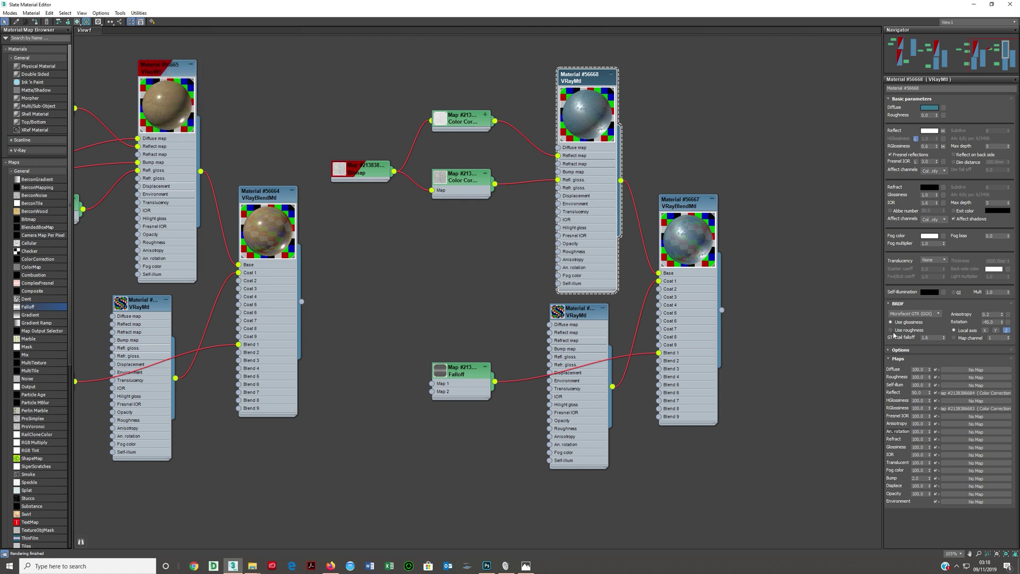
{"action": "key", "text": "Return"}
{"action": "left_click", "coordinate": [925, 408]}
Move the blue material's coat VRayMtl node slightly closer to its Falloff node
{"action": "left_click_drag", "start_coordinate": [573, 323], "coordinate": [548, 322]}
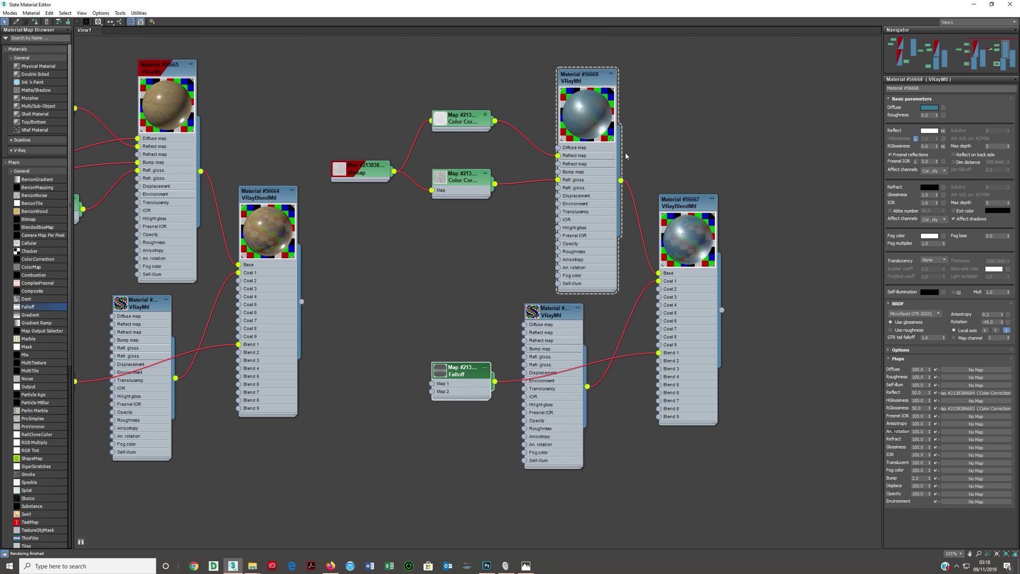
{"action": "scroll", "coordinate": [552, 259], "scroll_direction": "down", "scroll_amount": 2}
{"action": "middle_click_drag", "start_coordinate": [552, 259], "coordinate": [846, 288]}
{"action": "middle_click_drag", "start_coordinate": [394, 233], "coordinate": [198, 222]}
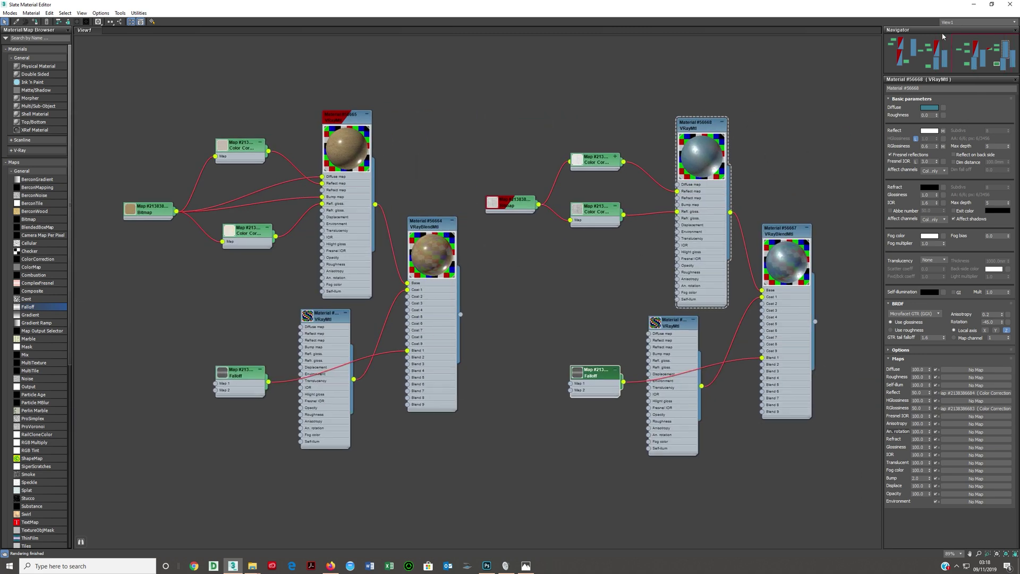
Close the Slate Material Editor, view the finished sphere render in Photoshop, and return to the 3ds Max scene
{"action": "left_click_drag", "start_coordinate": [887, 10], "coordinate": [737, 173]}
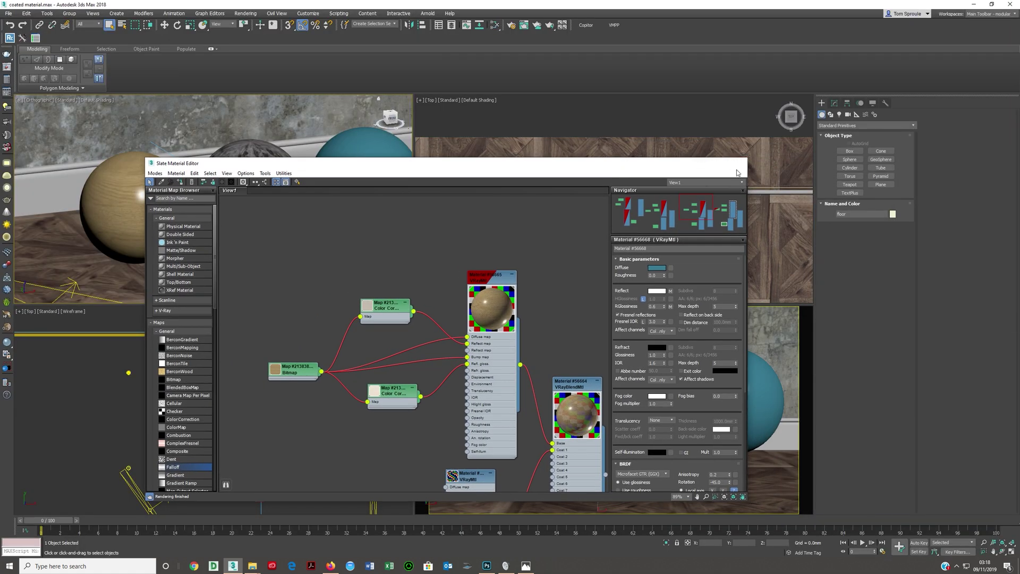
{"action": "left_click", "coordinate": [738, 163]}
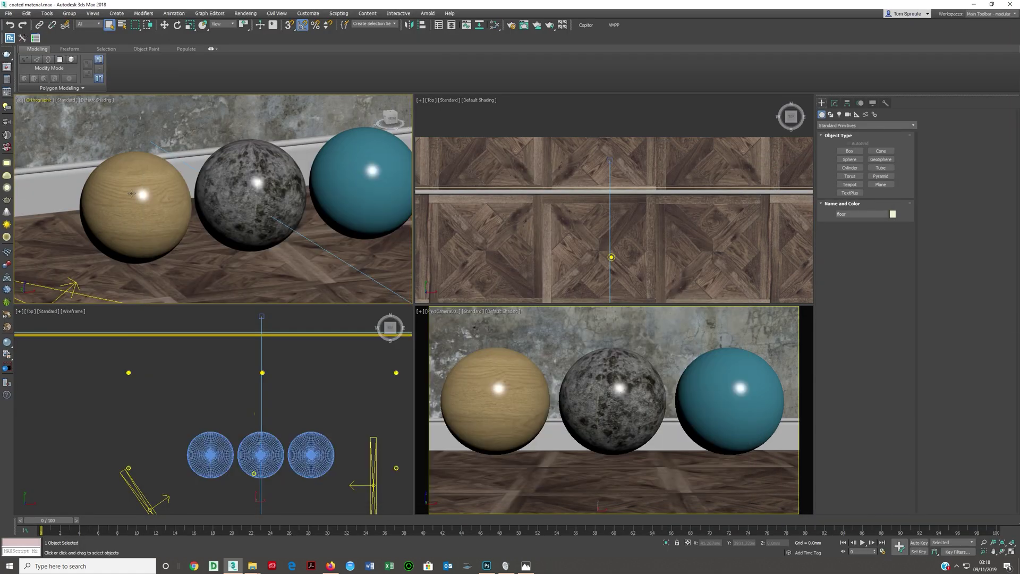
{"action": "left_click", "coordinate": [486, 567]}
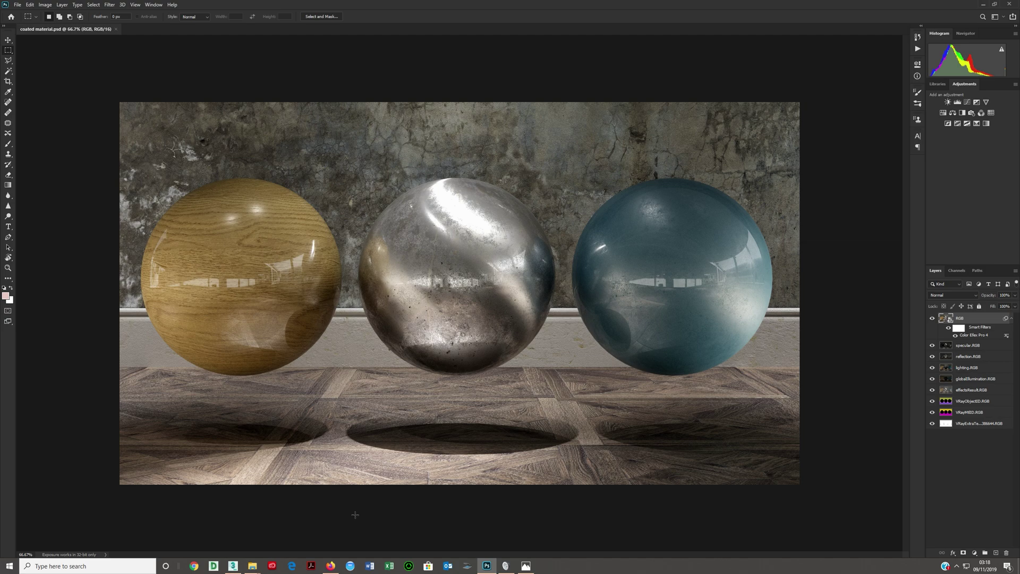
{"action": "left_click", "coordinate": [233, 566]}
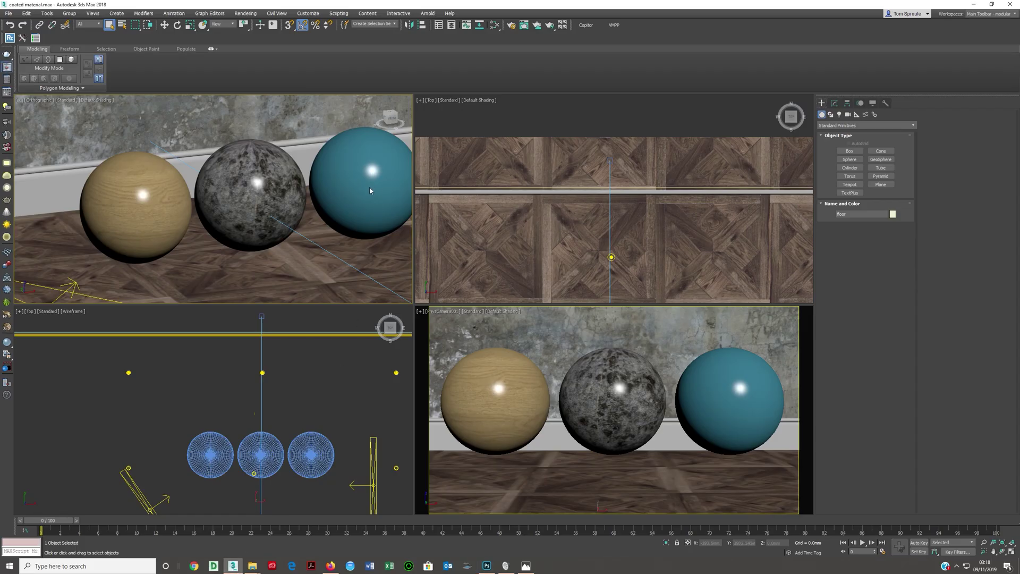
Open the V-Ray frame buffer and load the saved coated material.max render from its history for viewing
{"action": "key", "text": "ctrl+i"}
{"action": "left_click", "coordinate": [267, 138]}
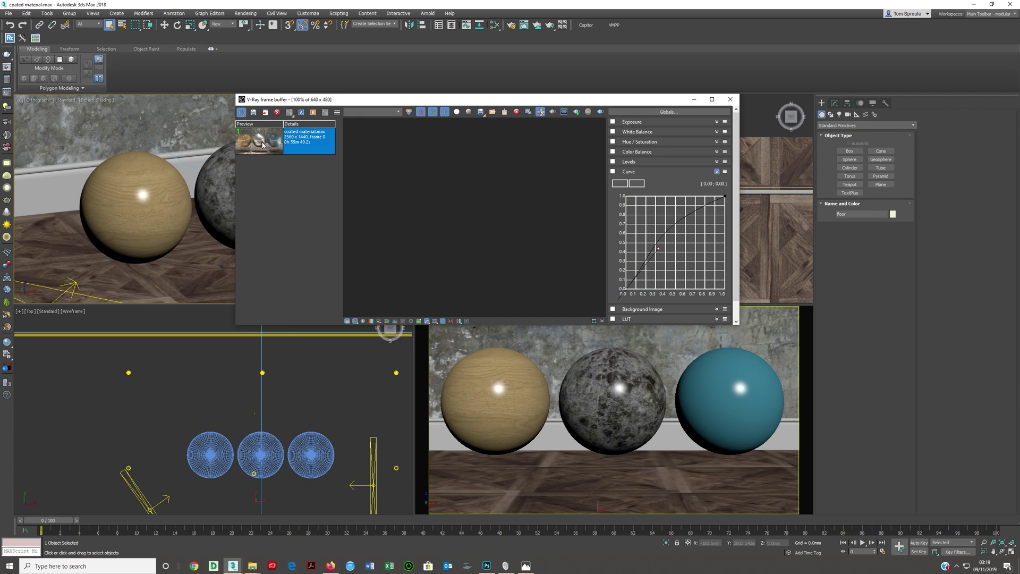
{"action": "double_click", "coordinate": [263, 145]}
{"action": "left_click_drag", "start_coordinate": [689, 99], "coordinate": [590, 96]}
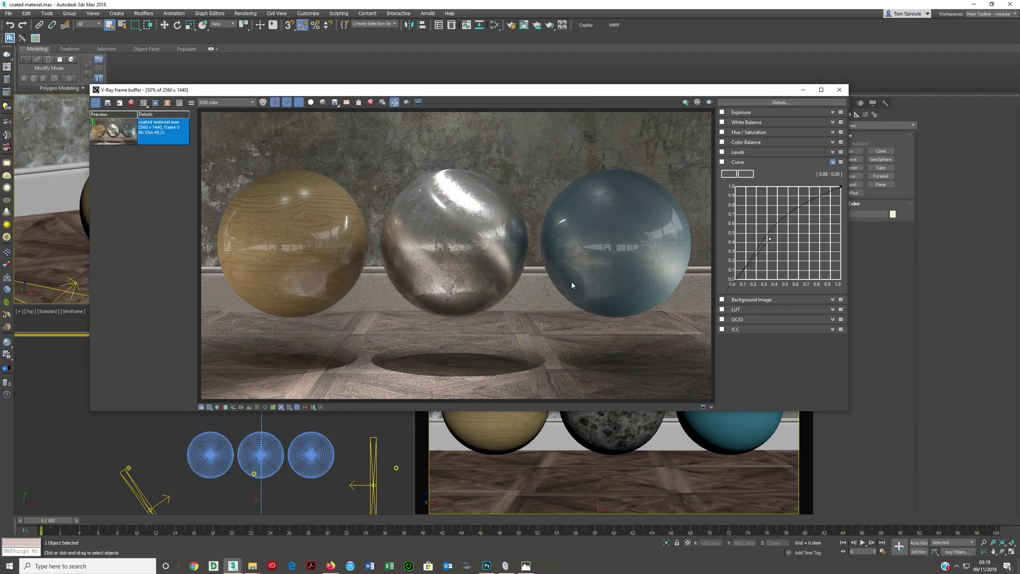
Switch to Photoshop and look through the RandomControl and Nik Collection filter plug-ins without applying any
{"action": "left_click", "coordinate": [487, 566]}
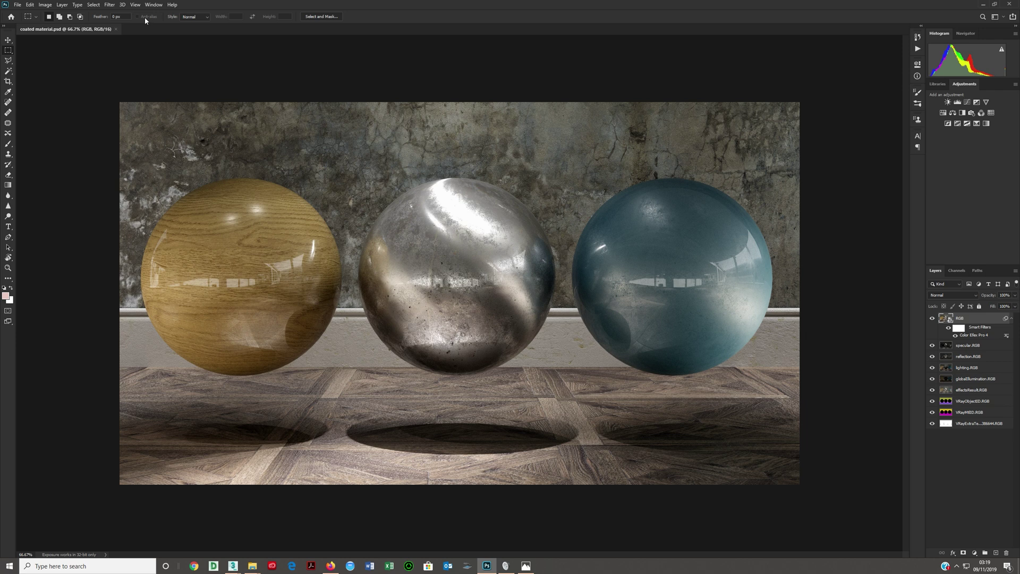
{"action": "left_click", "coordinate": [110, 5]}
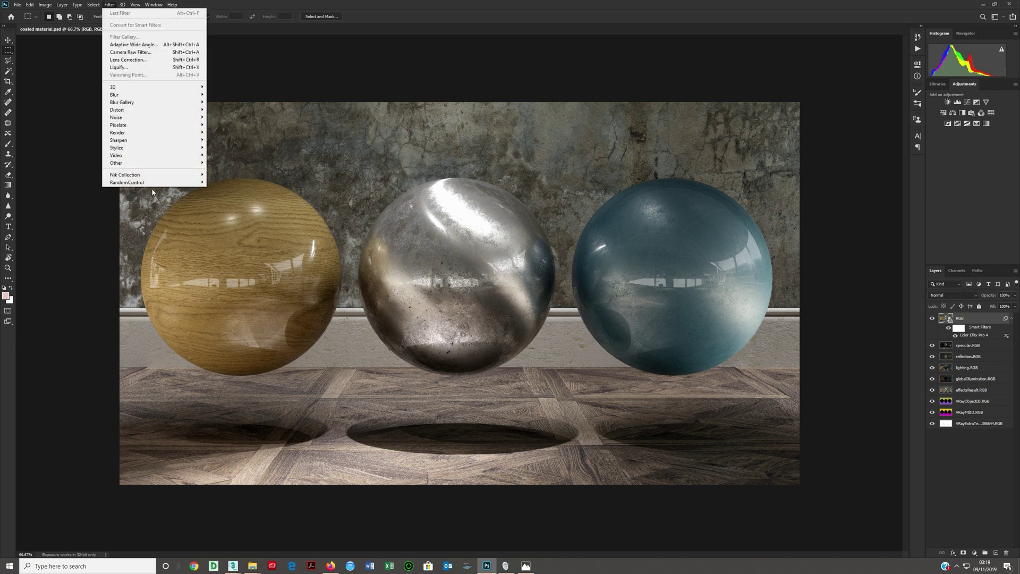
{"action": "mouse_move", "coordinate": [175, 182]}
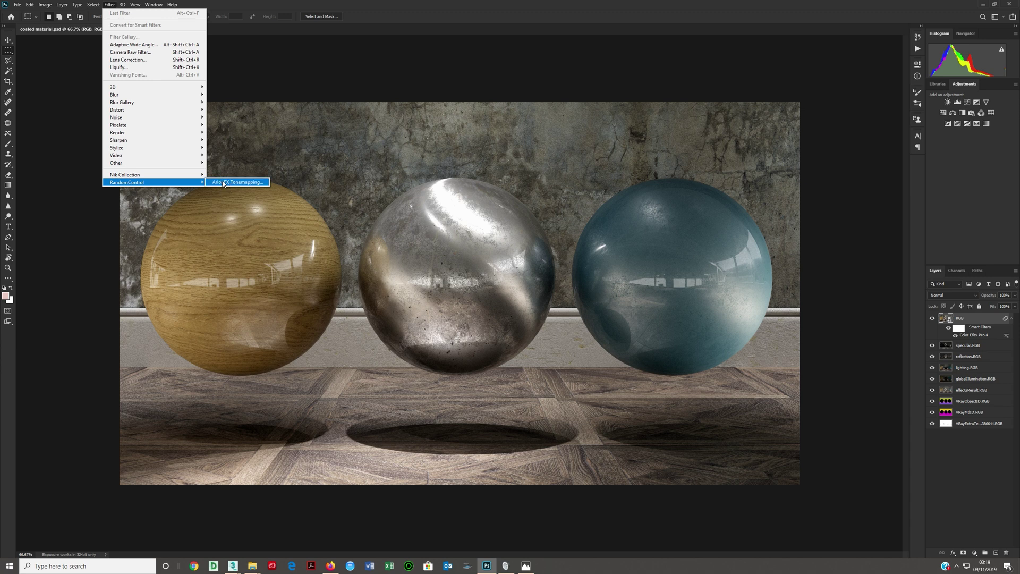
{"action": "mouse_move", "coordinate": [138, 176]}
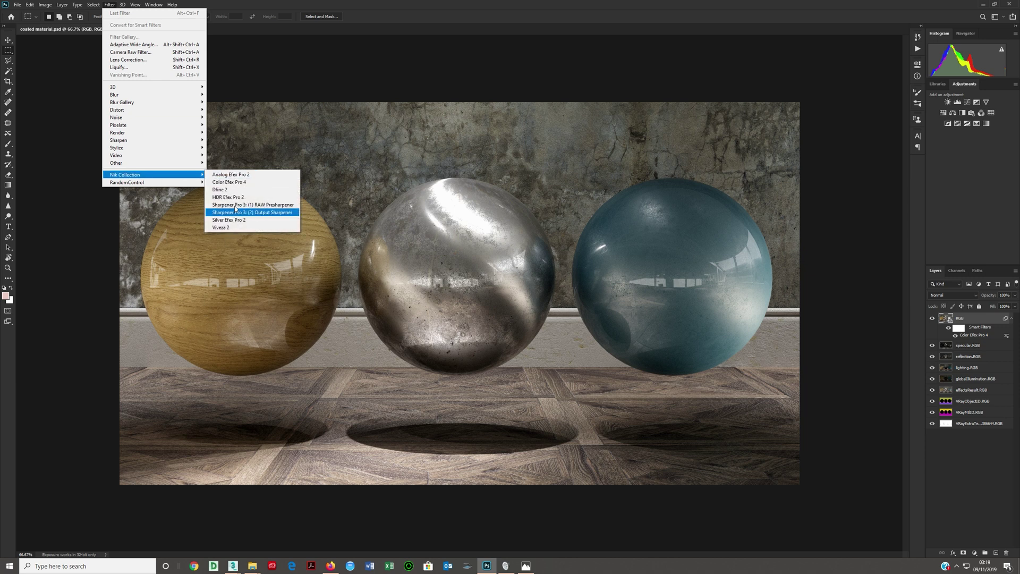
{"action": "left_click", "coordinate": [333, 318]}
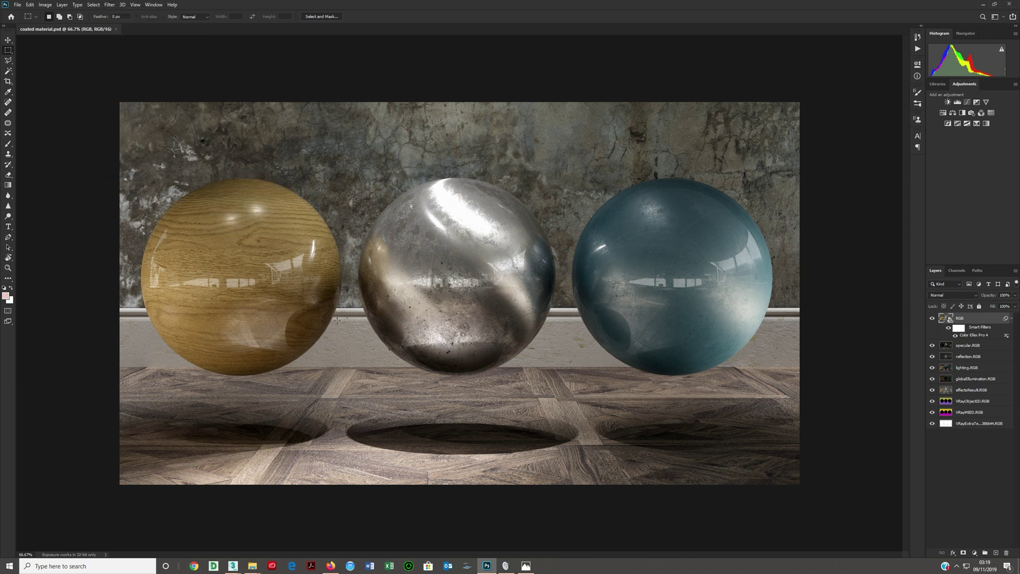